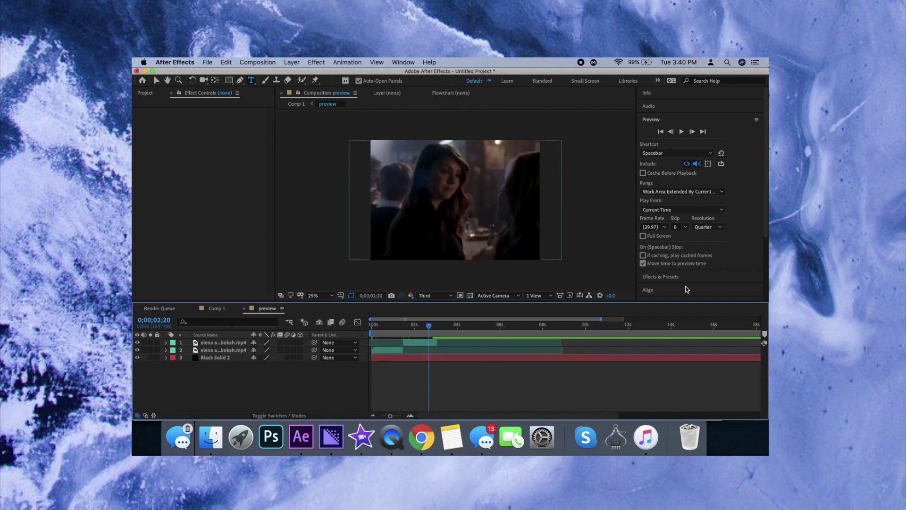
# - Search the effects for "blurmo" and select S_BlurMoCurves
pyautogui.click(705, 280)
pyautogui.click(688, 144)
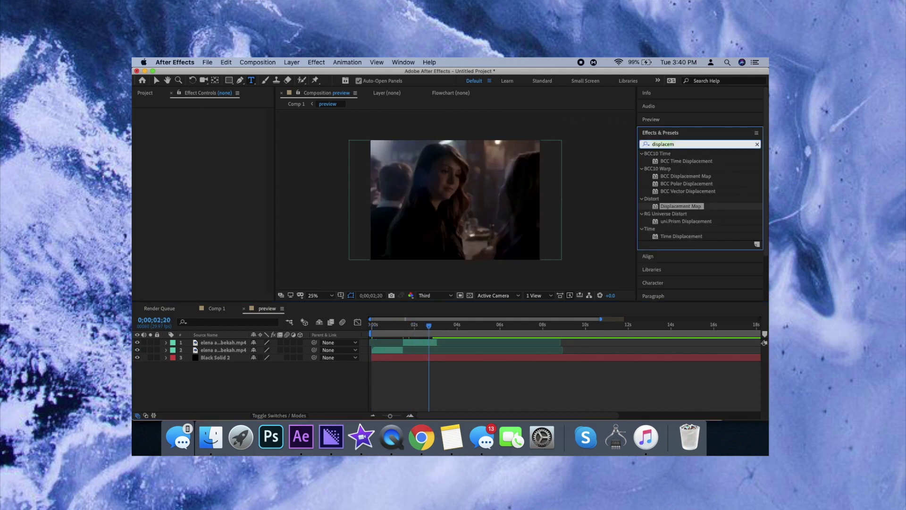
pyautogui.write('blurmo')
pyautogui.click(695, 161)
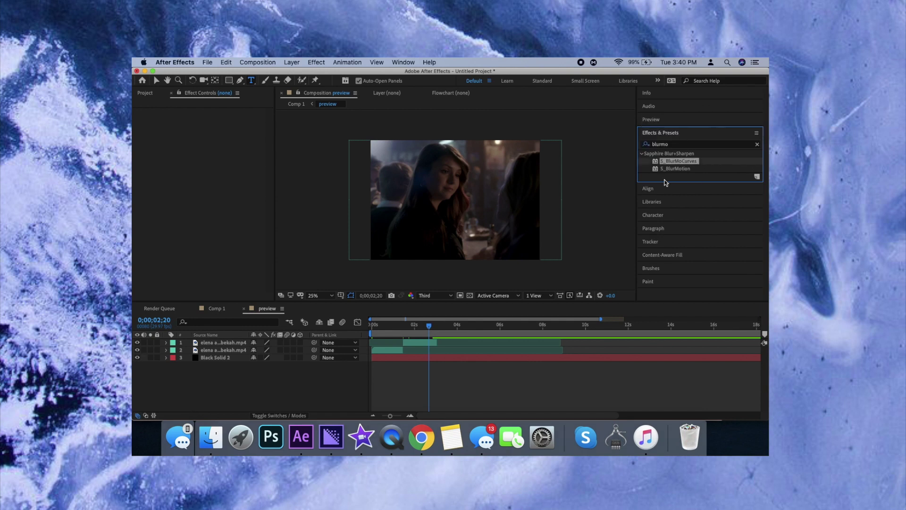
# - Pre-compose the first elena and rebekah.mp4 clip on layer 2
pyautogui.moveTo(692, 153); pyautogui.dragTo(438, 329)
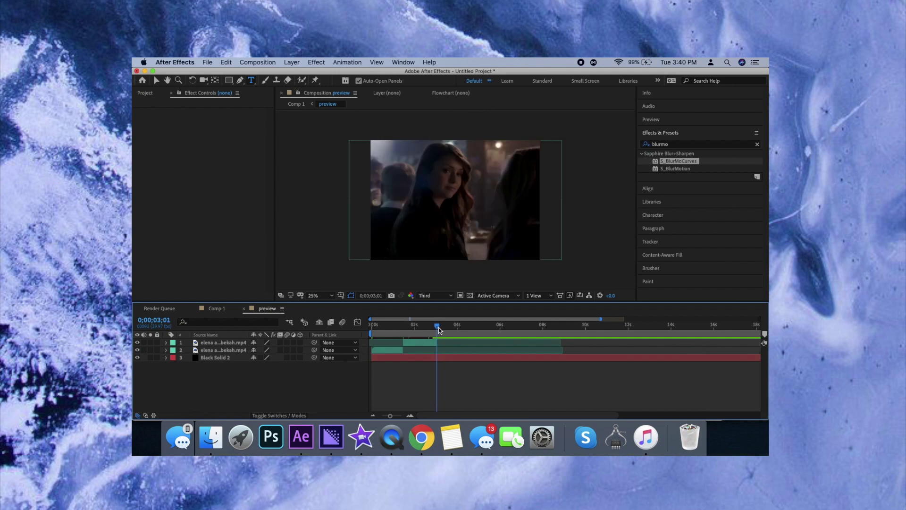
pyautogui.click(396, 348)
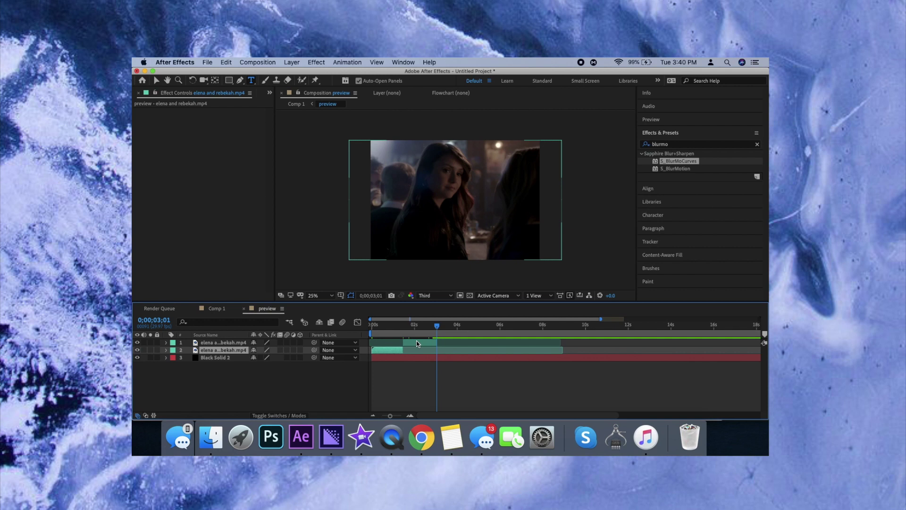
pyautogui.click(386, 324)
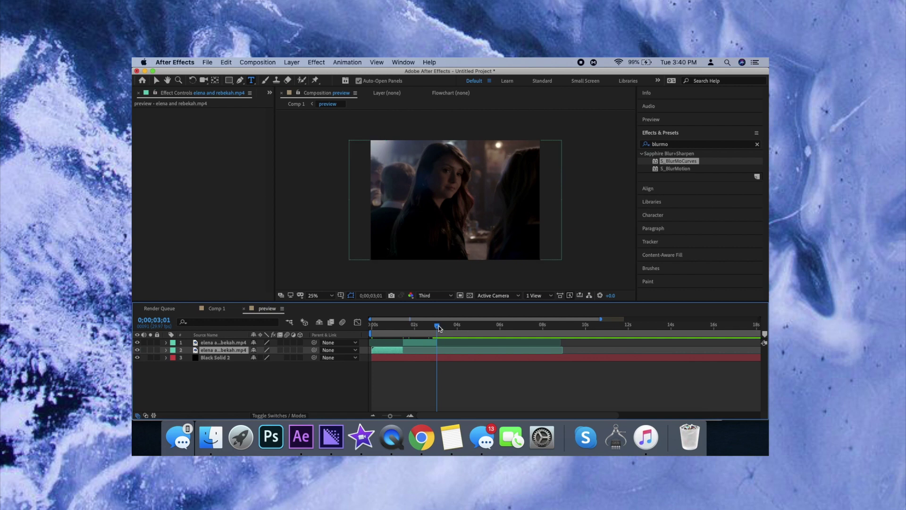
pyautogui.rightClick(385, 353)
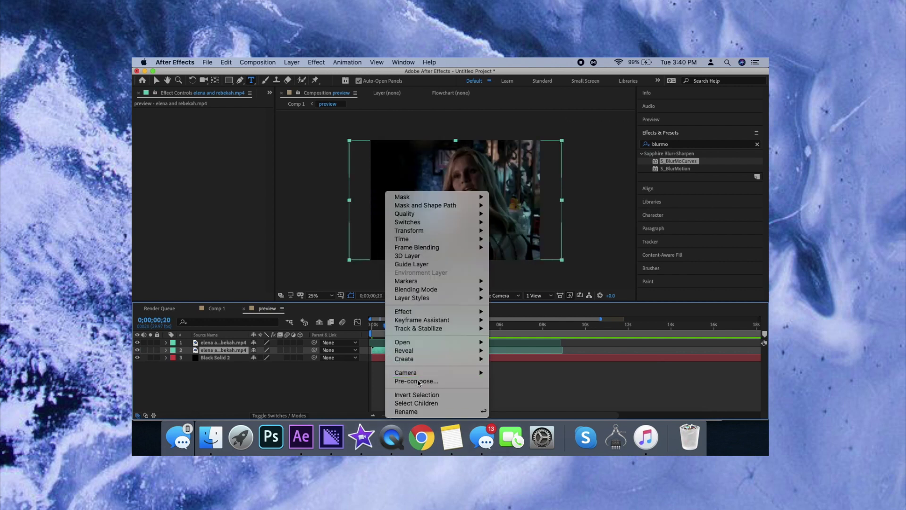
pyautogui.click(419, 381)
pyautogui.click(455, 275)
# - Pre-compose the second elena and rebekah.mp4 clip on layer 1, working in the preview composition
pyautogui.moveTo(386, 324); pyautogui.dragTo(405, 326)
pyautogui.doubleClick(413, 344)
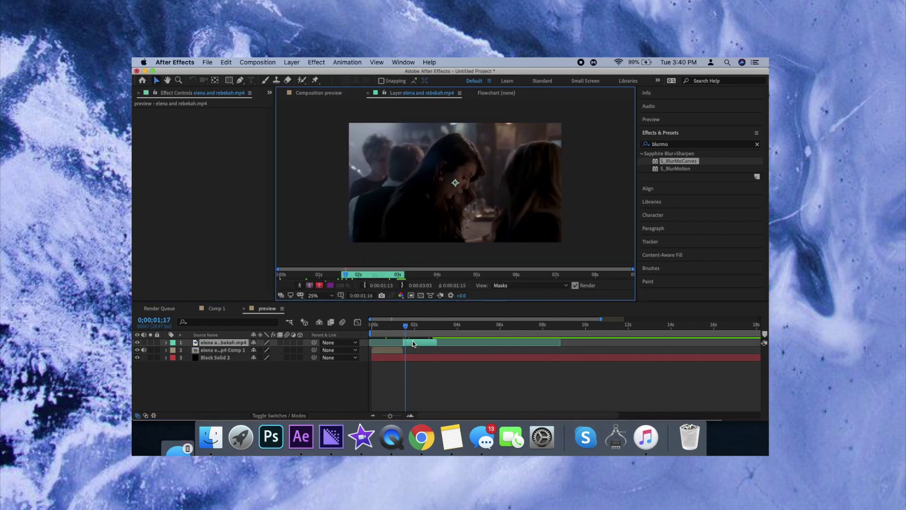
pyautogui.click(327, 94)
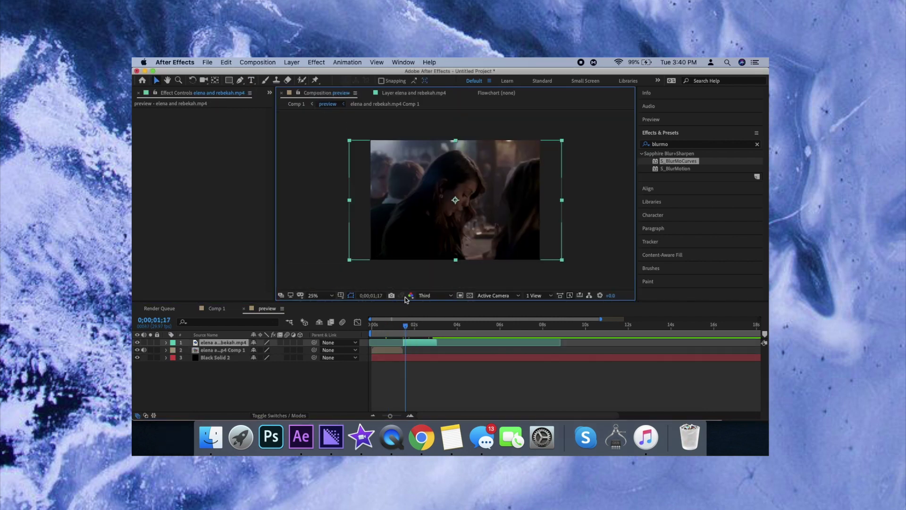
pyautogui.rightClick(415, 344)
pyautogui.click(453, 381)
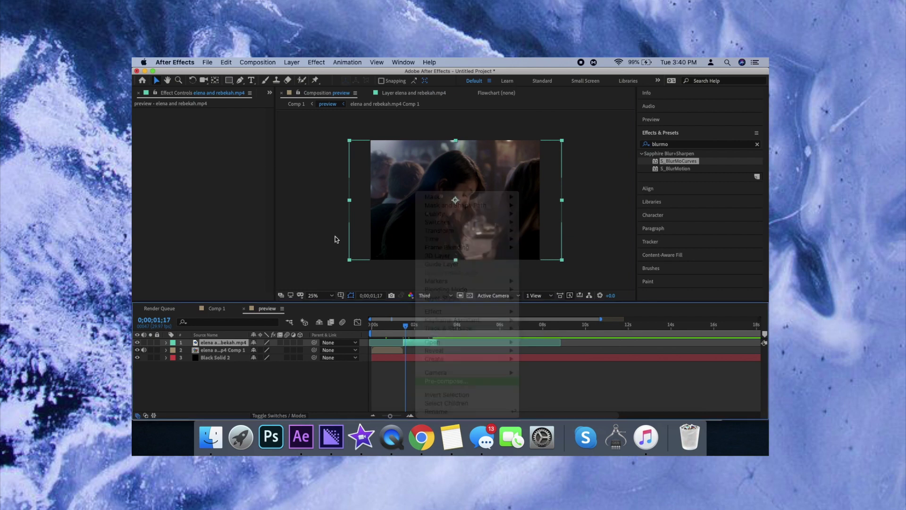
pyautogui.click(454, 275)
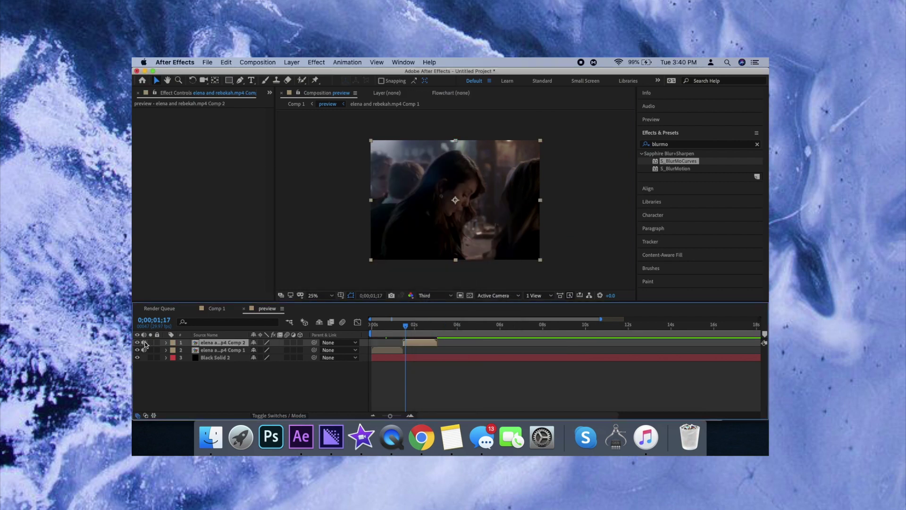
# - Duplicate both pre-composed clips, place the copies directly after the originals, and stack the Comp 1 copy right below the Comp 2 copy
pyautogui.moveTo(412, 330); pyautogui.dragTo(440, 340)
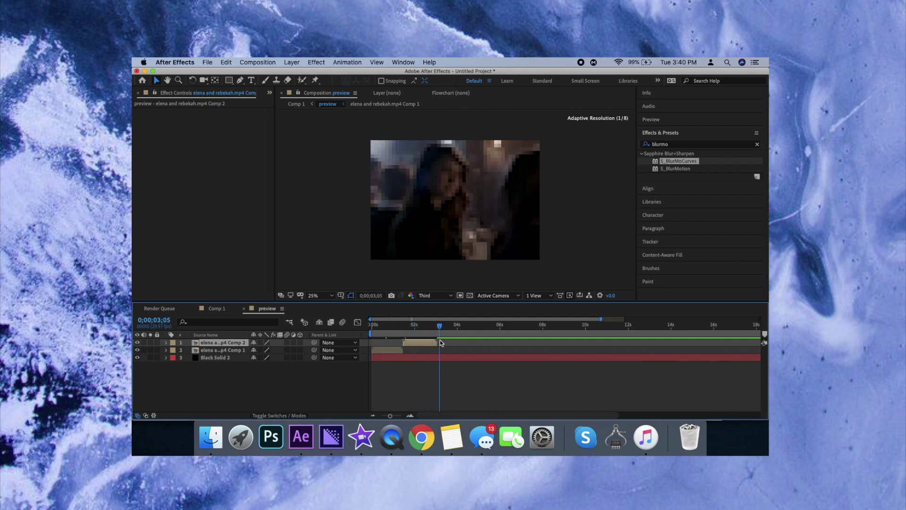
pyautogui.click(395, 349)
pyautogui.keyDown('shift'); pyautogui.click(425, 340); pyautogui.keyUp('shift')
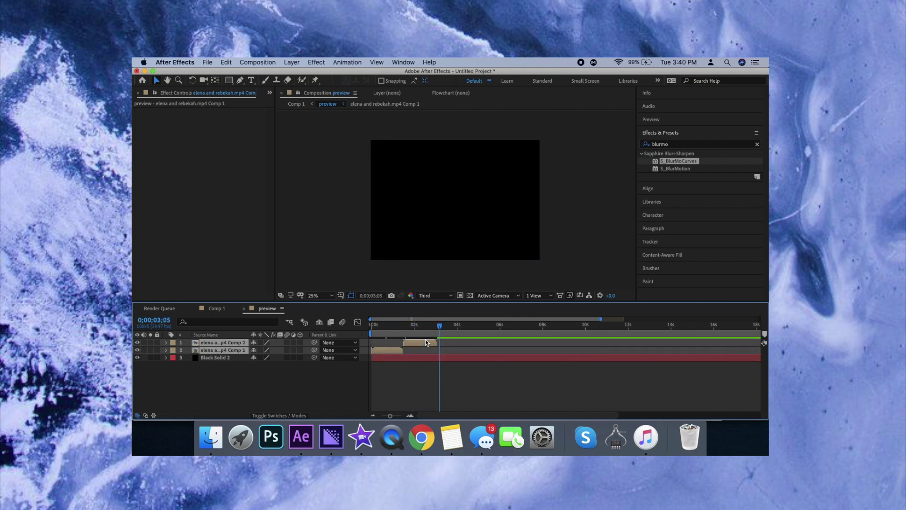
pyautogui.hotkey('ctrl', 'd')
pyautogui.moveTo(419, 341); pyautogui.dragTo(484, 344)
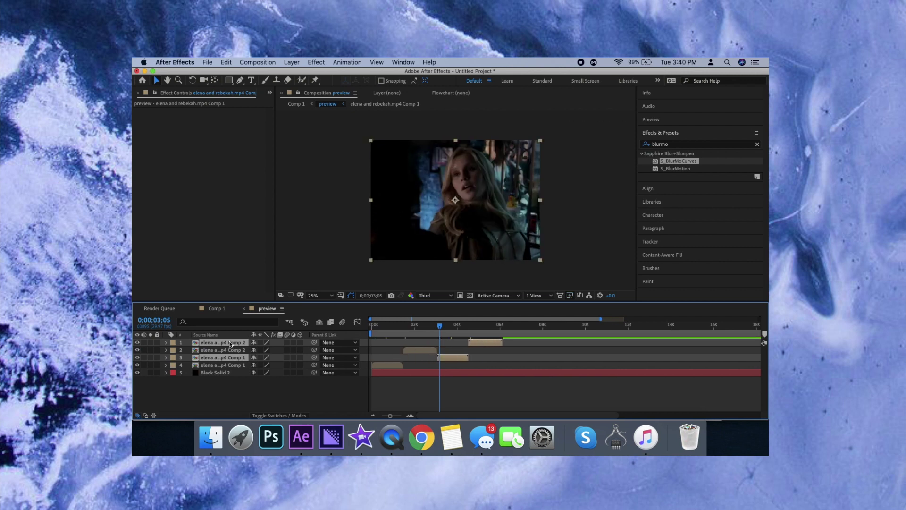
pyautogui.moveTo(223, 353); pyautogui.dragTo(224, 349)
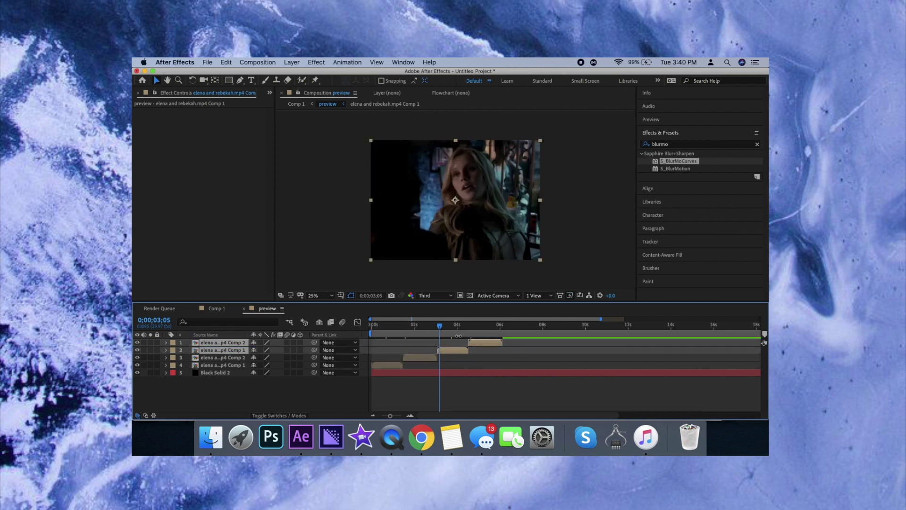
# - Duplicate the copied clip pair, stack the new layers above the others, and place them right after the second pair
pyautogui.moveTo(460, 330); pyautogui.dragTo(507, 330)
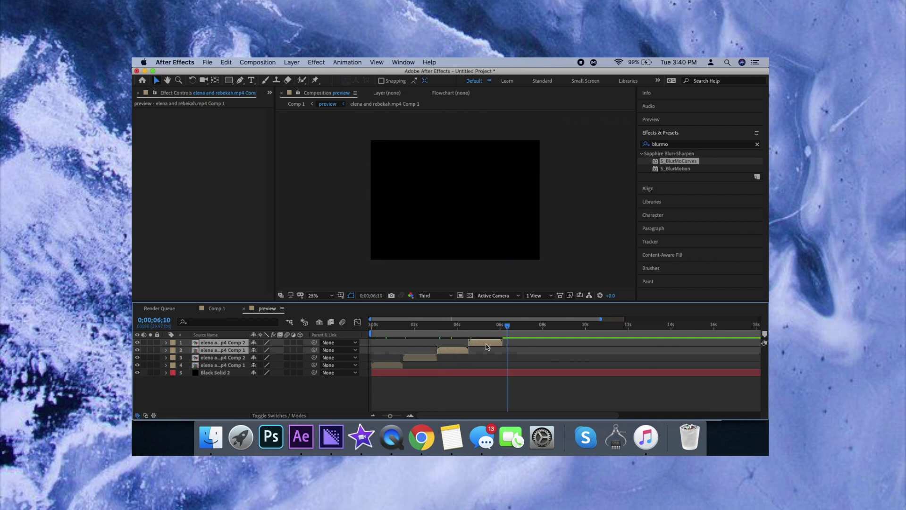
pyautogui.keyDown('super'); pyautogui.click(483, 345); pyautogui.keyUp('super')
pyautogui.keyDown('super'); pyautogui.click(481, 344); pyautogui.keyUp('super')
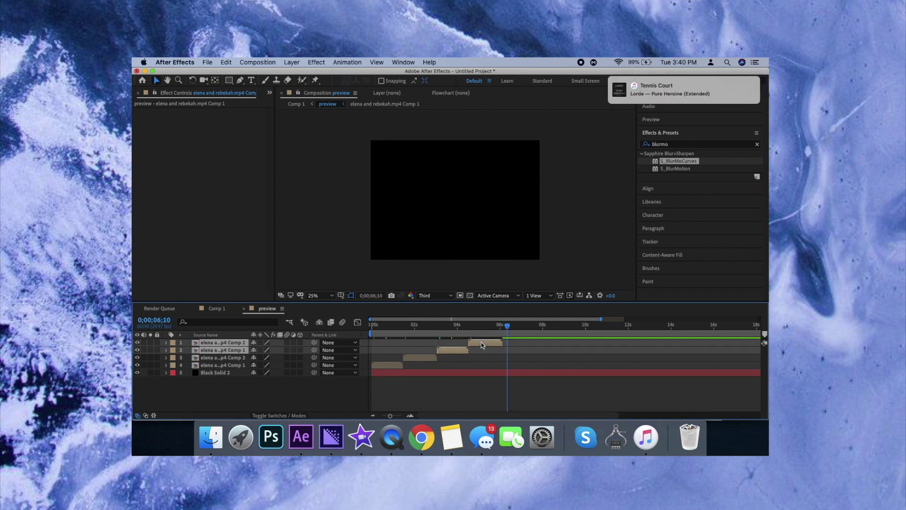
pyautogui.press('super+d')
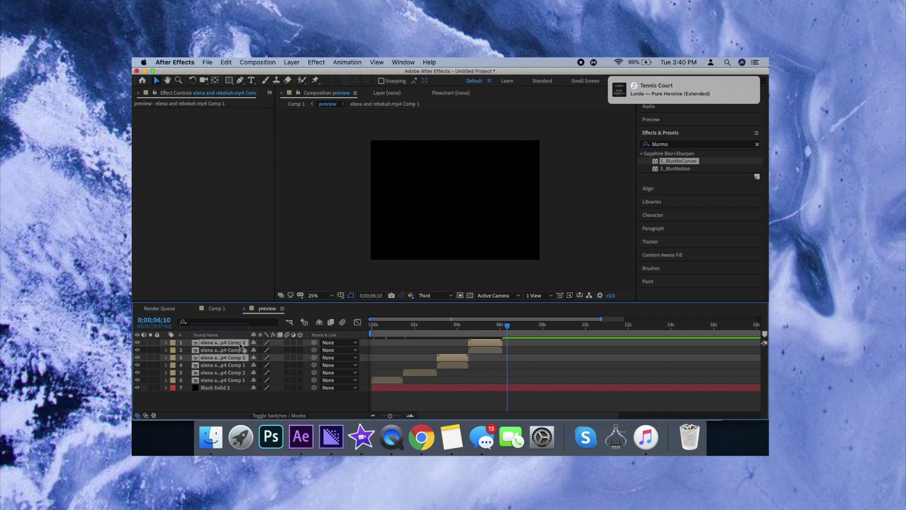
pyautogui.press('super+]')
pyautogui.moveTo(451, 353); pyautogui.dragTo(516, 354)
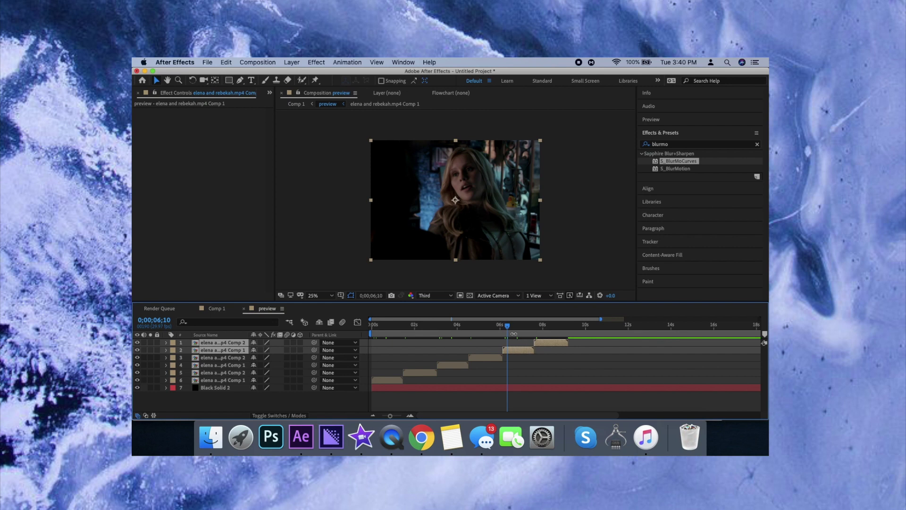
# - Duplicate the newest clip pair, place it right after the third pair, and stack its Comp 1 layer directly below Comp 2
pyautogui.moveTo(543, 333); pyautogui.dragTo(573, 344)
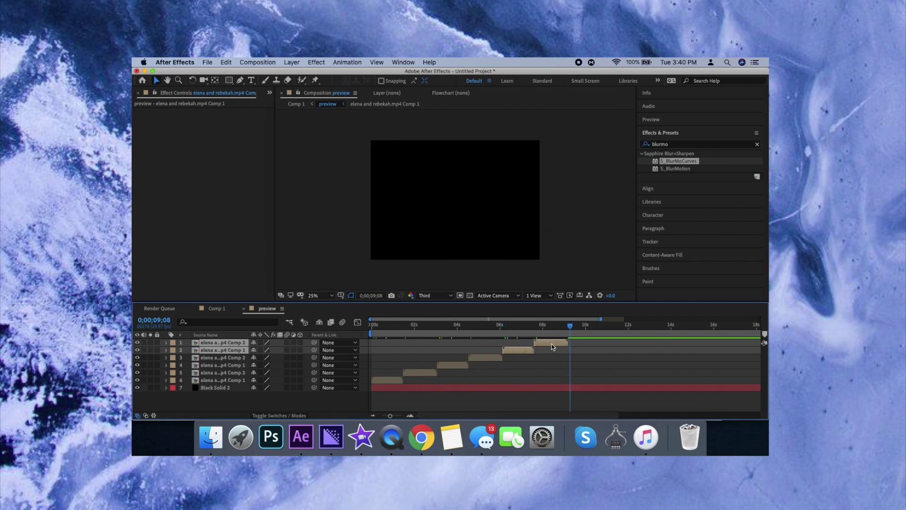
pyautogui.press('super+d')
pyautogui.moveTo(525, 361); pyautogui.dragTo(587, 366)
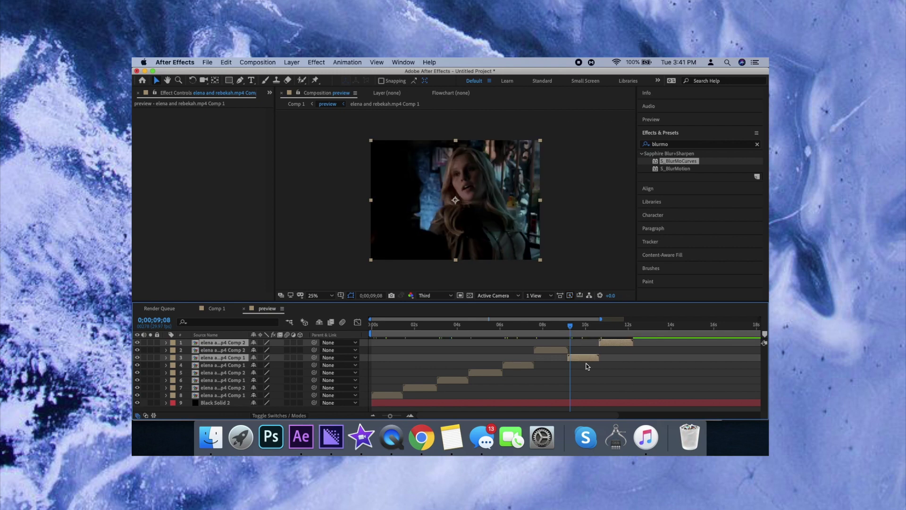
pyautogui.moveTo(237, 362); pyautogui.dragTo(236, 350)
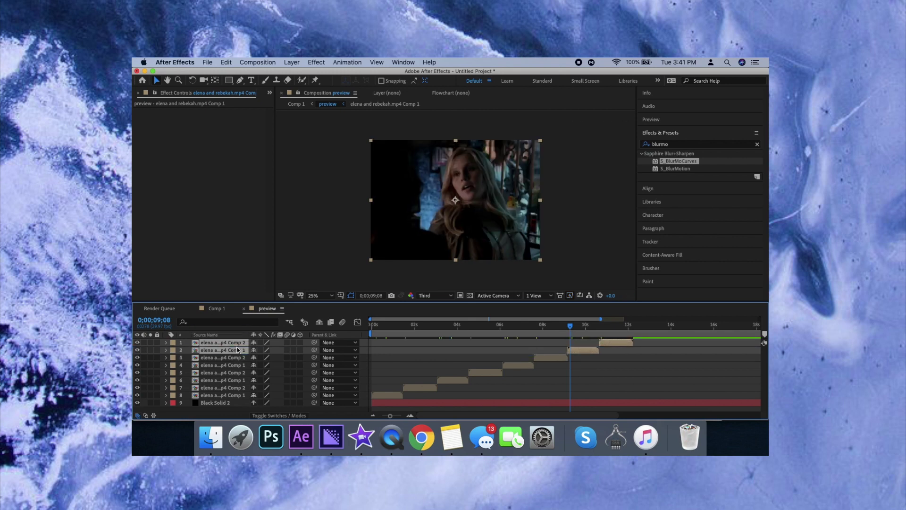
# - Add a layer marker to the black solid at 0;00;03;01, where the first clip pair ends
pyautogui.moveTo(574, 326); pyautogui.dragTo(439, 381)
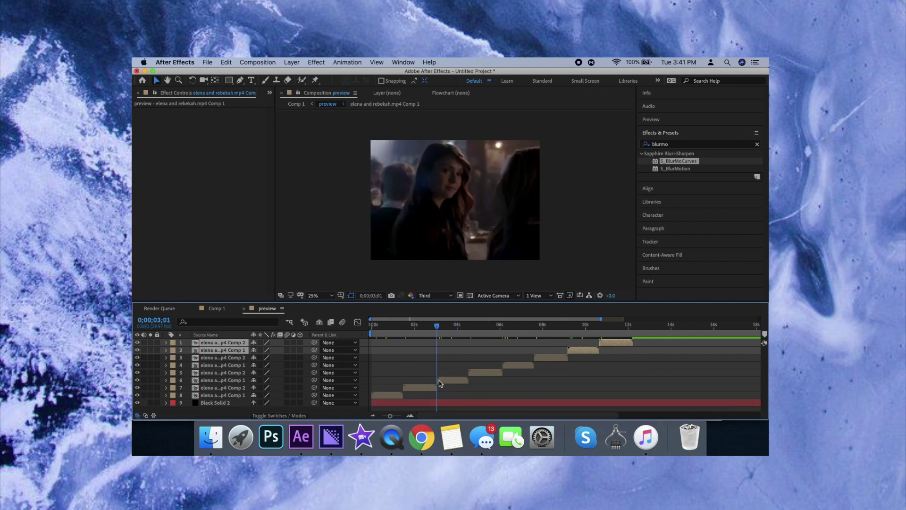
pyautogui.click(439, 380)
pyautogui.click(439, 403)
pyautogui.rightClick(439, 403)
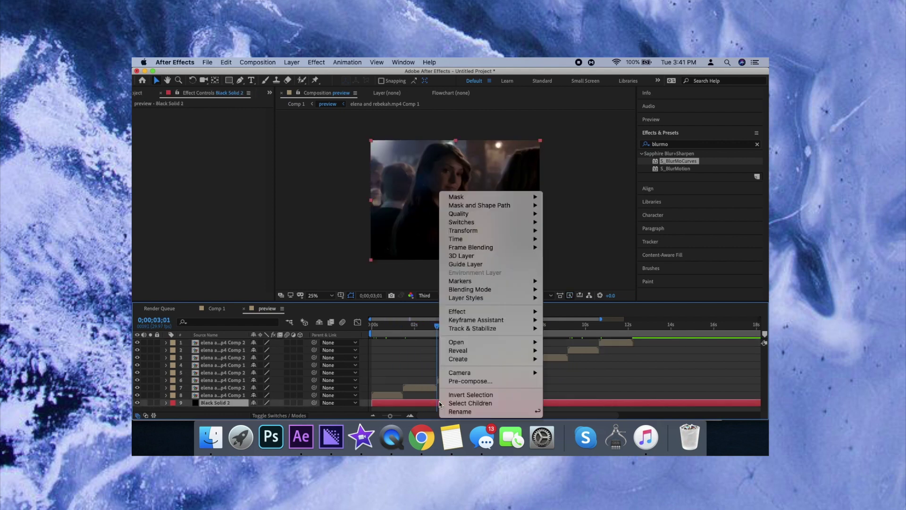
pyautogui.moveTo(500, 281)
pyautogui.click(554, 282)
# - Add a layer marker to the black solid at 0;00;06;04, where the third clip pair starts
pyautogui.moveTo(435, 329); pyautogui.dragTo(502, 353)
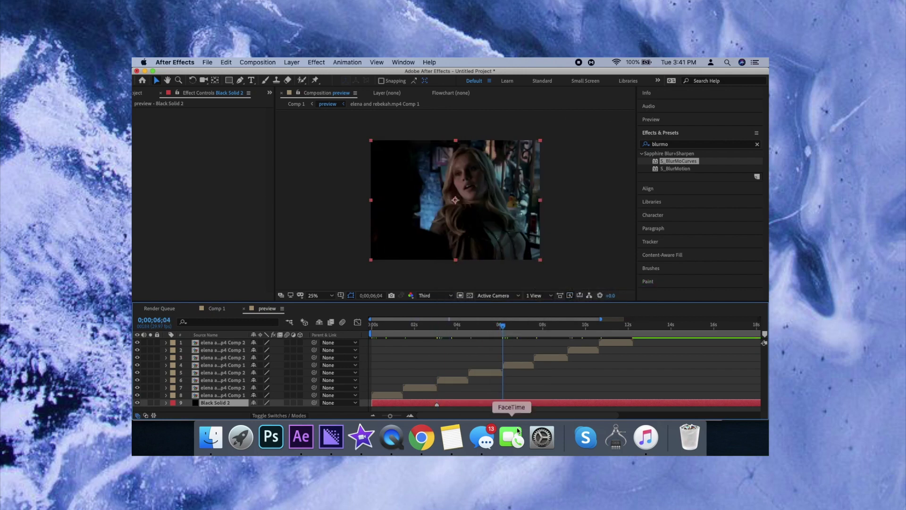
pyautogui.rightClick(505, 404)
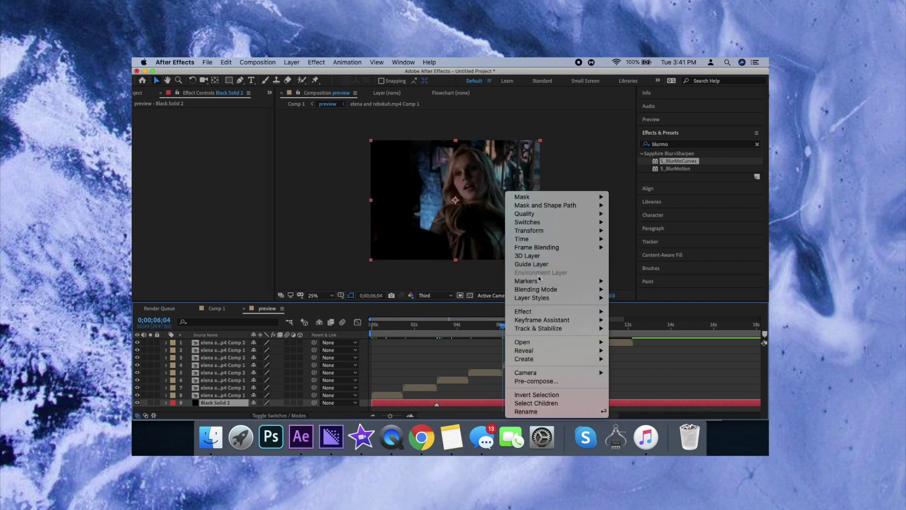
pyautogui.moveTo(538, 280)
pyautogui.click(645, 280)
# - Nudge the last clip pair slightly later and add a layer marker to the black solid at 0;00;09;06, where that pair starts
pyautogui.moveTo(503, 327); pyautogui.dragTo(568, 355)
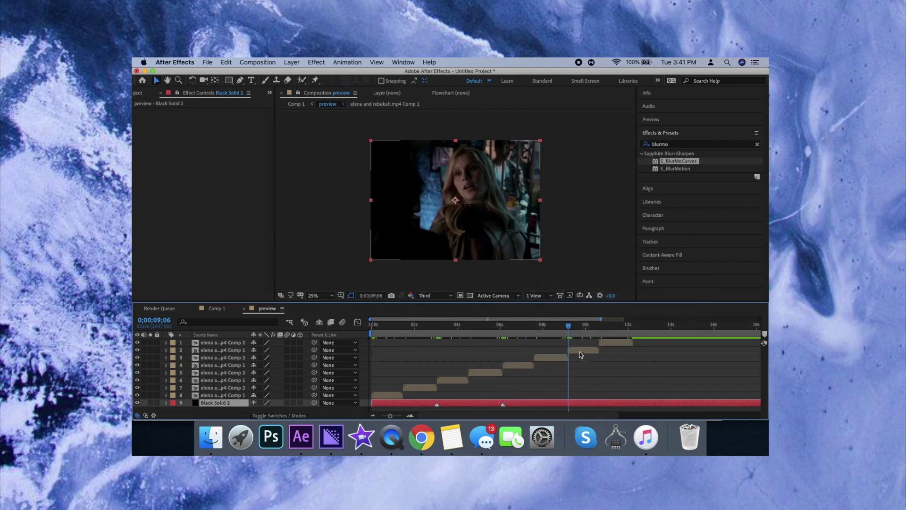
pyautogui.click(582, 350)
pyautogui.keyDown('shift'); pyautogui.click(616, 343); pyautogui.keyUp('shift')
pyautogui.moveTo(587, 354)
pyautogui.mouseDown()
pyautogui.moveTo(595, 353)
pyautogui.moveTo(588, 352)
pyautogui.mouseUp()
pyautogui.click(560, 402)
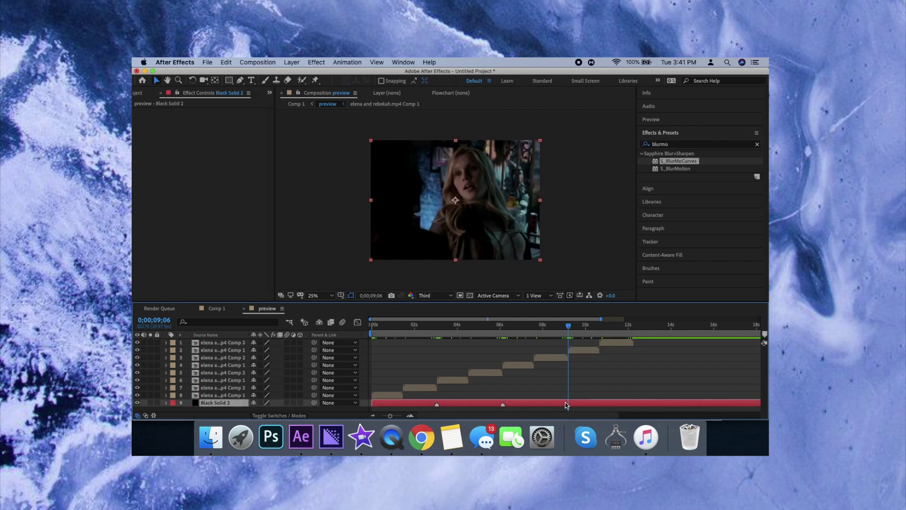
pyautogui.rightClick(565, 404)
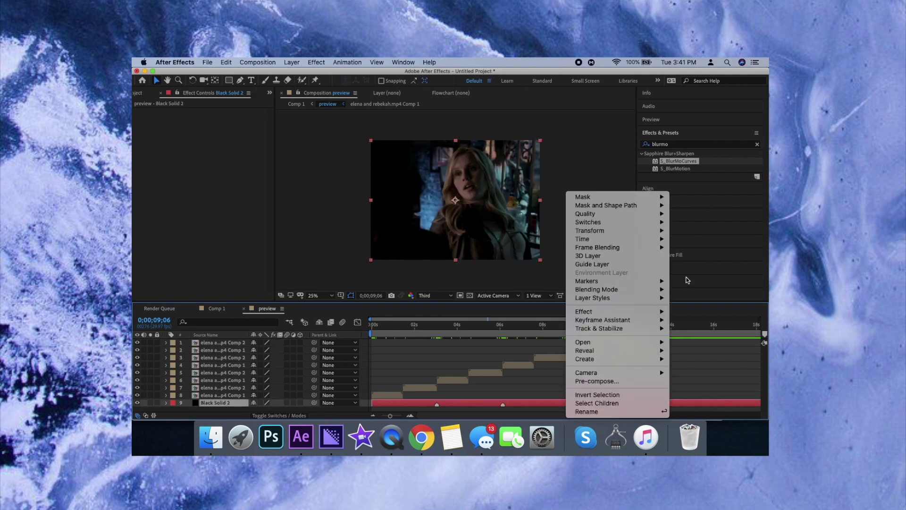
pyautogui.moveTo(609, 282)
pyautogui.click(479, 281)
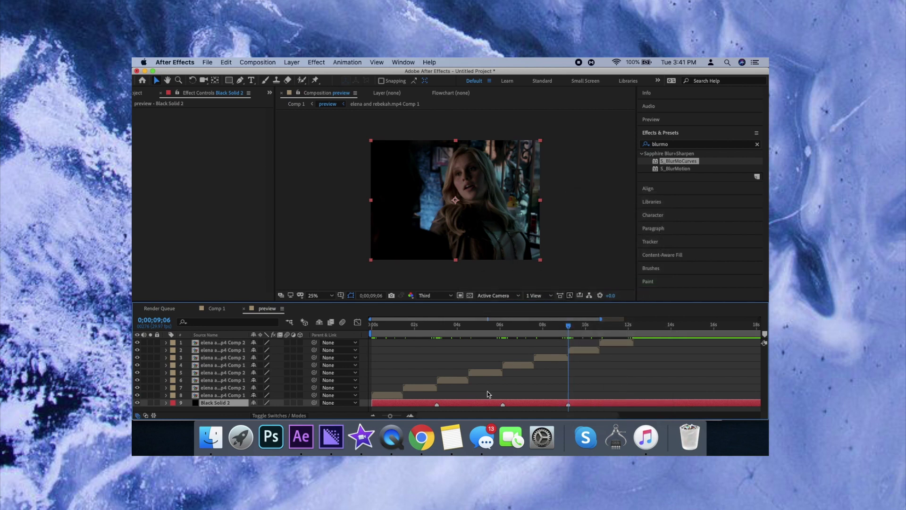
# - Play and scrub through the repeated clips to review the sequence from the first pair to the last
pyautogui.press('space')
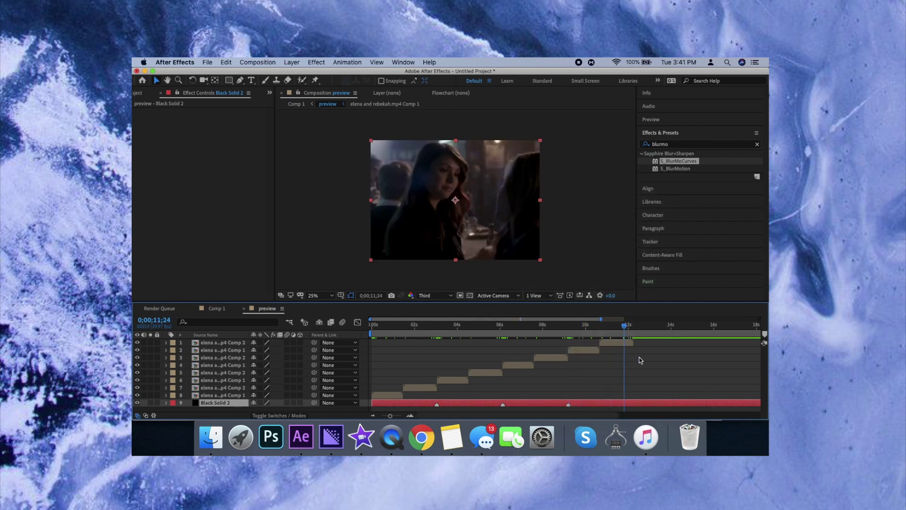
pyautogui.click(384, 395)
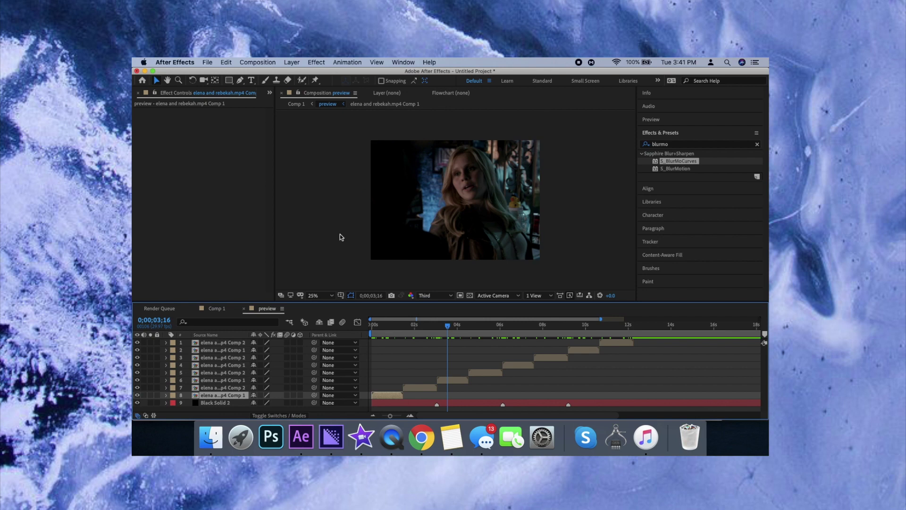
pyautogui.moveTo(446, 332); pyautogui.dragTo(591, 343)
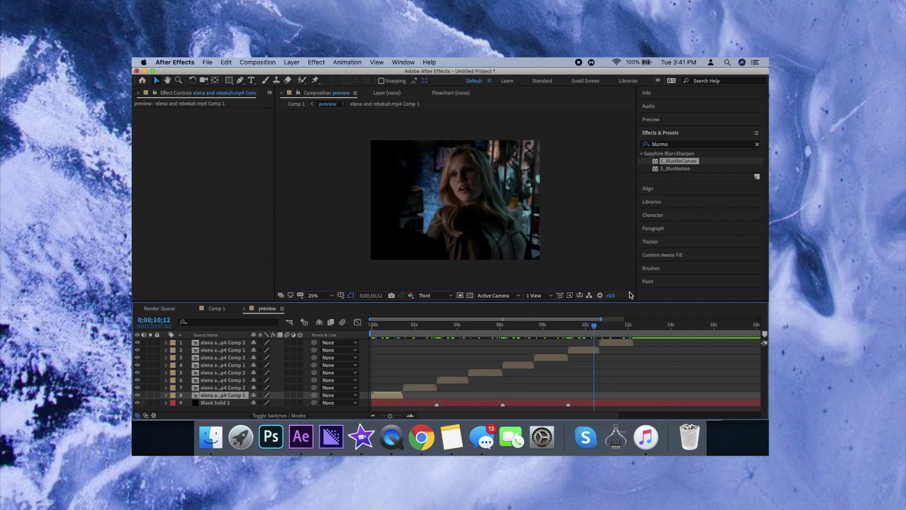
pyautogui.press('space')
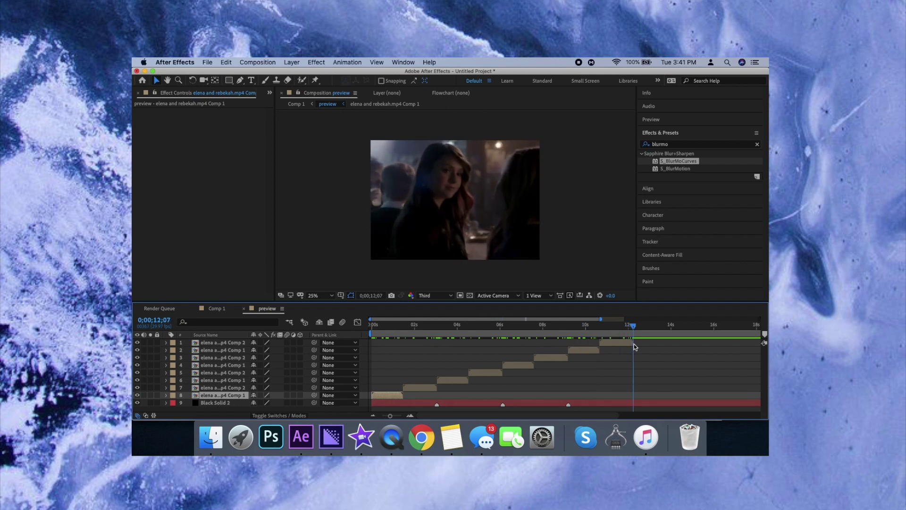
# - Add a layer marker to the black solid at 0;00;12;08, where the fourth clip pair ends
pyautogui.click(633, 349)
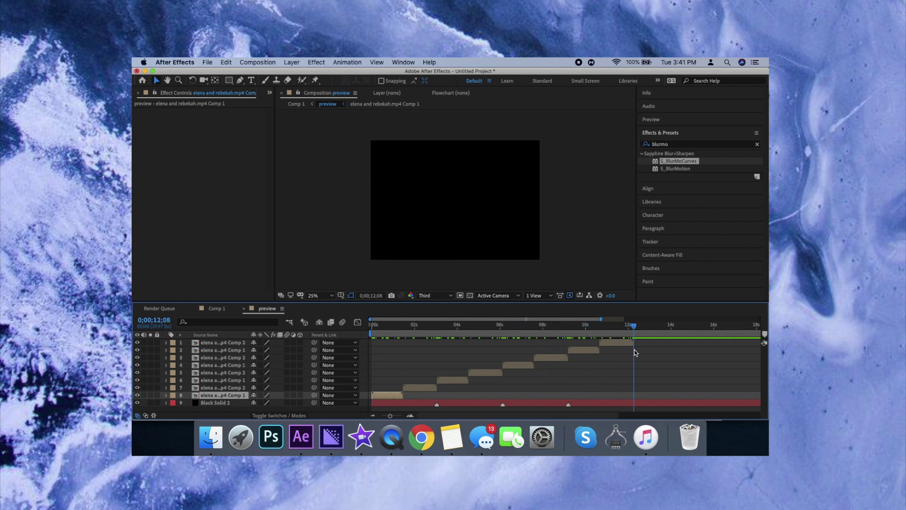
pyautogui.click(638, 401)
pyautogui.rightClick(638, 401)
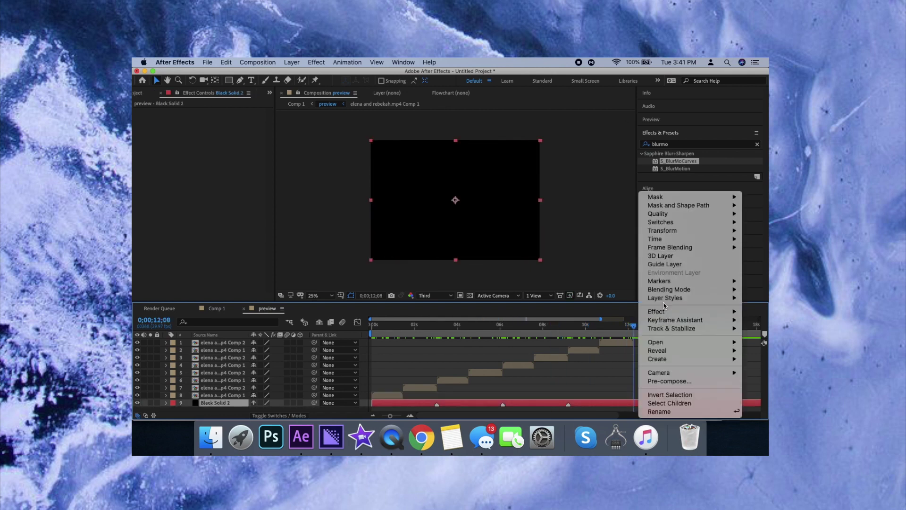
pyautogui.moveTo(662, 285)
pyautogui.click(590, 281)
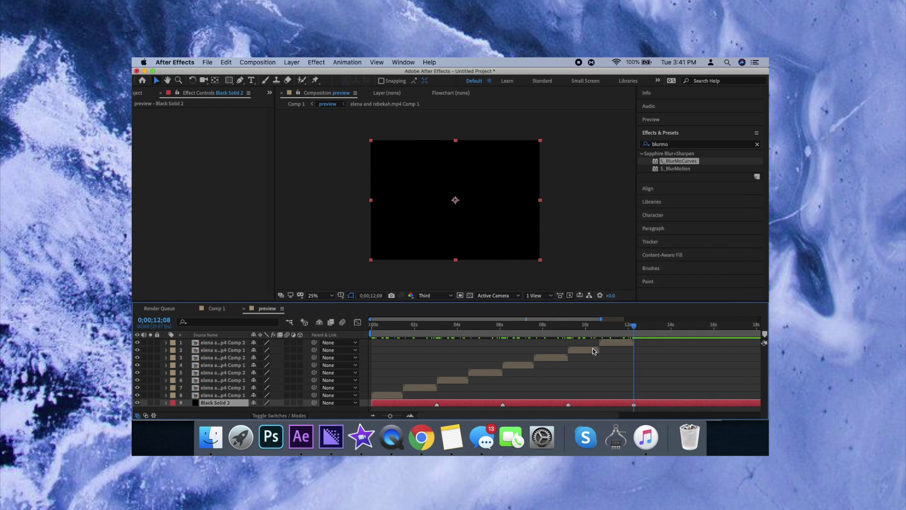
# - Duplicate the last clip pair and move the copies so that they start at 0;00;12;08
pyautogui.click(595, 350)
pyautogui.keyDown('shift'); pyautogui.click(610, 344); pyautogui.keyUp('shift')
pyautogui.press('super+d')
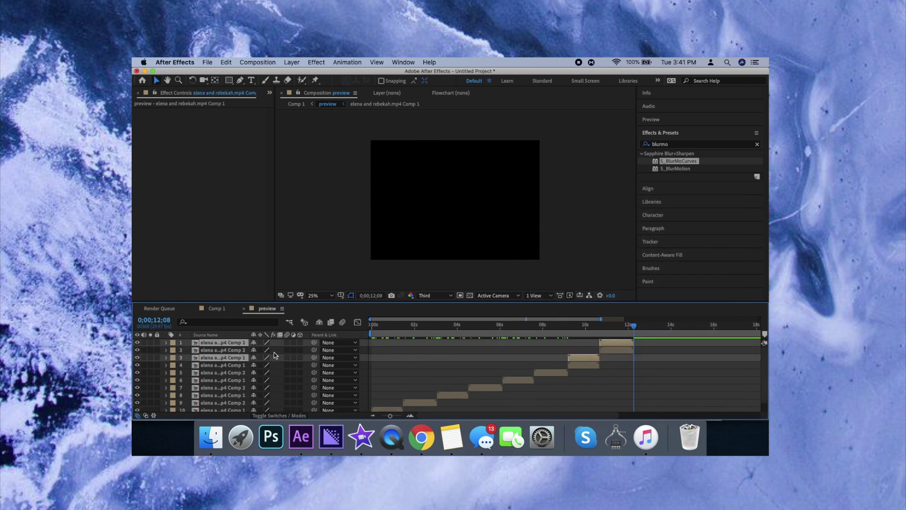
pyautogui.moveTo(517, 356); pyautogui.dragTo(661, 356)
pyautogui.press('space')
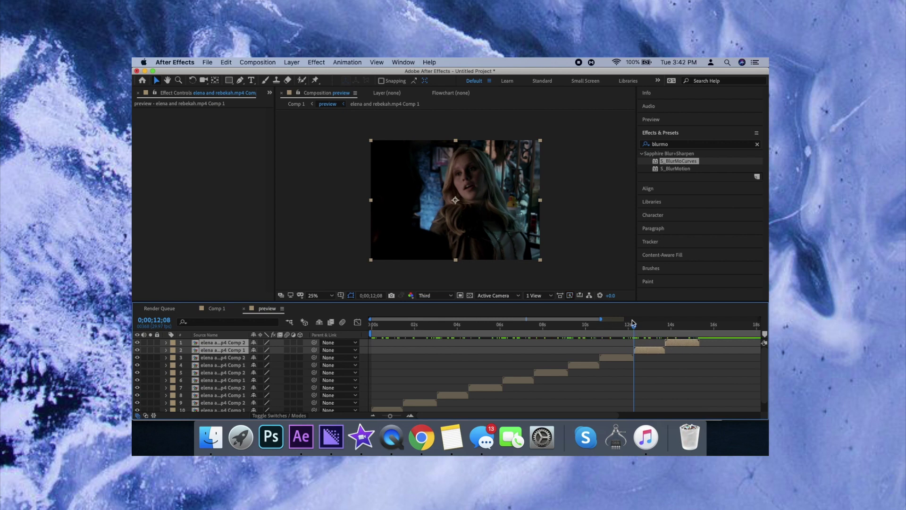
# - Go to the end of the last clip pair at 0;00;15;10 and trim the work area to end there
pyautogui.hscroll(5, 359, 354)
pyautogui.moveTo(519, 368); pyautogui.dragTo(538, 364)
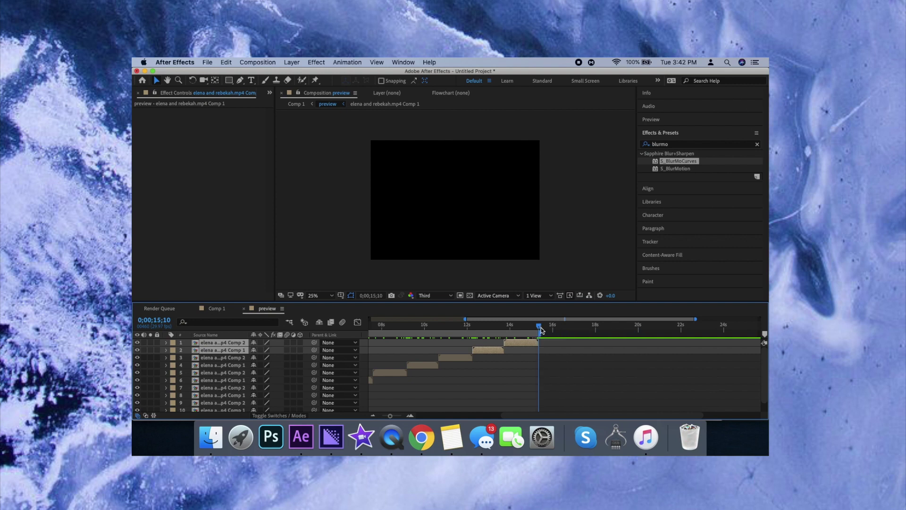
pyautogui.press('space')
pyautogui.press('space')
# - Apply the S_BlurMoCurves effect to both clips of the first pair
pyautogui.scroll(-1, 482, 380)
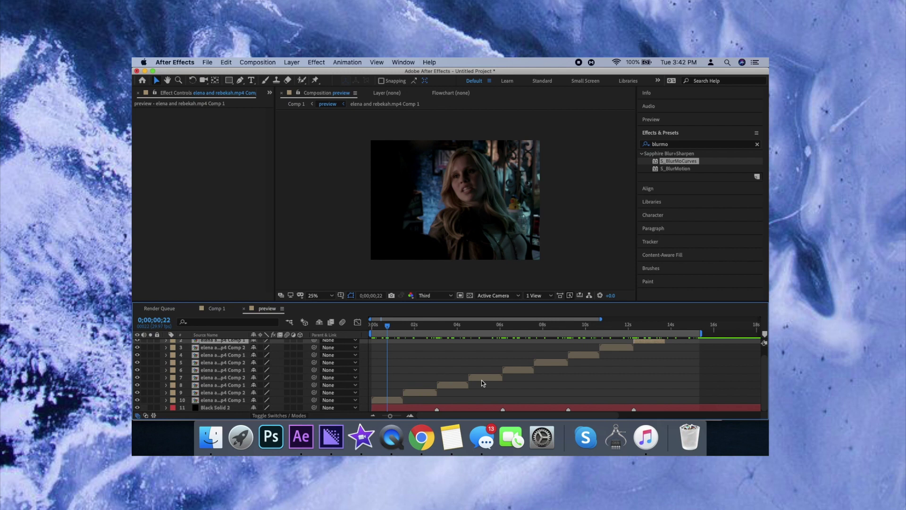
pyautogui.click(387, 399)
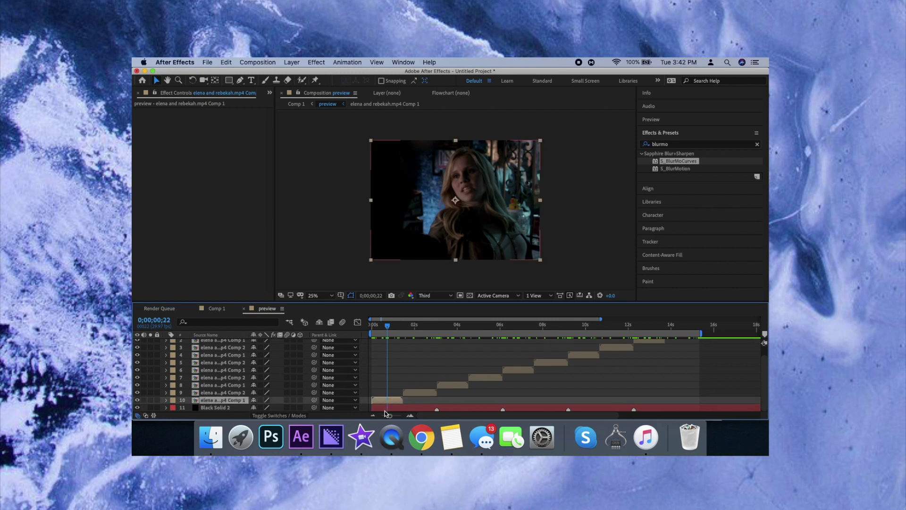
pyautogui.moveTo(391, 417); pyautogui.dragTo(400, 418)
pyautogui.press('space')
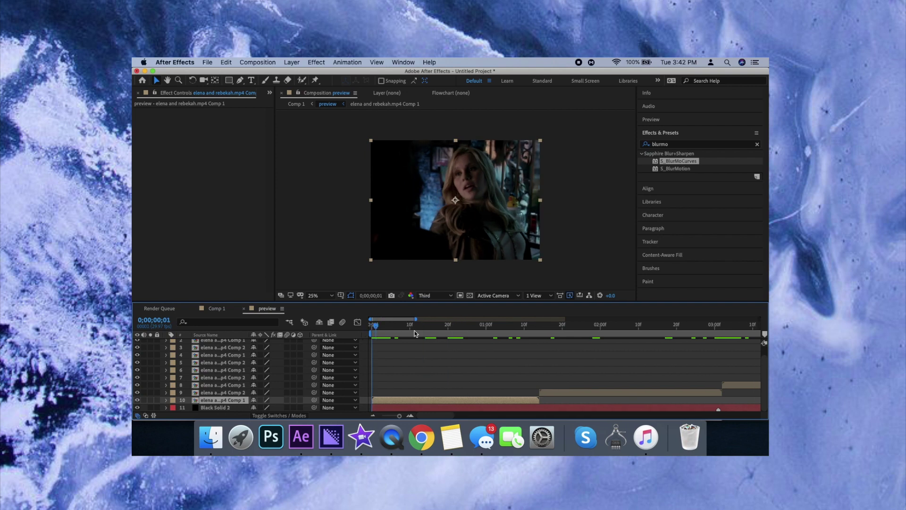
pyautogui.click(679, 163)
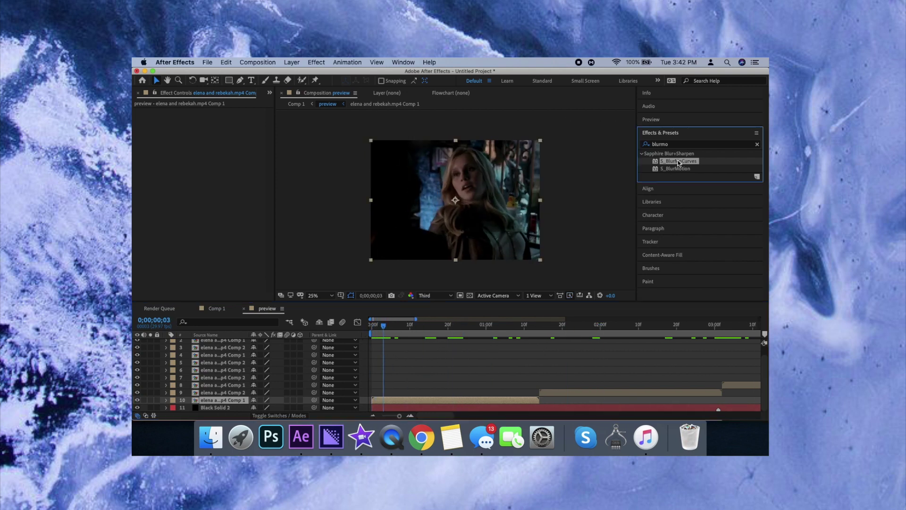
pyautogui.moveTo(694, 161); pyautogui.dragTo(561, 399)
pyautogui.click(565, 396)
pyautogui.doubleClick(687, 163)
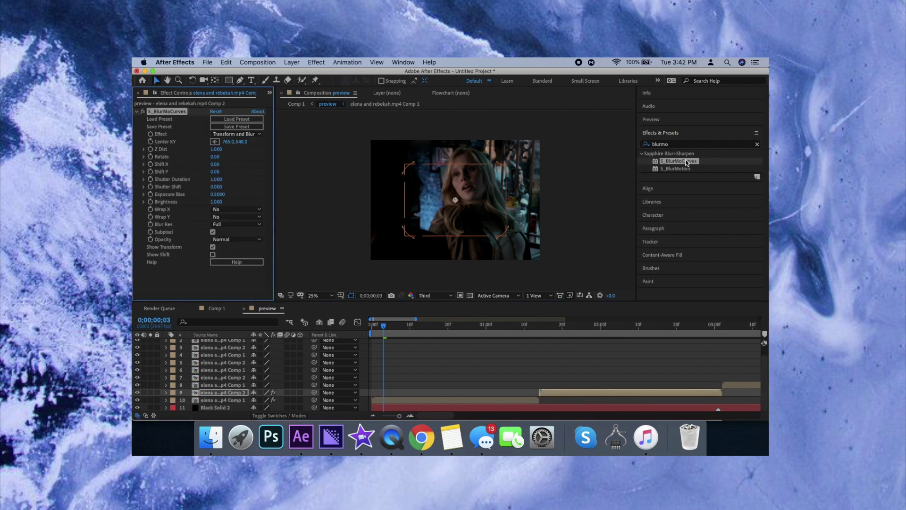
# - Preview the first clip and start a Z Dist keyframe on its S_BlurMoCurves effect at 0;00;00;09
pyautogui.click(394, 402)
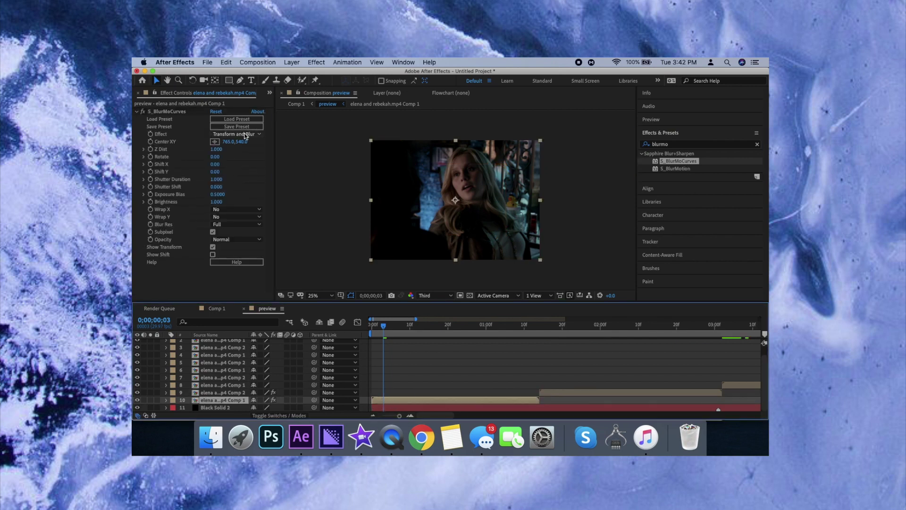
pyautogui.moveTo(384, 326); pyautogui.dragTo(362, 327)
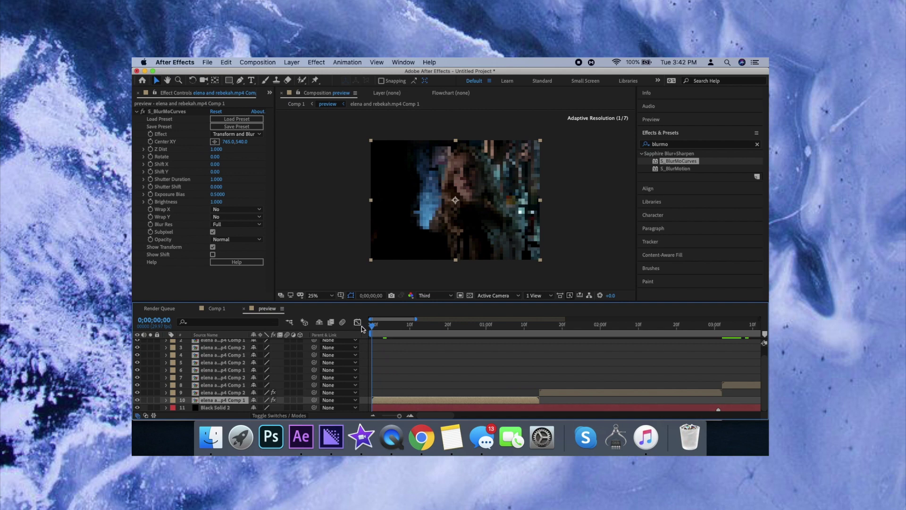
pyautogui.press('space')
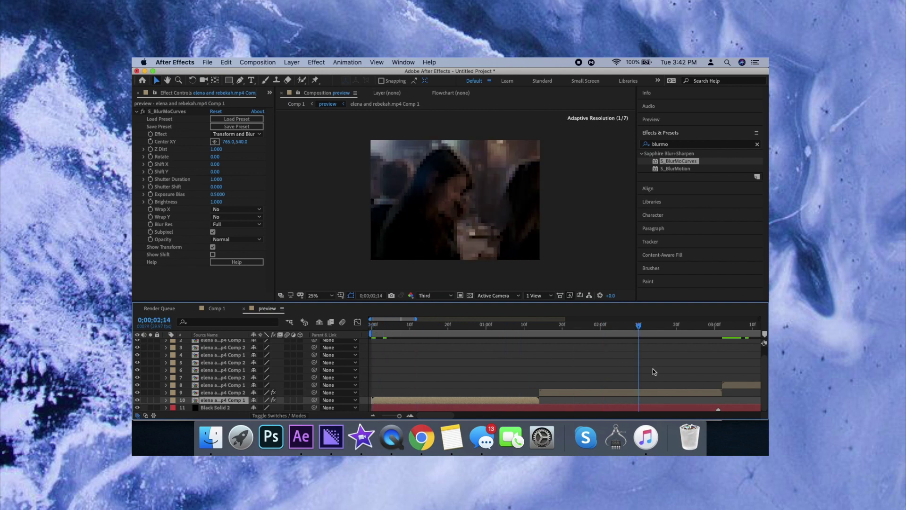
pyautogui.press('space')
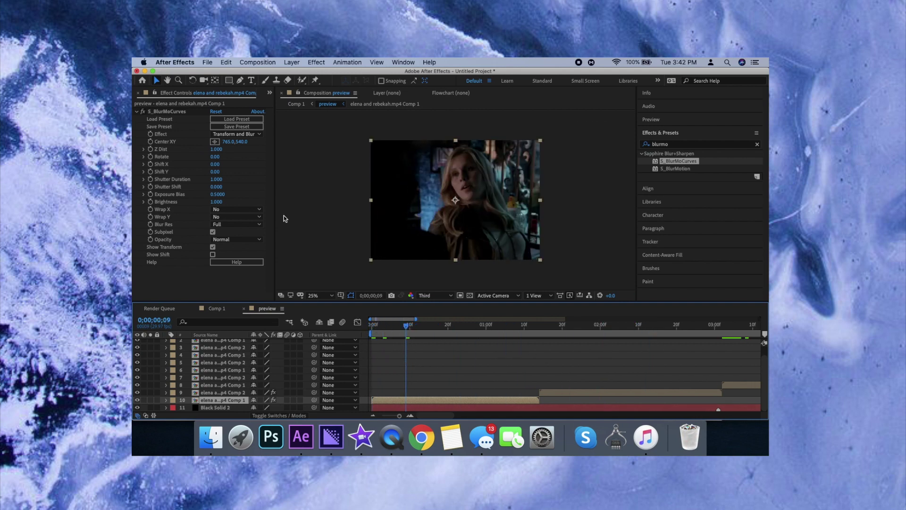
pyautogui.click(151, 150)
# - At the first clip's end, 0;00;01;14, set Z Dist to 0.001
pyautogui.moveTo(410, 332); pyautogui.dragTo(540, 386)
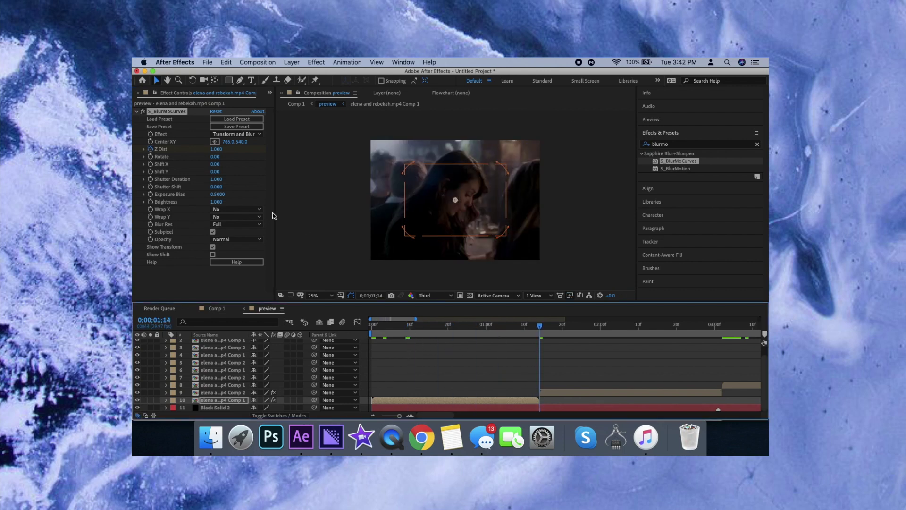
pyautogui.moveTo(216, 149); pyautogui.dragTo(189, 150)
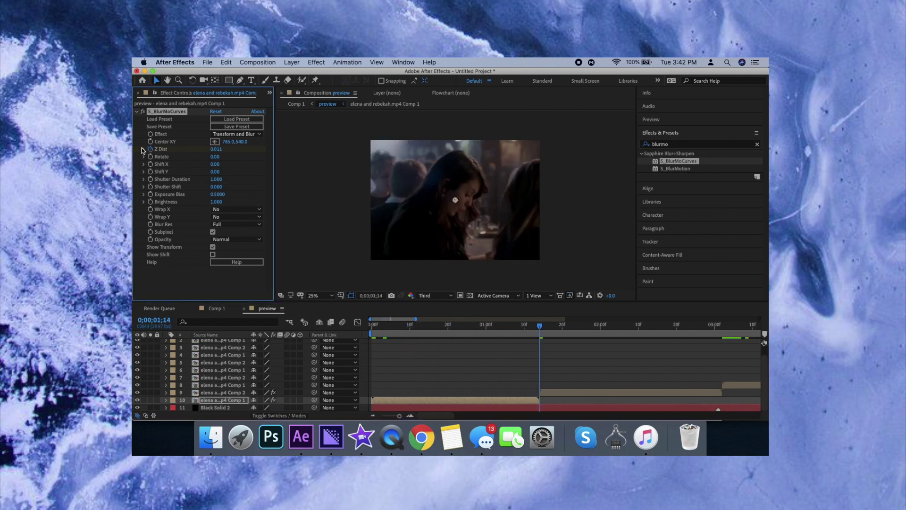
pyautogui.click(216, 149)
pyautogui.write('0.001')
pyautogui.press('Return')
# - Reveal the S_BlurMoCurves properties of the first clip and apply Easy Ease to both Z Dist keyframes
pyautogui.click(166, 400)
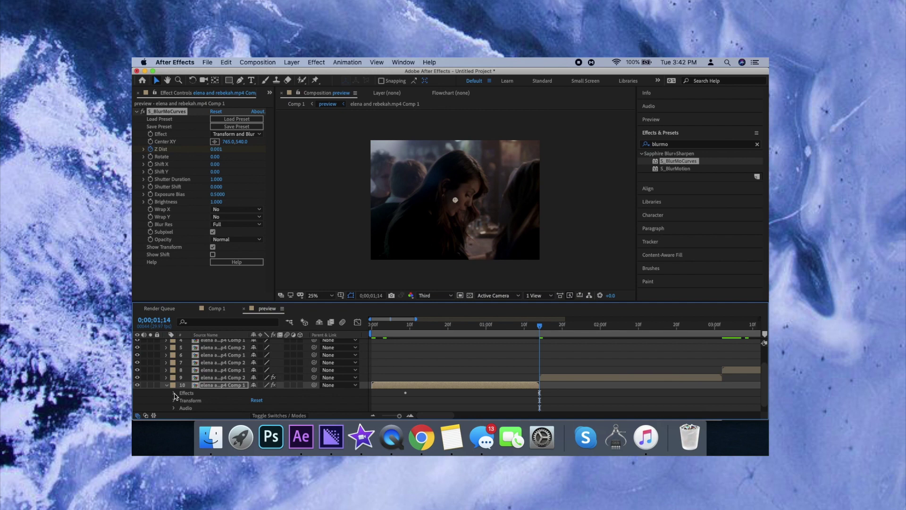
pyautogui.click(175, 393)
pyautogui.click(180, 400)
pyautogui.scroll(-4, 182, 403)
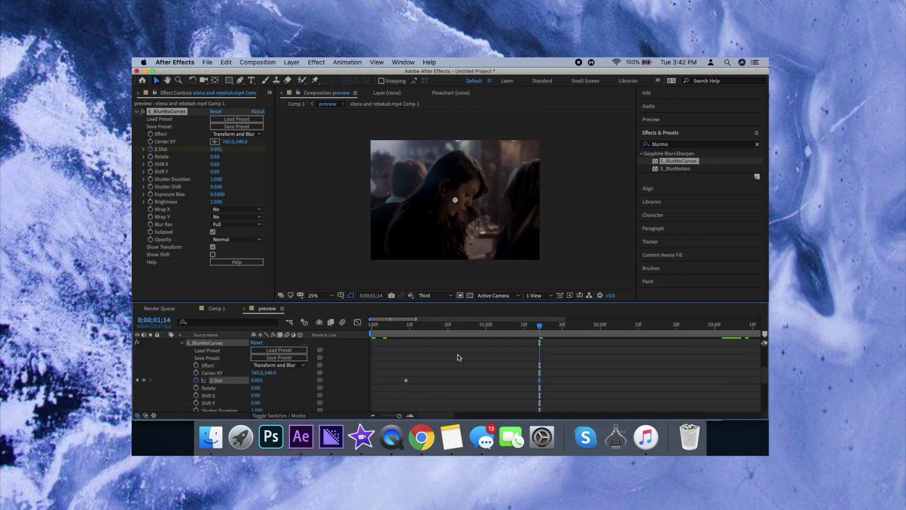
pyautogui.moveTo(566, 388); pyautogui.dragTo(404, 379)
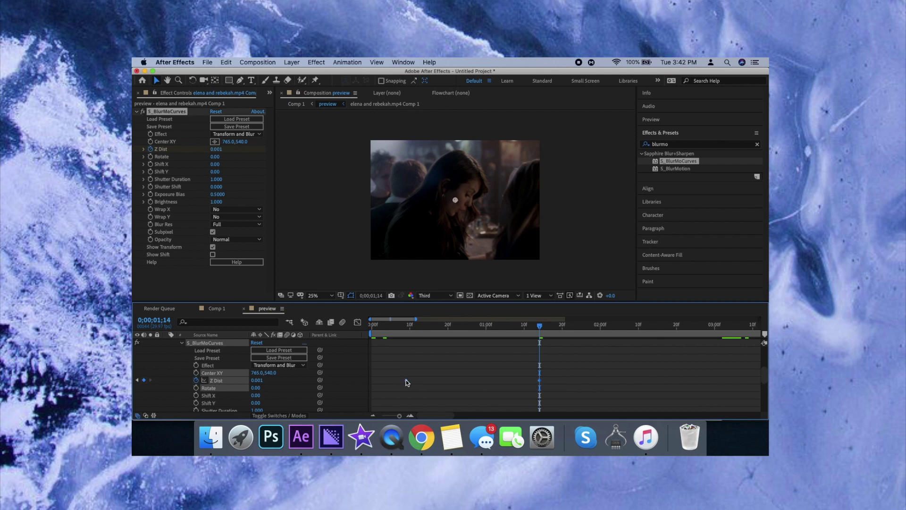
pyautogui.rightClick(406, 379)
pyautogui.moveTo(454, 410)
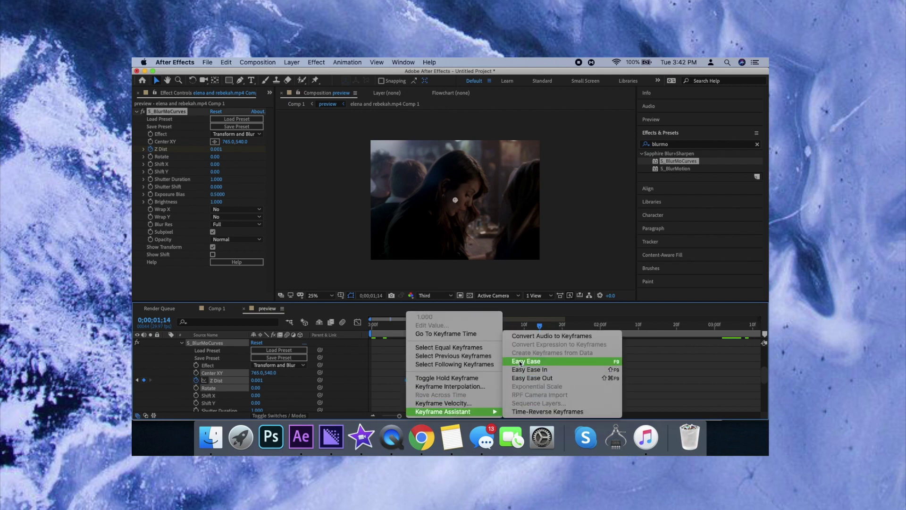
pyautogui.click(520, 361)
pyautogui.click(571, 377)
pyautogui.click(540, 380)
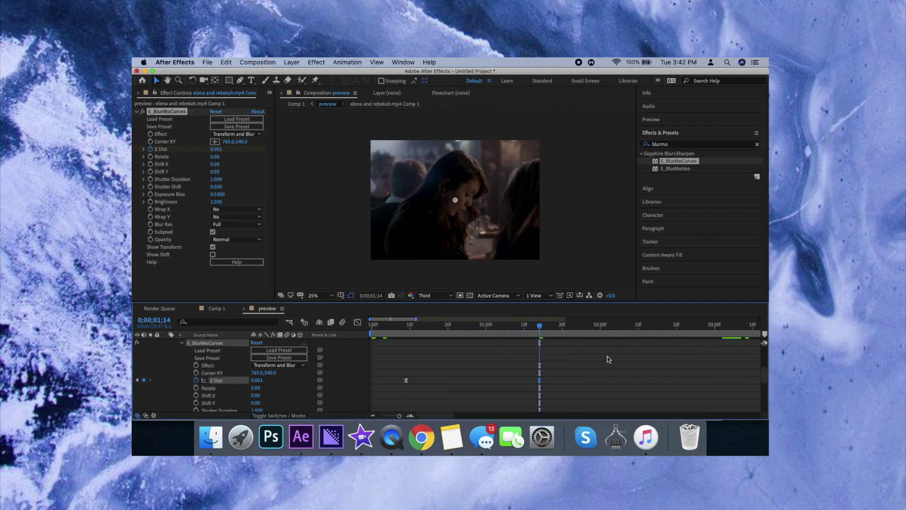
# - Reshape the first clip's Z Dist curve in the graph editor to start flat and drop steeply at 0;00;01;14, then collapse the layer
pyautogui.click(357, 323)
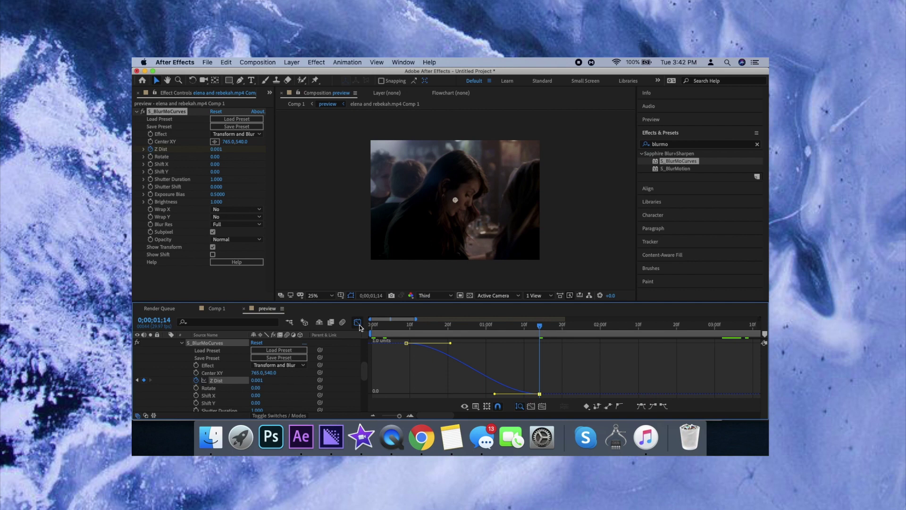
pyautogui.moveTo(451, 343); pyautogui.dragTo(539, 343)
pyautogui.moveTo(494, 393); pyautogui.dragTo(527, 366)
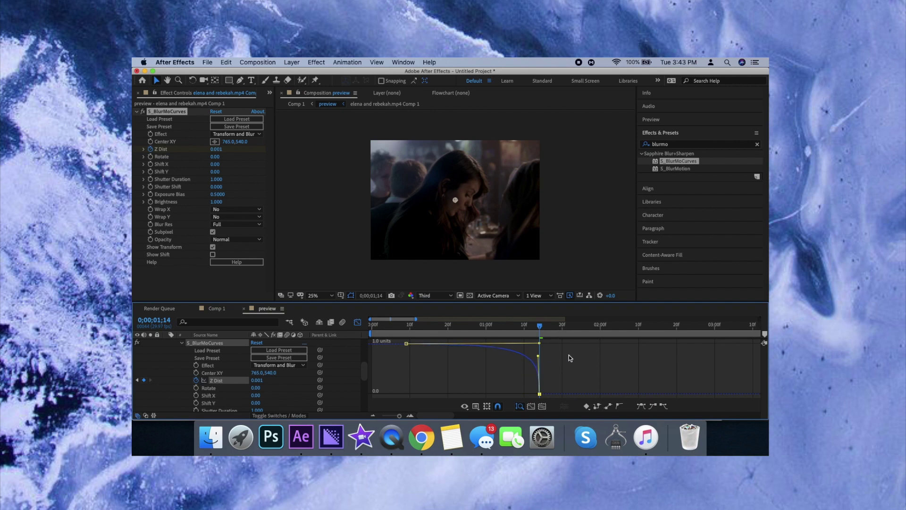
pyautogui.moveTo(541, 350); pyautogui.dragTo(548, 361)
pyautogui.press('super+z')
pyautogui.moveTo(537, 330); pyautogui.dragTo(541, 354)
pyautogui.click(357, 323)
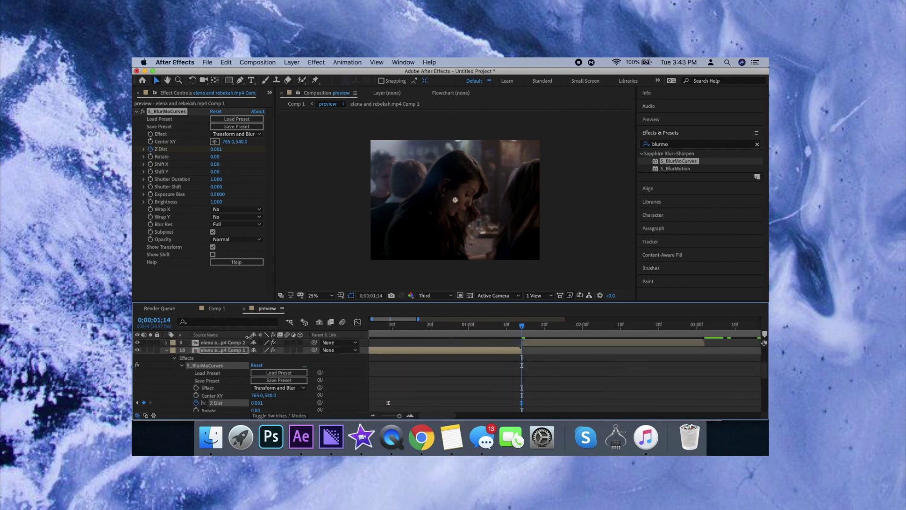
pyautogui.click(166, 351)
# - On the second clip, keyframe Z Dist at 0;00;02;14 and set it to 0.001 at the clip's start, 0;00;01;14
pyautogui.click(543, 394)
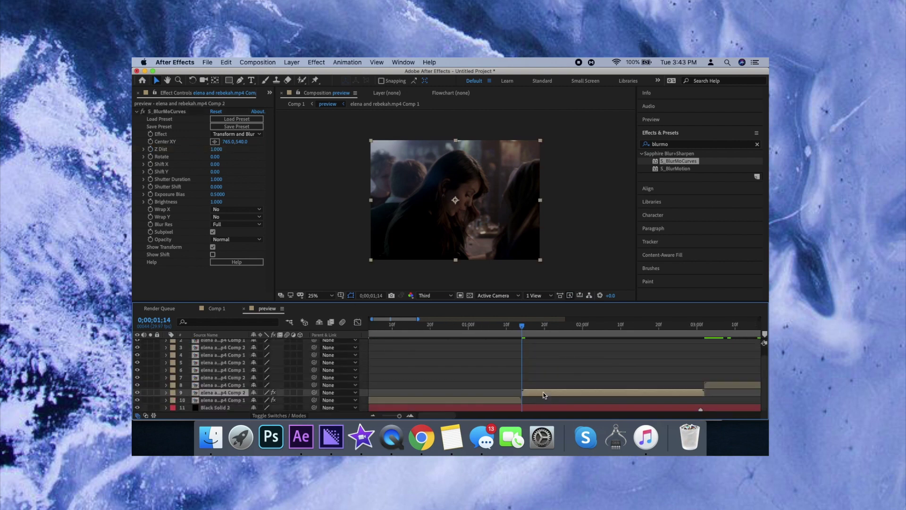
pyautogui.moveTo(521, 330); pyautogui.dragTo(637, 381)
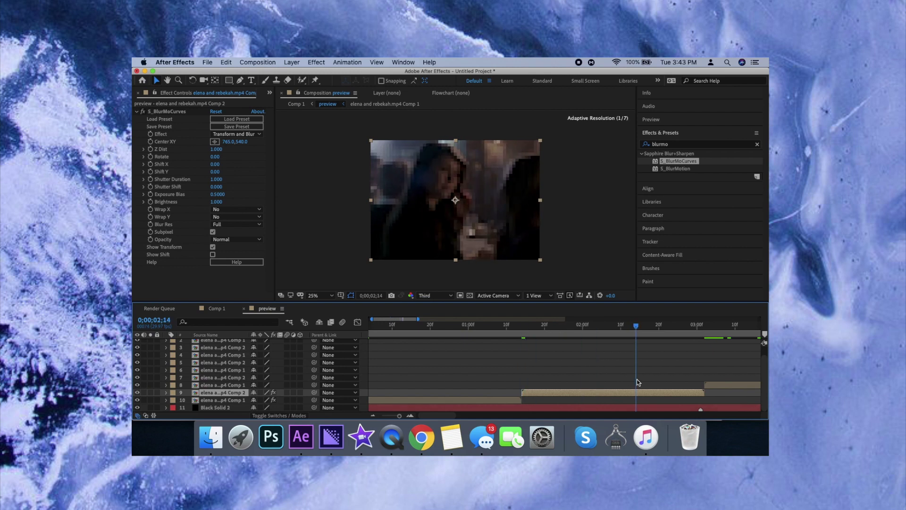
pyautogui.click(151, 150)
pyautogui.moveTo(636, 325); pyautogui.dragTo(524, 366)
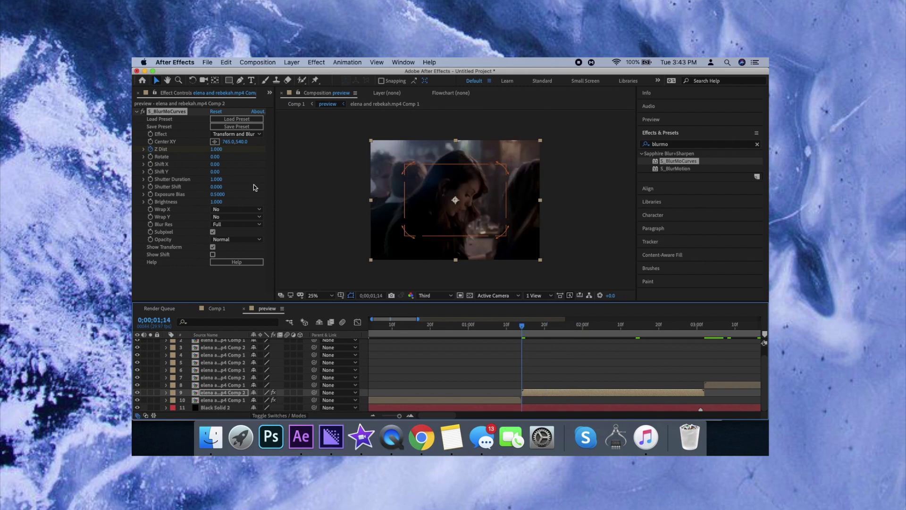
pyautogui.moveTo(224, 155); pyautogui.dragTo(150, 153)
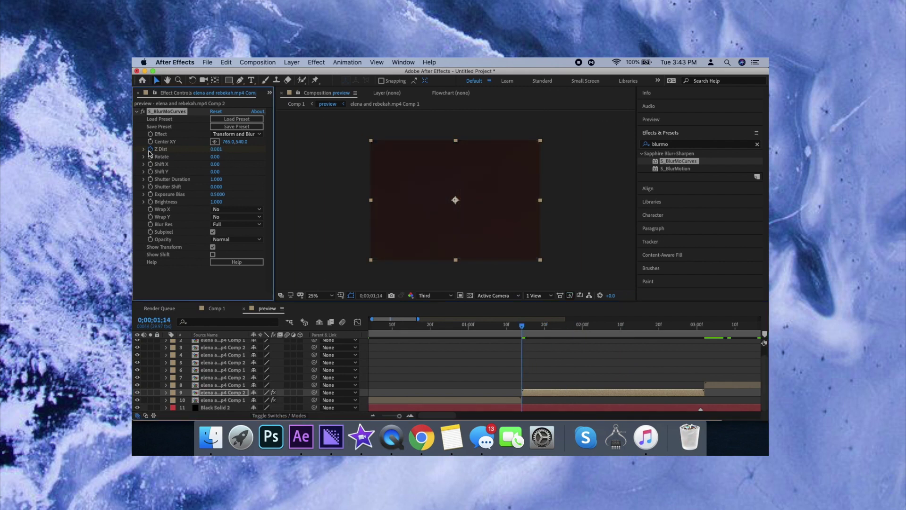
# - Reveal the S_BlurMoCurves properties of the second clip and apply Easy Ease to both Z Dist keyframes
pyautogui.click(166, 393)
pyautogui.click(174, 393)
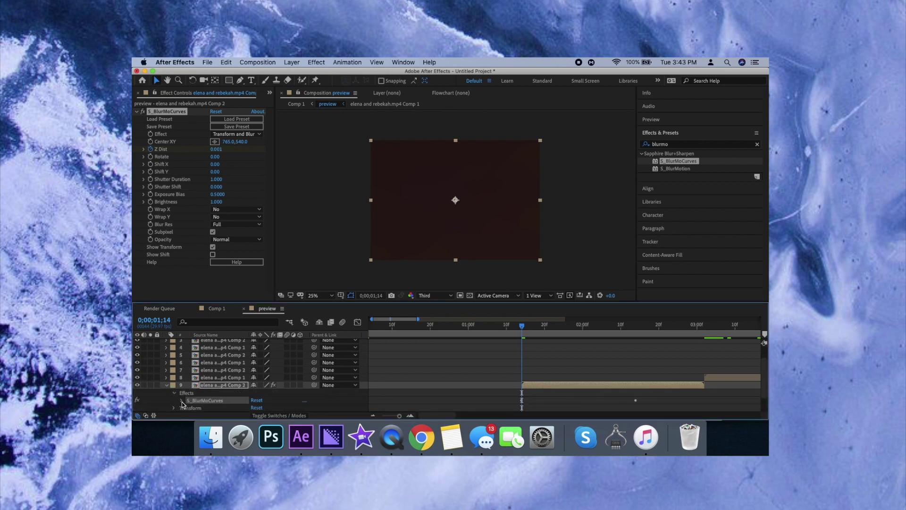
pyautogui.click(182, 401)
pyautogui.scroll(-4, 188, 402)
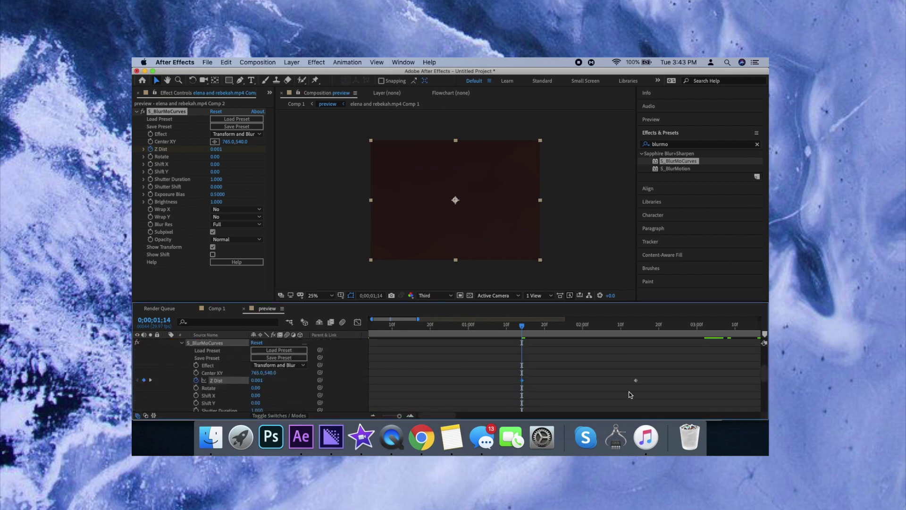
pyautogui.rightClick(522, 381)
pyautogui.moveTo(597, 411)
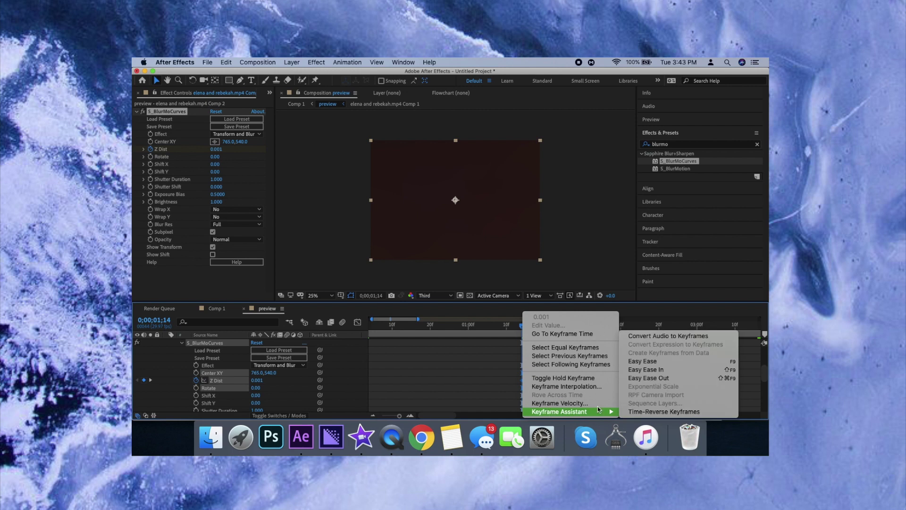
pyautogui.click(633, 361)
# - Reshape the second clip's Z Dist curve in the graph editor to rise steeply at 0;00;01;14 and level off towards its last keyframe
pyautogui.click(358, 323)
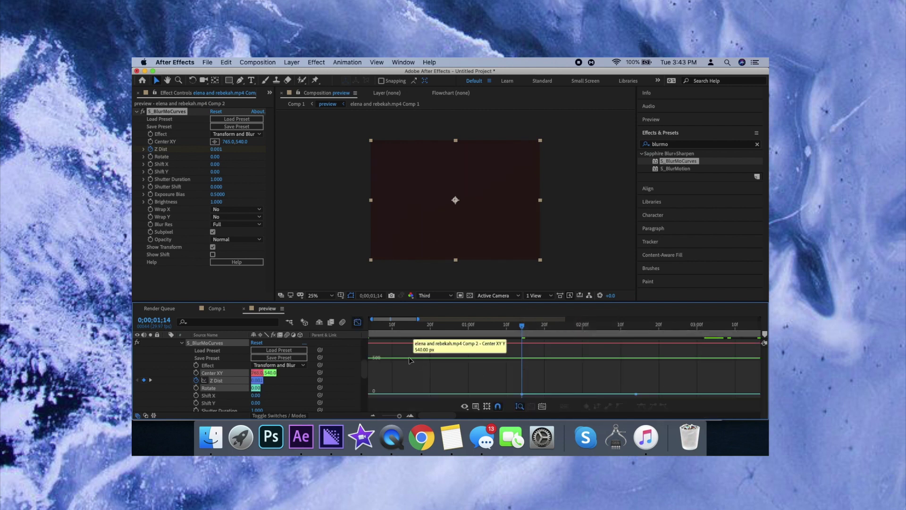
pyautogui.click(357, 322)
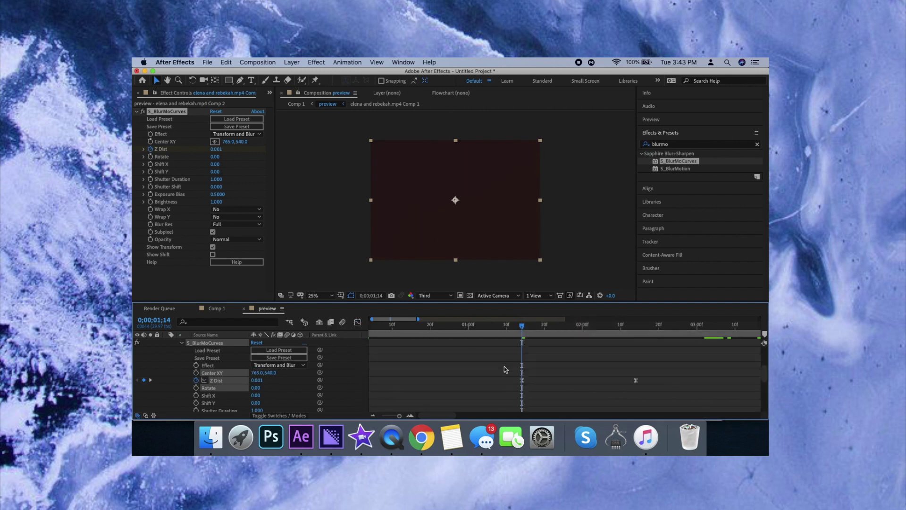
pyautogui.click(523, 380)
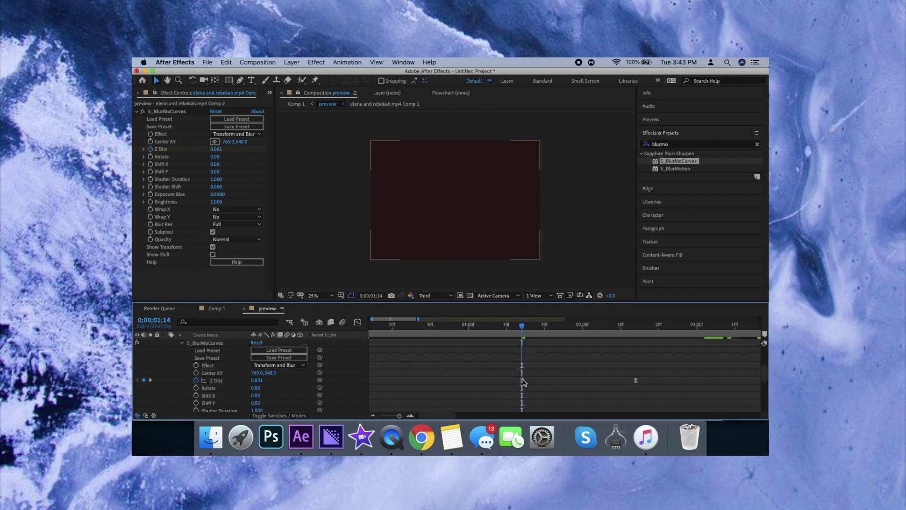
pyautogui.click(357, 322)
pyautogui.moveTo(598, 343); pyautogui.dragTo(519, 341)
pyautogui.moveTo(559, 393); pyautogui.dragTo(517, 362)
pyautogui.click(358, 322)
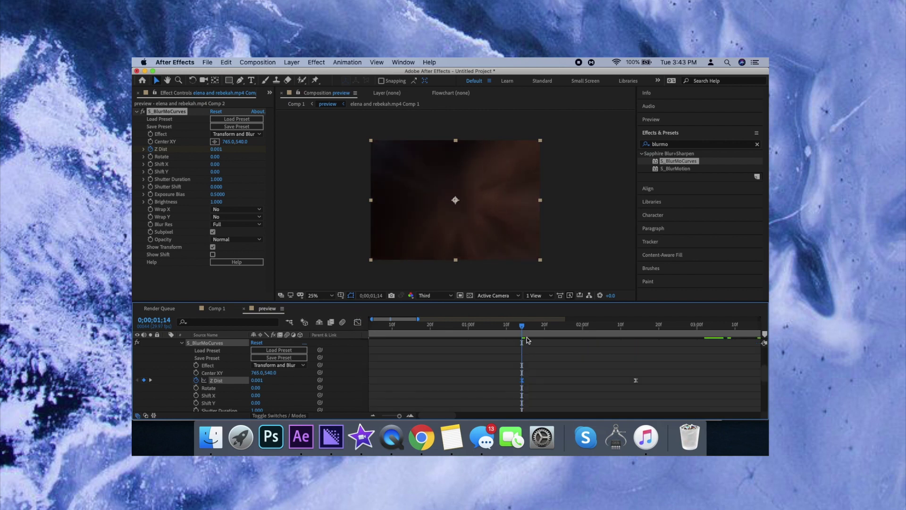
# - Preview the zoom transition between the first and second clips from 0;00;00;17
pyautogui.moveTo(520, 327); pyautogui.dragTo(418, 326)
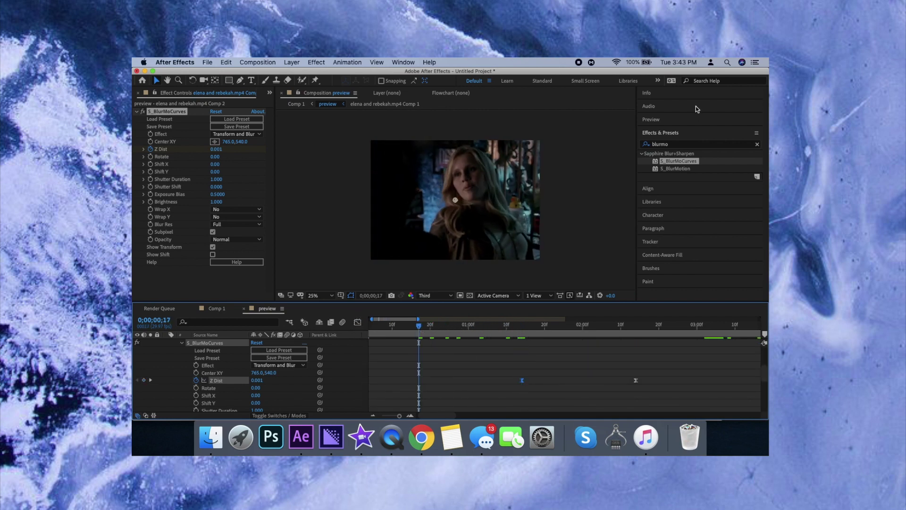
pyautogui.click(692, 120)
pyautogui.click(682, 134)
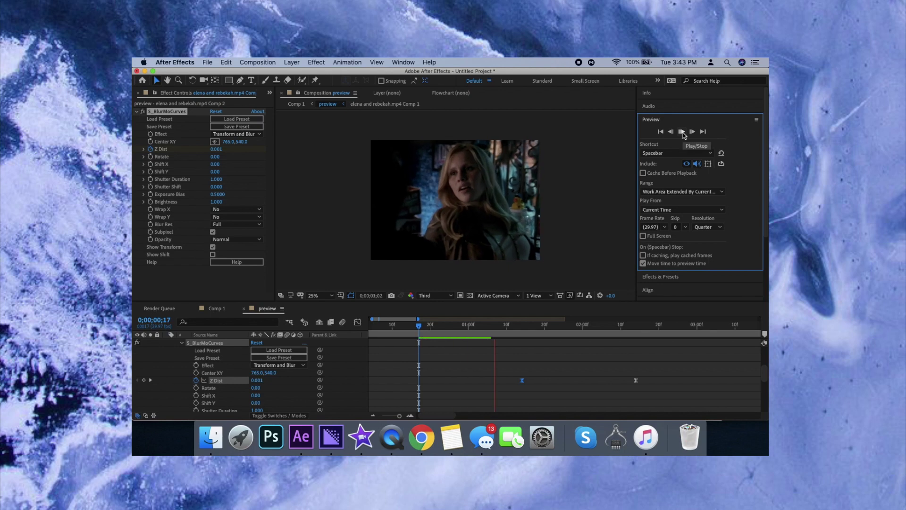
pyautogui.click(405, 165)
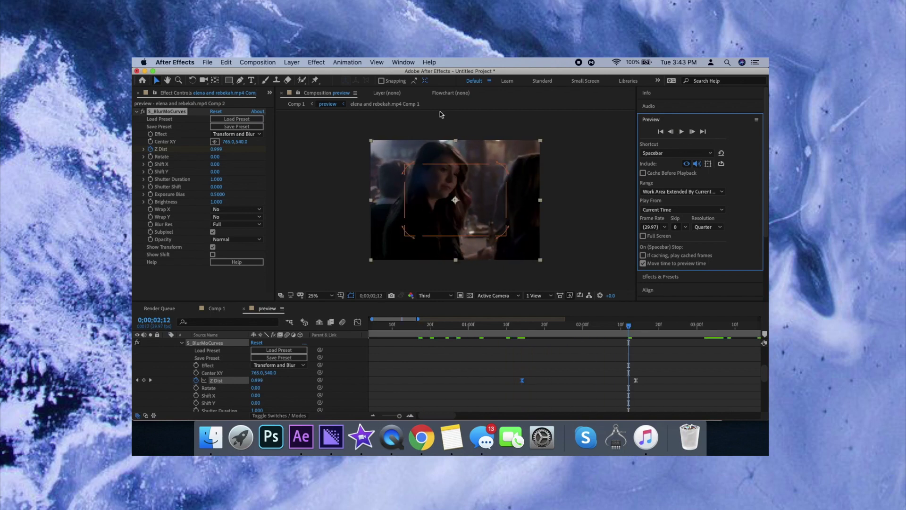
# - Collapse the second clip's layer and move the playhead to 0;00;03;02, where the third clip begins
pyautogui.scroll(3, 674, 391)
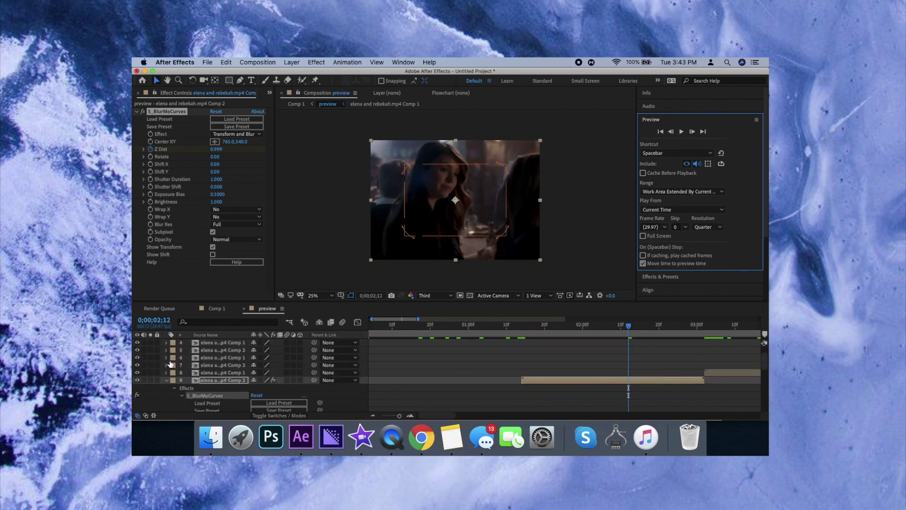
pyautogui.click(166, 383)
pyautogui.press('o')
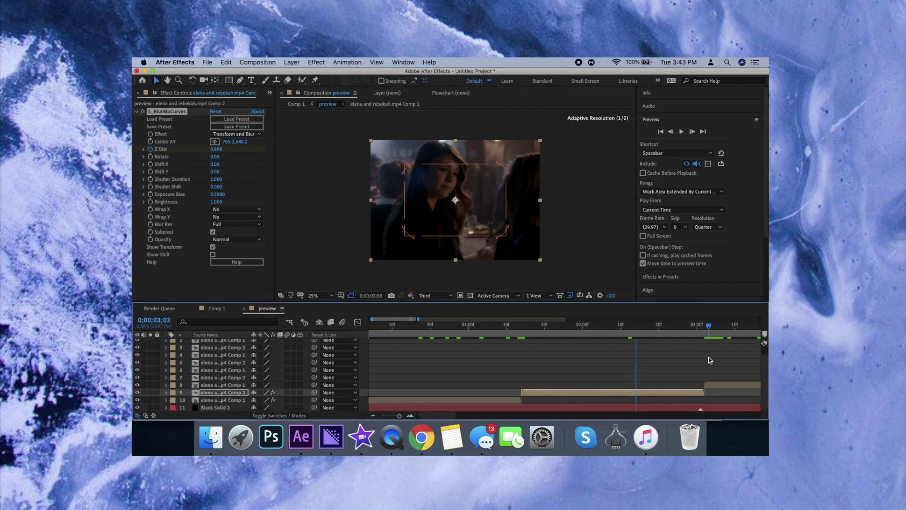
pyautogui.press('d')
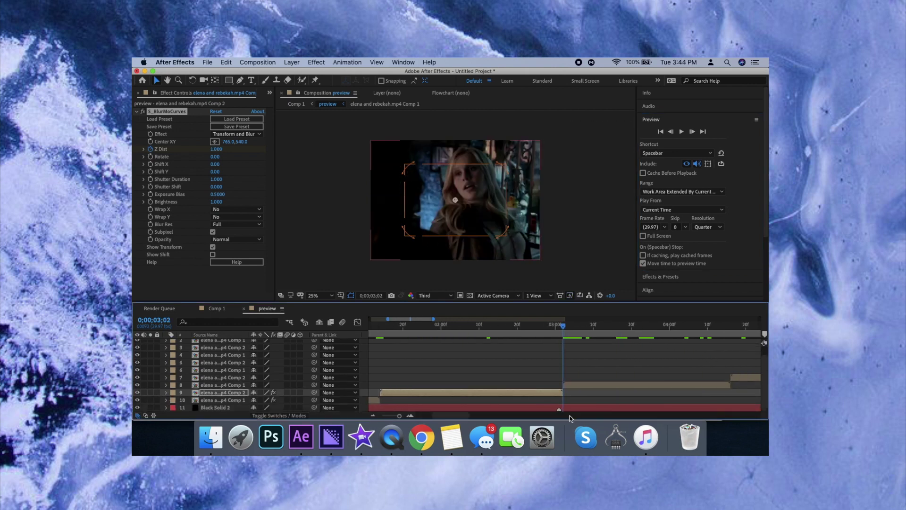
pyautogui.hscroll(5, 563, 410)
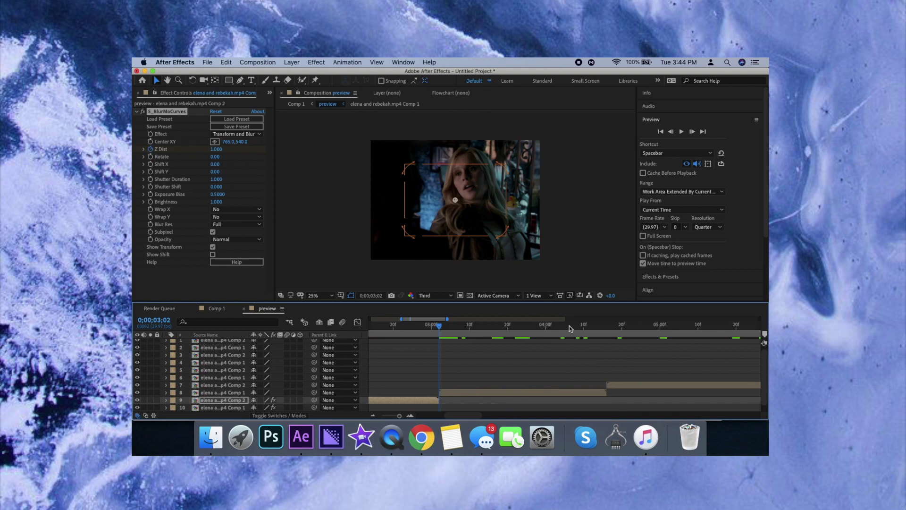
# - Apply the S_BlurMoCurves effect to the third and fourth clips
pyautogui.click(543, 387)
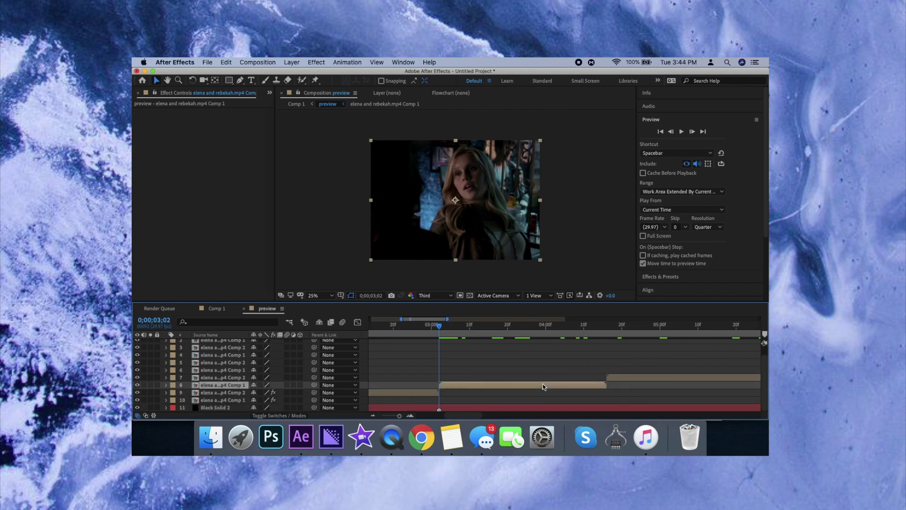
pyautogui.click(691, 276)
pyautogui.moveTo(687, 161); pyautogui.dragTo(501, 389)
pyautogui.click(617, 378)
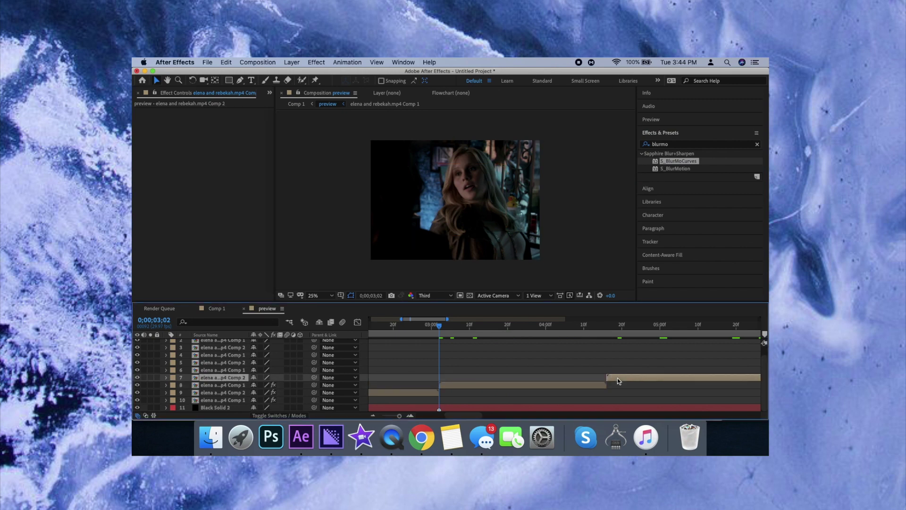
pyautogui.doubleClick(681, 160)
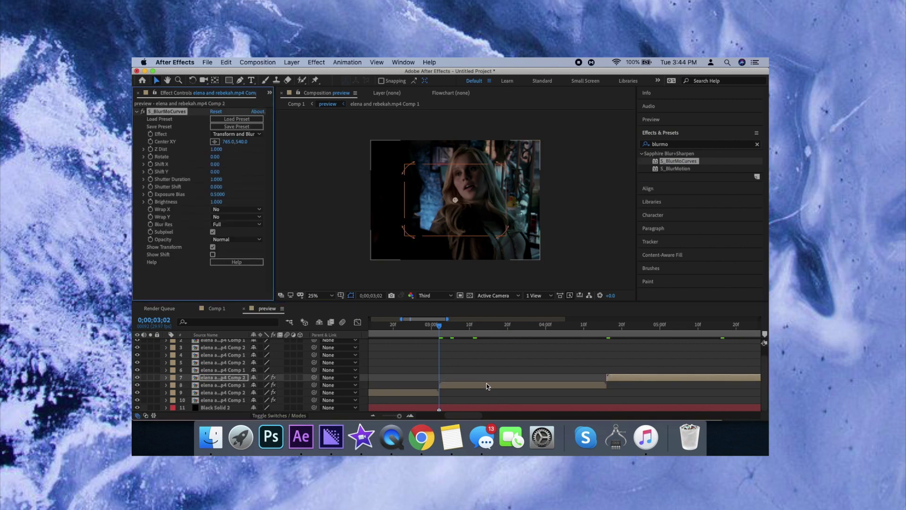
# - Set both Wrap X and Wrap Y to Reflect in the third clip's S_BlurMoCurves effect
pyautogui.click(487, 385)
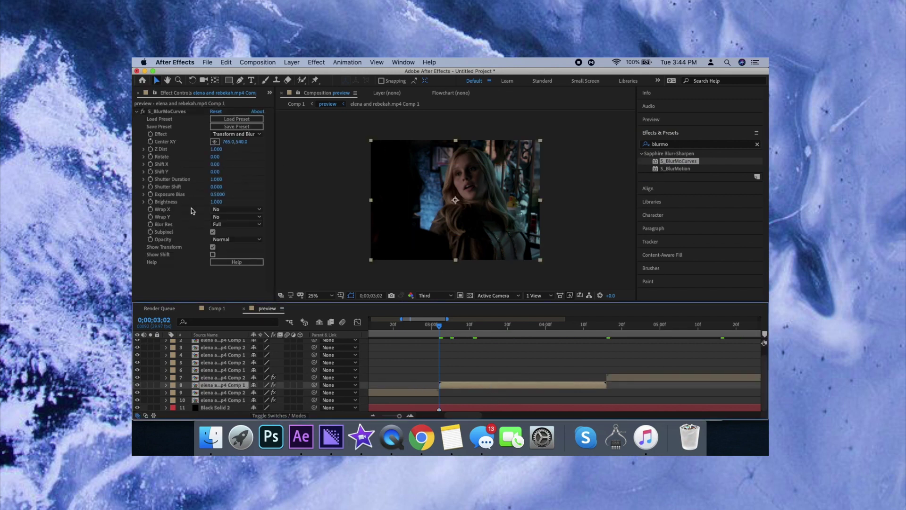
pyautogui.click(236, 209)
pyautogui.click(226, 218)
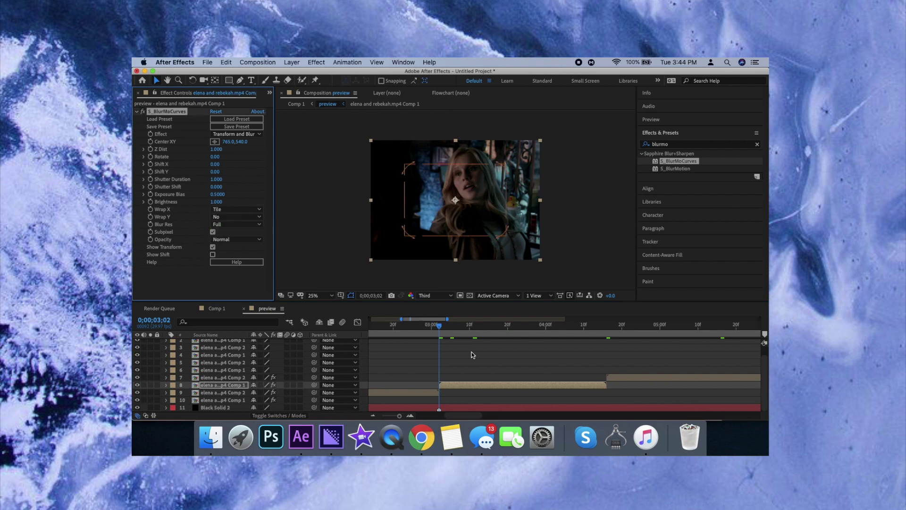
pyautogui.click(236, 216)
pyautogui.click(232, 243)
pyautogui.click(237, 211)
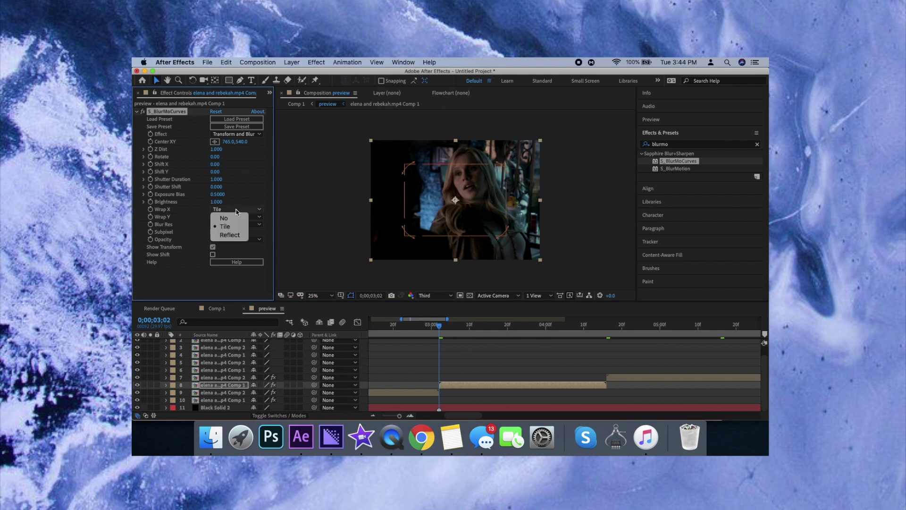
pyautogui.click(233, 236)
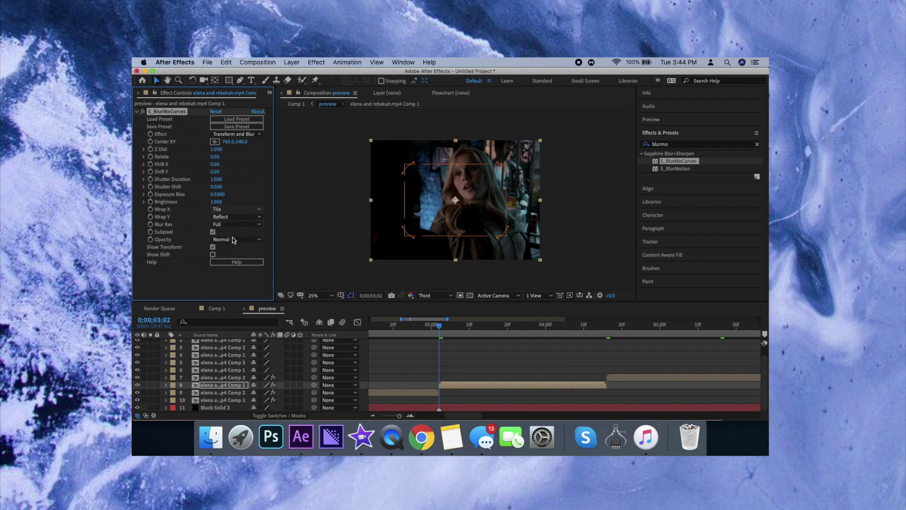
pyautogui.click(238, 209)
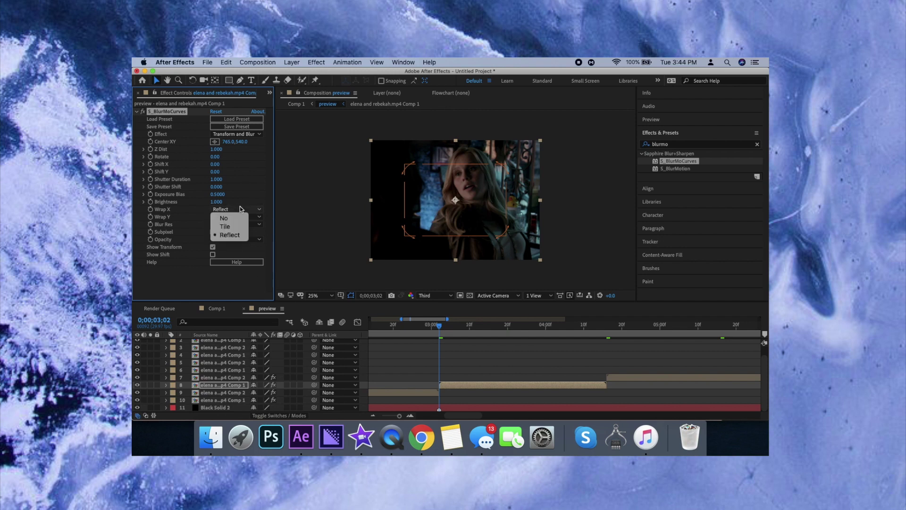
pyautogui.click(297, 179)
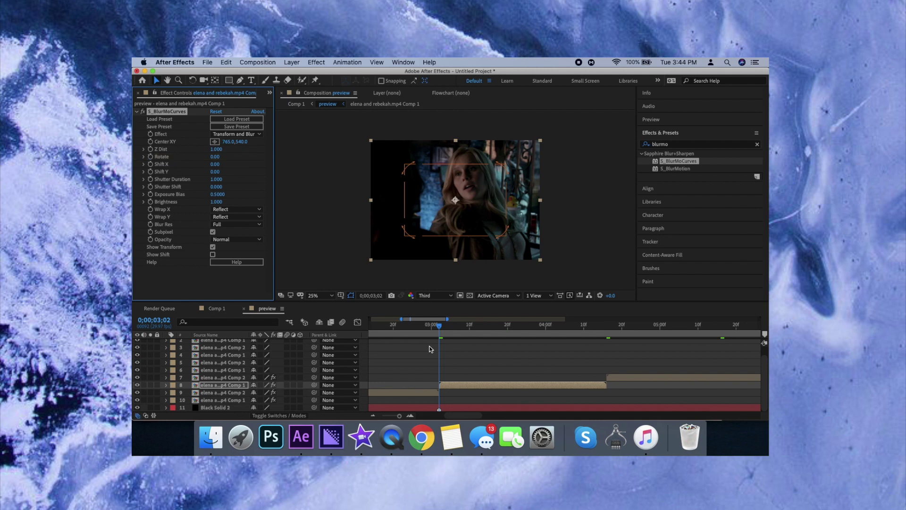
# - On the third clip, keyframe Rotate at 0;00;03;14 and set it to 90 at the clip's end, 0;00;04;16
pyautogui.moveTo(439, 327); pyautogui.dragTo(484, 347)
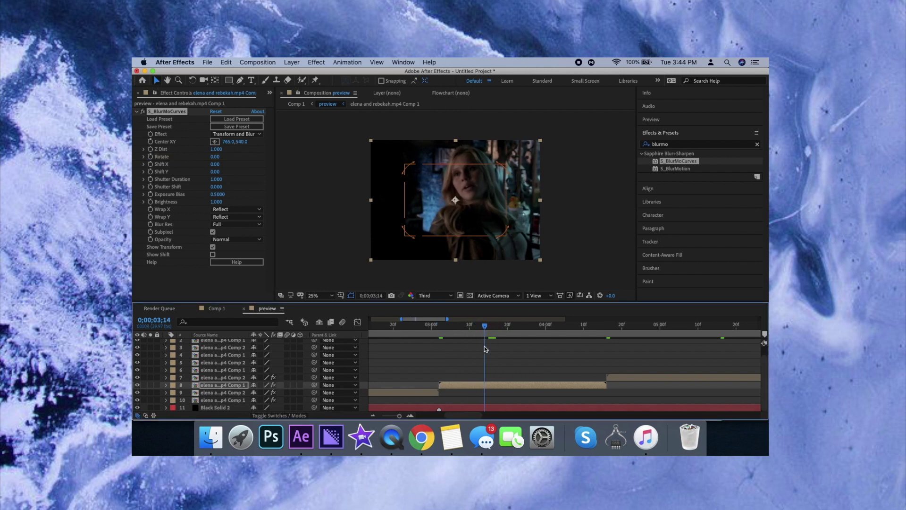
pyautogui.click(150, 157)
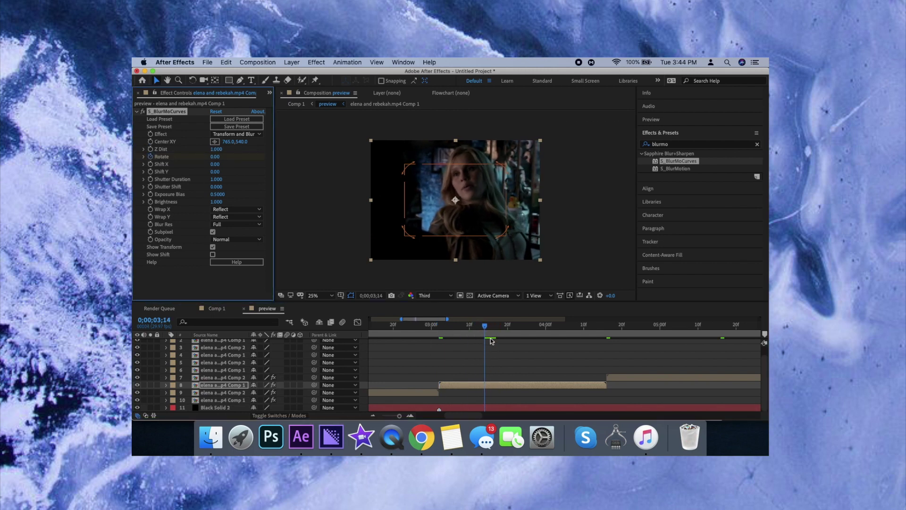
pyautogui.moveTo(491, 329); pyautogui.dragTo(608, 381)
pyautogui.click(219, 158)
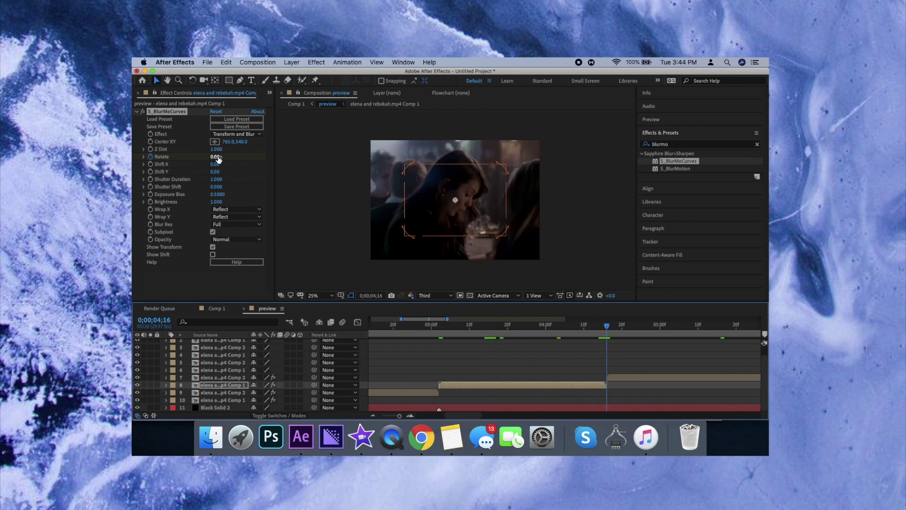
pyautogui.press('Return')
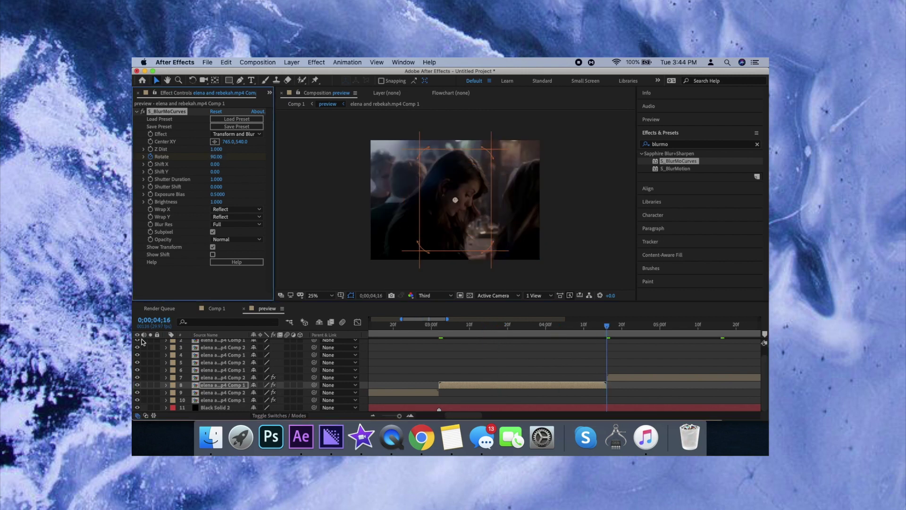
# - Reveal the S_BlurMoCurves properties of the third clip and apply Easy Ease to both Rotate keyframes
pyautogui.click(166, 385)
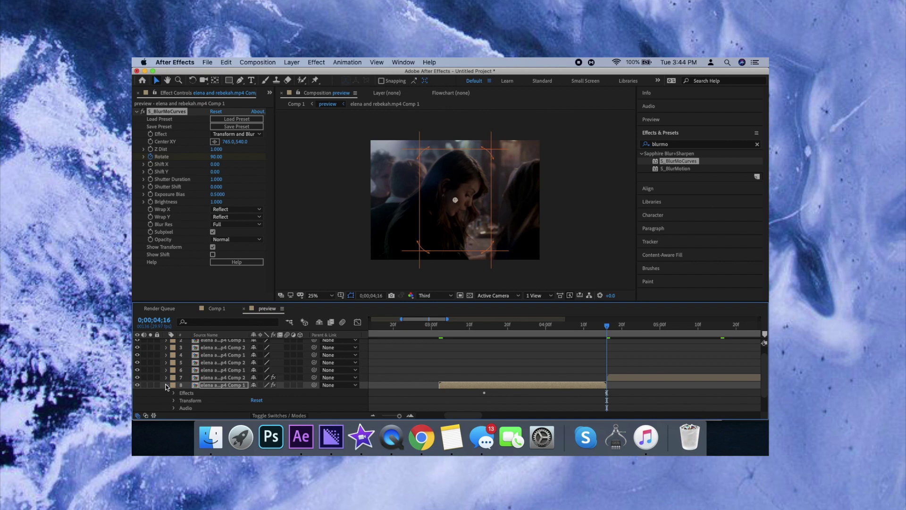
pyautogui.click(173, 393)
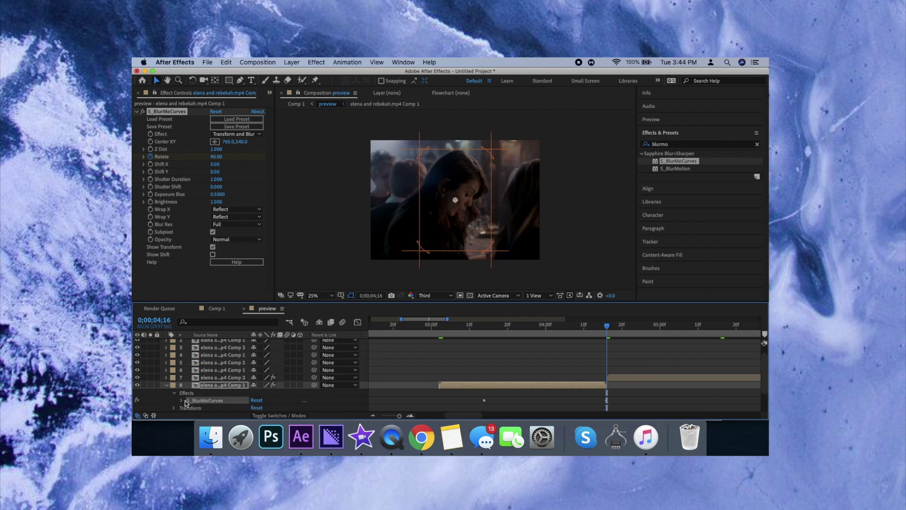
pyautogui.click(182, 401)
pyautogui.moveTo(624, 398); pyautogui.dragTo(475, 381)
pyautogui.rightClick(485, 391)
pyautogui.moveTo(519, 411)
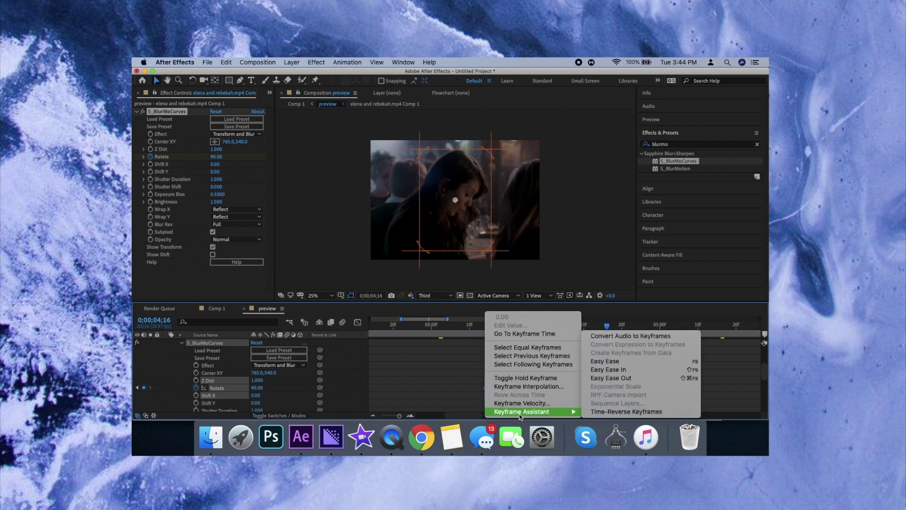
pyautogui.click(612, 361)
# - Reshape the third clip's Rotate curve in the graph editor to start flat and rise steeply at 0;00;04;16
pyautogui.click(358, 322)
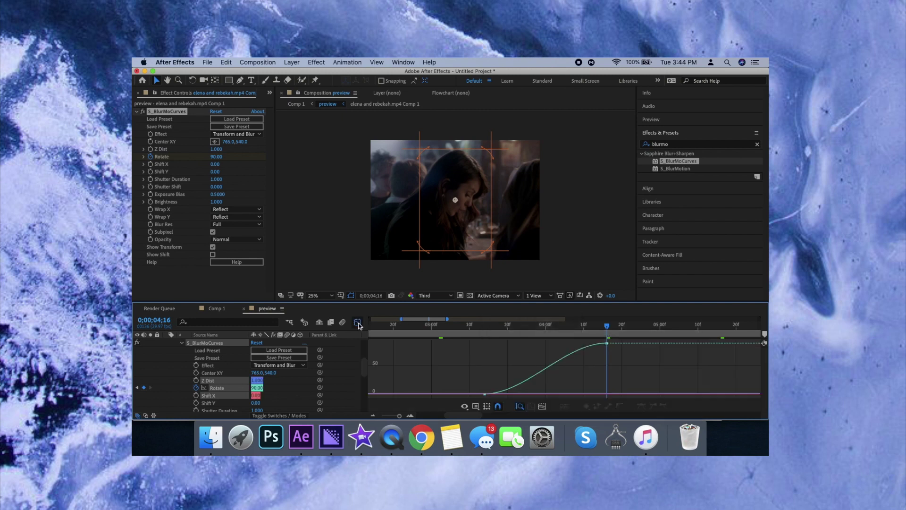
pyautogui.click(486, 394)
pyautogui.moveTo(526, 394); pyautogui.dragTo(610, 394)
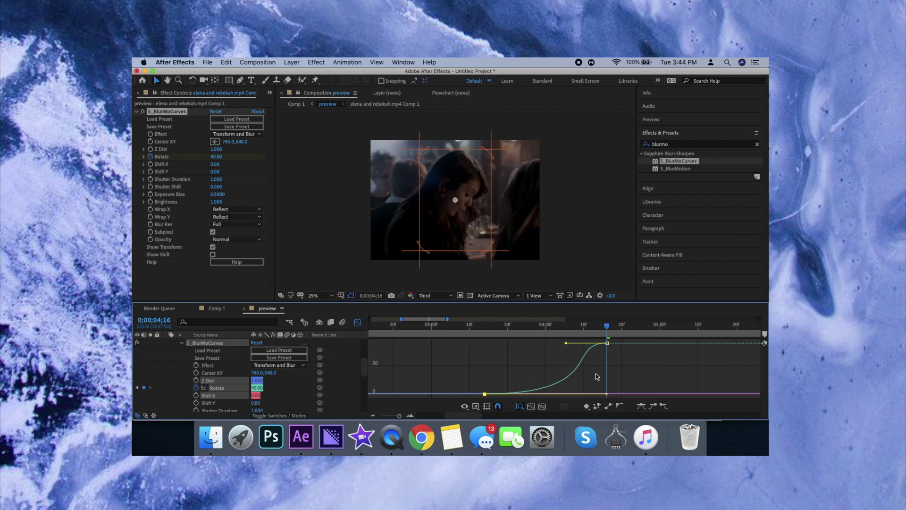
pyautogui.moveTo(567, 346); pyautogui.dragTo(616, 377)
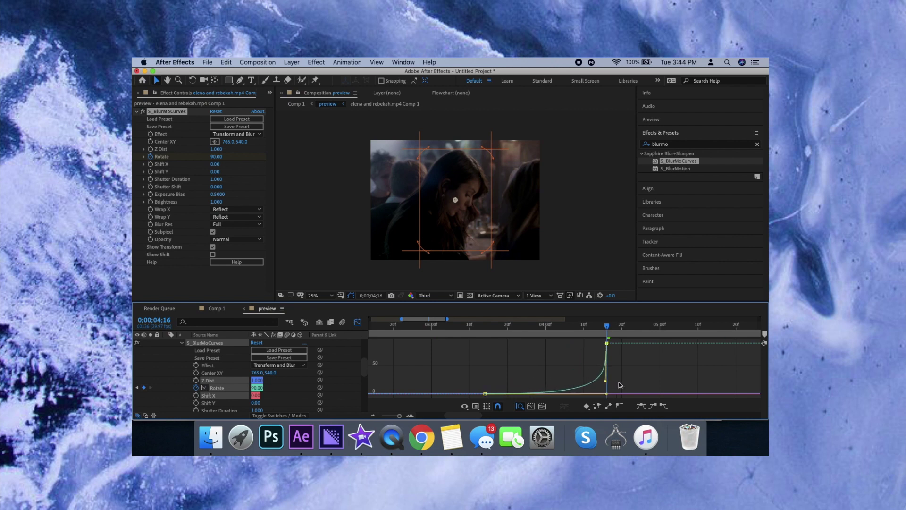
pyautogui.click(357, 322)
# - Check the rotation blur over the last frames of the third clip, around 0;00;04;14 to 0;00;04;16
pyautogui.scroll(2, 598, 359)
pyautogui.press('space')
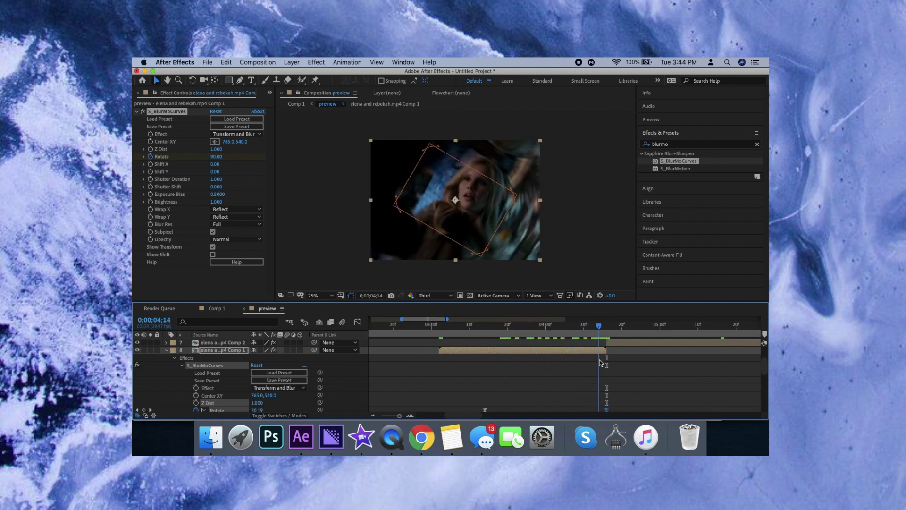
pyautogui.moveTo(607, 329); pyautogui.dragTo(600, 329)
pyautogui.moveTo(601, 330); pyautogui.dragTo(611, 331)
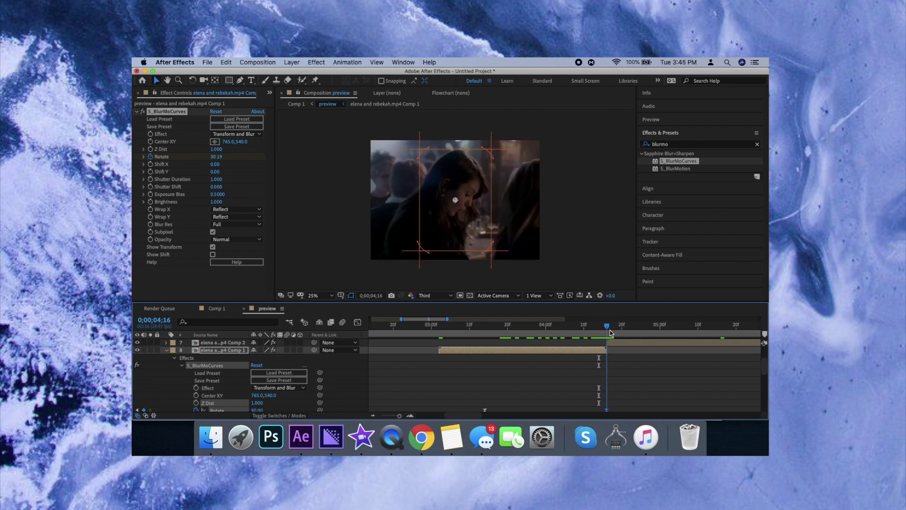
# - On the fourth clip, keyframe Rotate at 0;00;05;20 and set both Wrap X and Wrap Y to Reflect
pyautogui.click(166, 351)
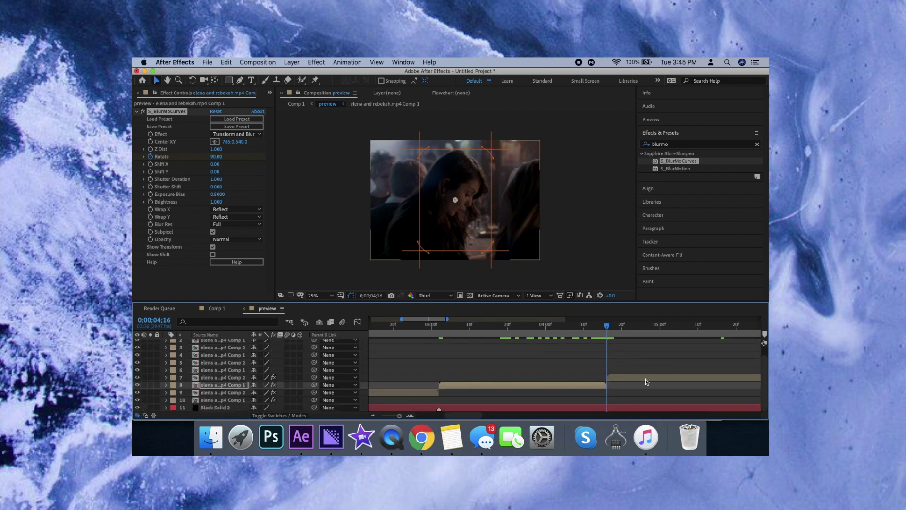
pyautogui.hscroll(3, 644, 378)
pyautogui.click(631, 377)
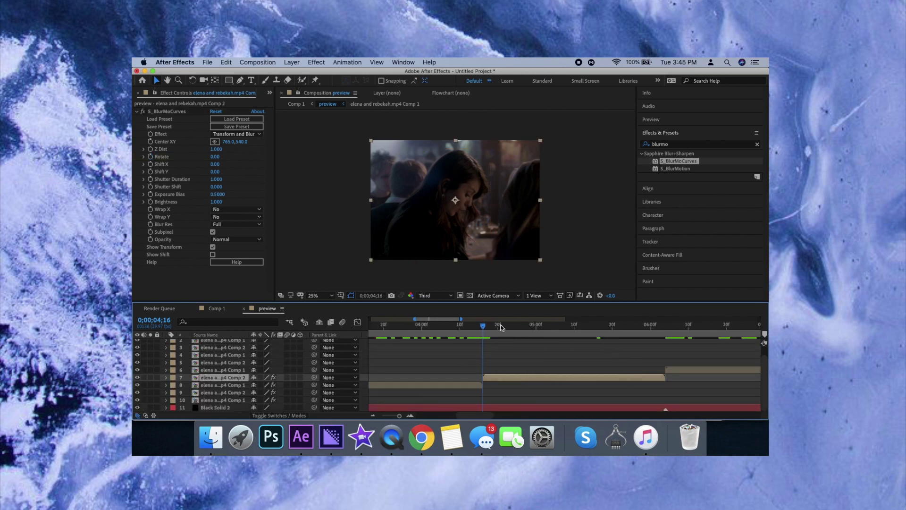
pyautogui.moveTo(491, 325); pyautogui.dragTo(612, 326)
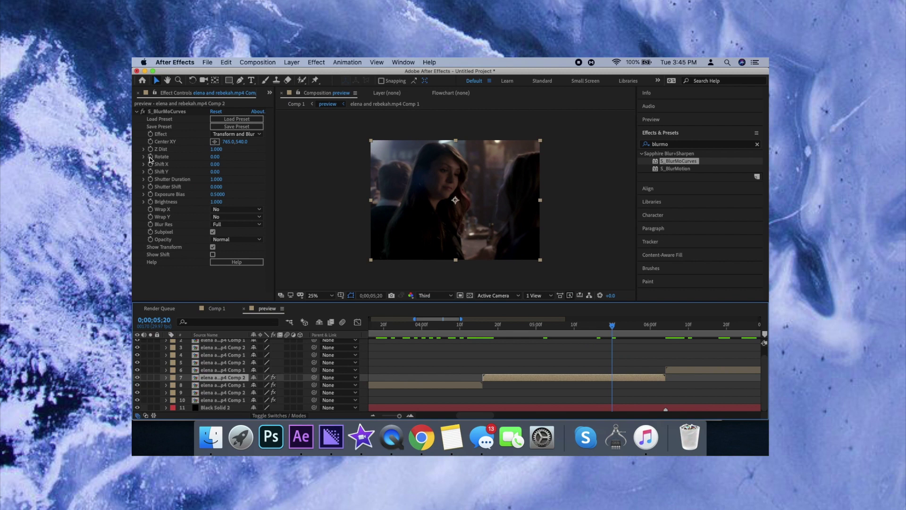
pyautogui.click(234, 209)
pyautogui.click(224, 217)
pyautogui.click(221, 218)
pyautogui.click(232, 240)
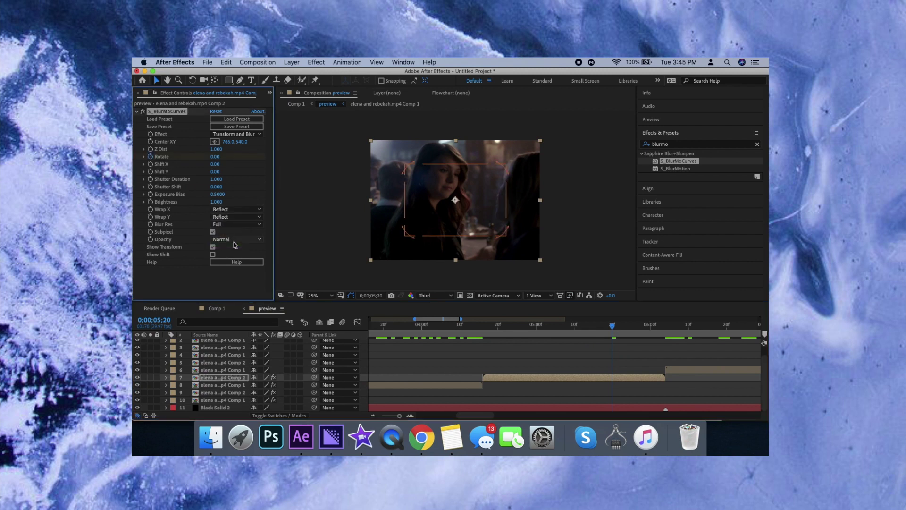
# - Set Rotate to -90 at the fourth clip's start, 0;00;04;16
pyautogui.moveTo(614, 325); pyautogui.dragTo(482, 326)
pyautogui.click(217, 157)
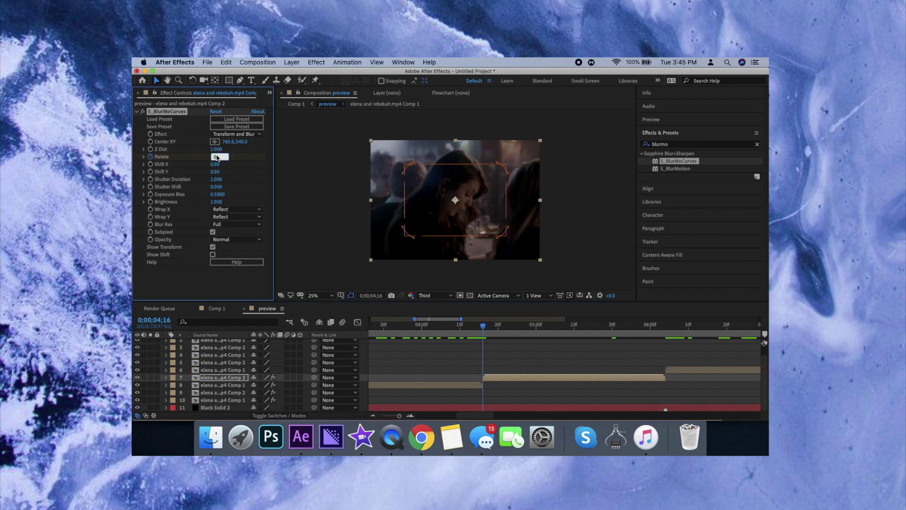
pyautogui.press('Return')
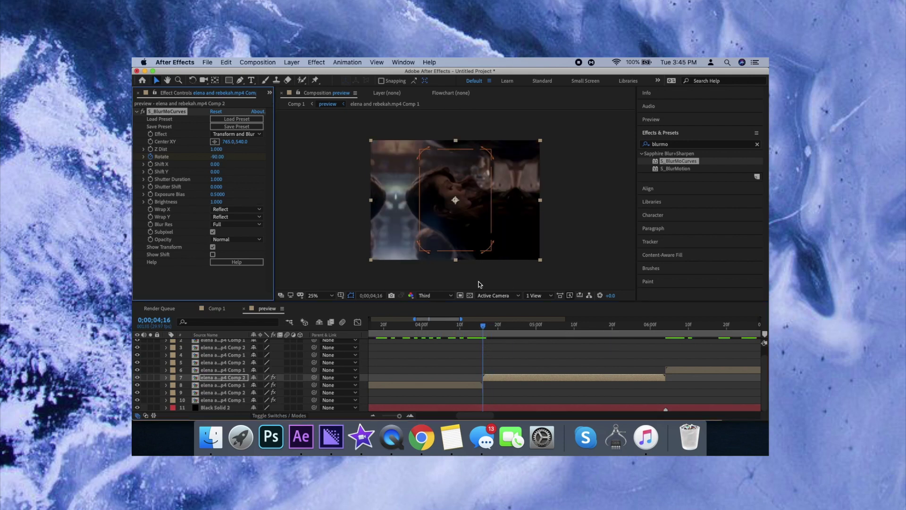
# - Try Tile for the fourth clip's Wrap X and Wrap Y, check it at 0;00;05;11, and restore both to Reflect
pyautogui.click(242, 209)
pyautogui.click(241, 226)
pyautogui.click(232, 217)
pyautogui.click(232, 235)
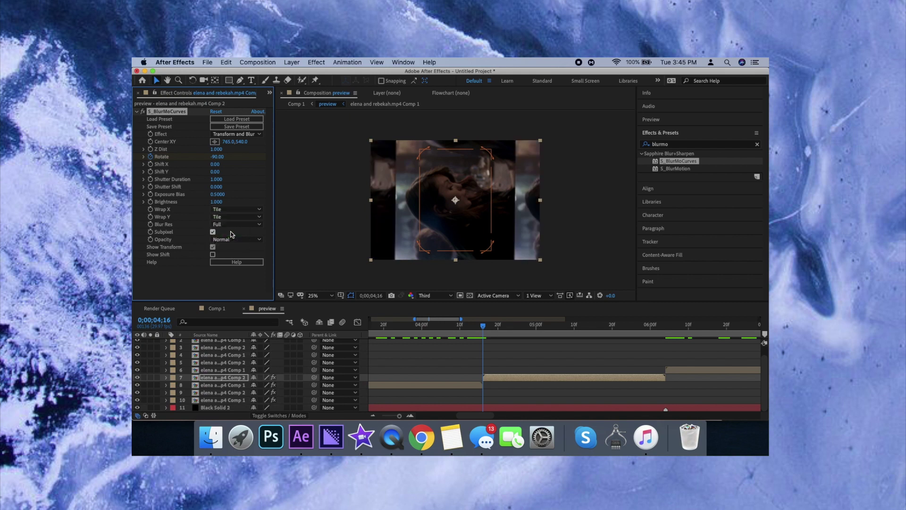
pyautogui.press('space')
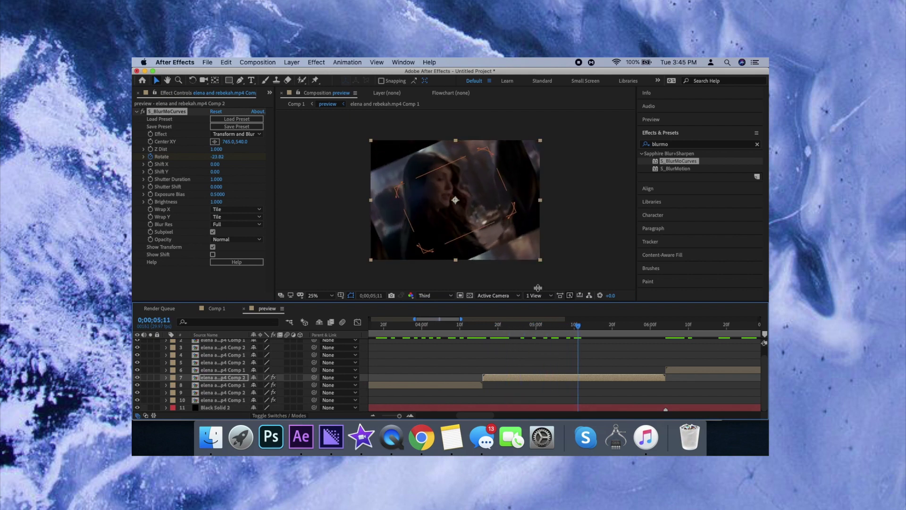
pyautogui.click(216, 209)
pyautogui.click(219, 217)
pyautogui.click(219, 217)
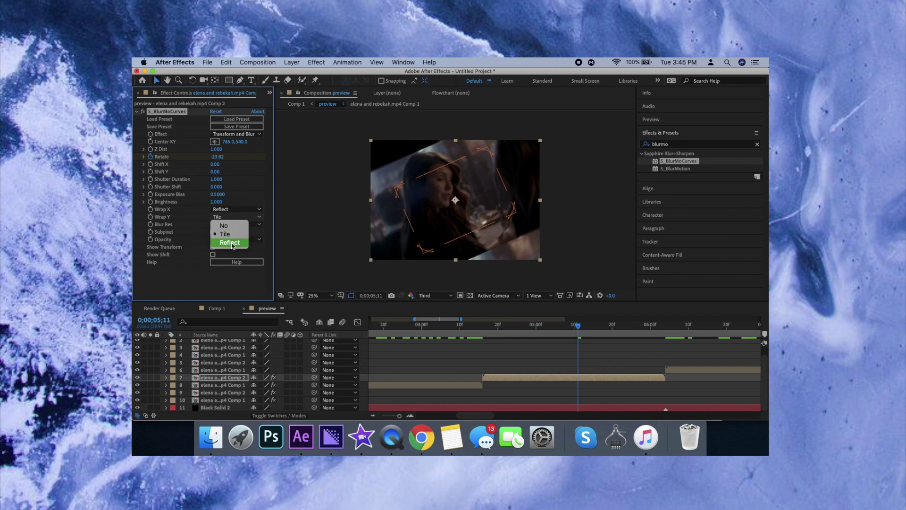
pyautogui.click(230, 243)
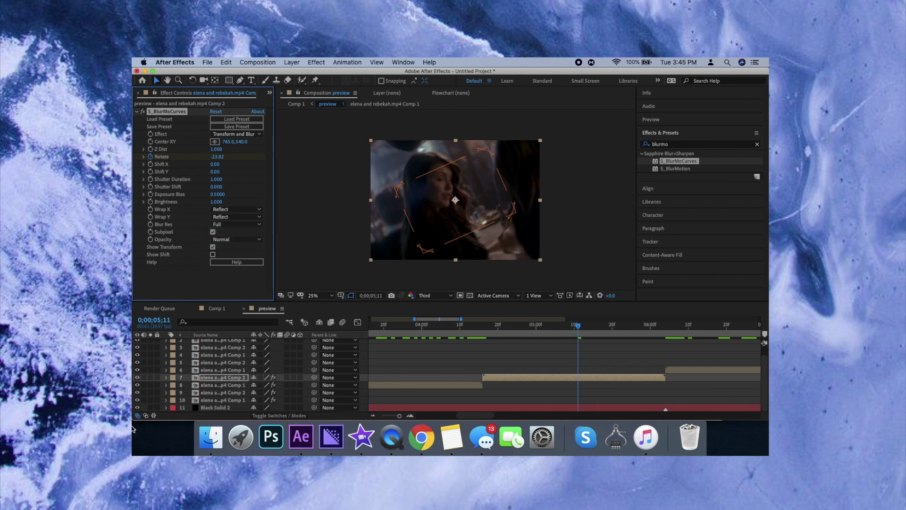
# - Reveal the fourth clip's S_BlurMoCurves properties and apply Easy Ease to both Rotate keyframes
pyautogui.click(165, 377)
pyautogui.click(174, 386)
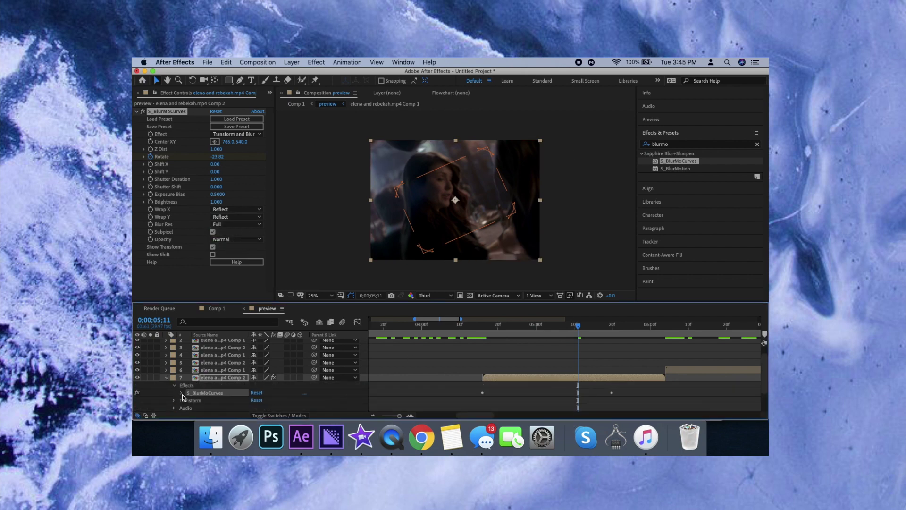
pyautogui.click(182, 393)
pyautogui.scroll(-2, 183, 397)
pyautogui.moveTo(635, 399); pyautogui.dragTo(485, 389)
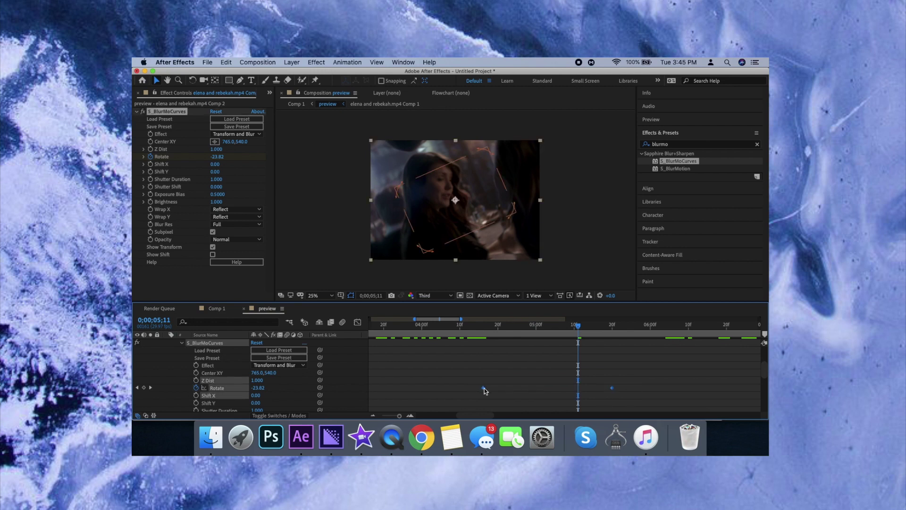
pyautogui.rightClick(484, 388)
pyautogui.moveTo(542, 412)
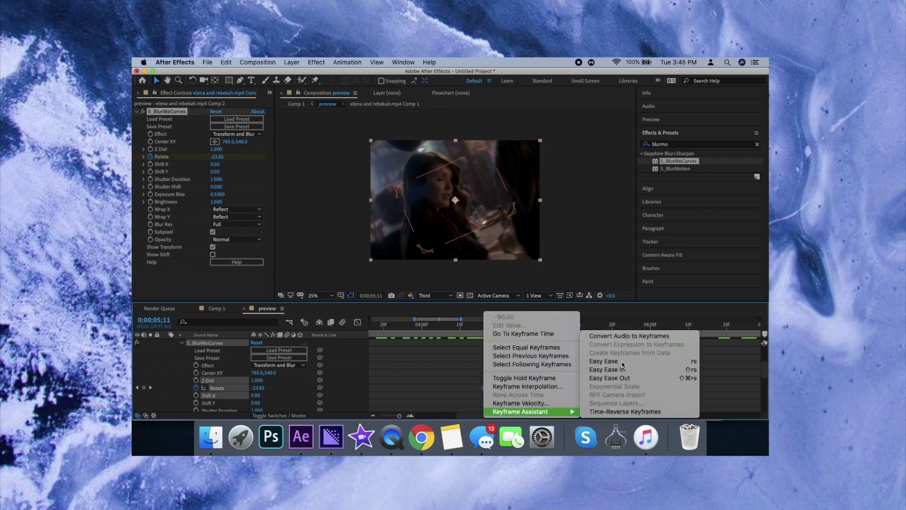
pyautogui.click(622, 361)
# - Reshape the fourth clip's Rotate curve in the graph editor to rise steeply from 0;00;04;16 and flatten out towards the last keyframe
pyautogui.moveTo(578, 344); pyautogui.dragTo(483, 363)
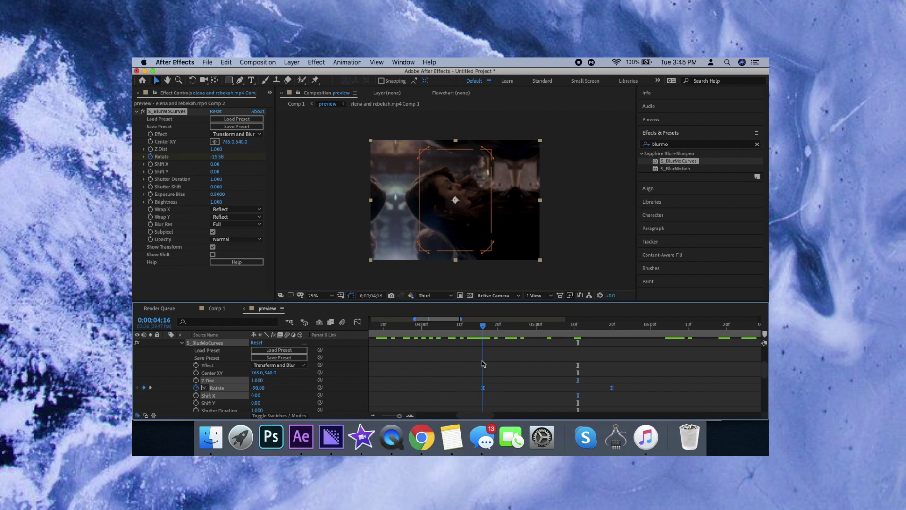
pyautogui.click(357, 322)
pyautogui.moveTo(569, 344); pyautogui.dragTo(484, 341)
pyautogui.moveTo(527, 392); pyautogui.dragTo(484, 360)
pyautogui.click(357, 322)
pyautogui.scroll(3, 149, 377)
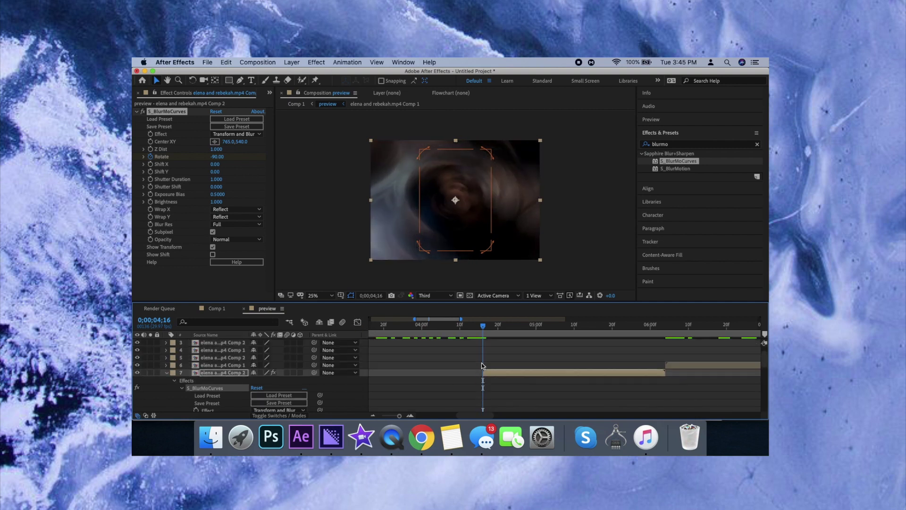
pyautogui.click(166, 373)
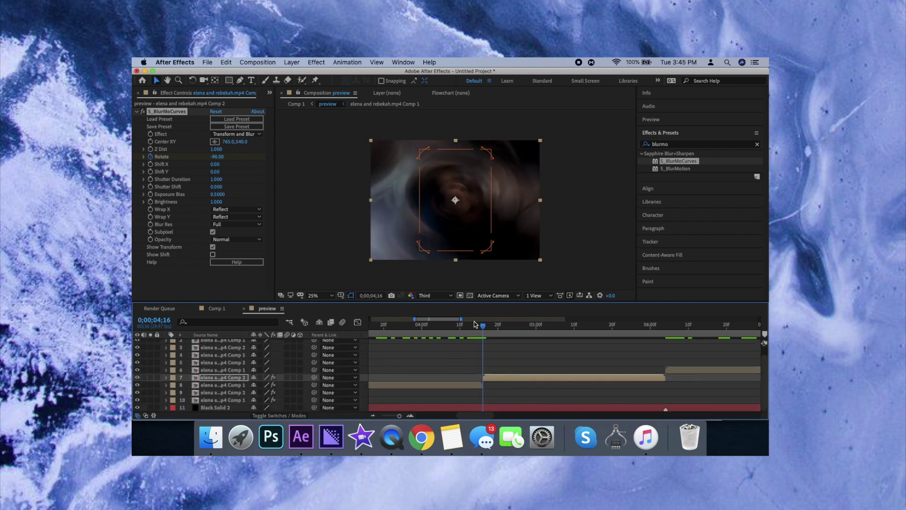
# - Examine the third clip's Rotate curve in the graph editor for comparison
pyautogui.moveTo(480, 324); pyautogui.dragTo(388, 339)
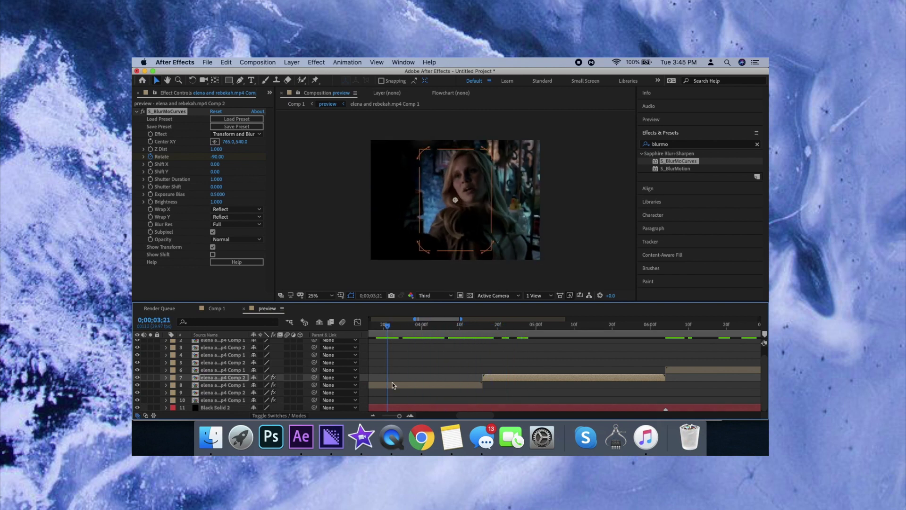
pyautogui.click(241, 385)
pyautogui.click(166, 385)
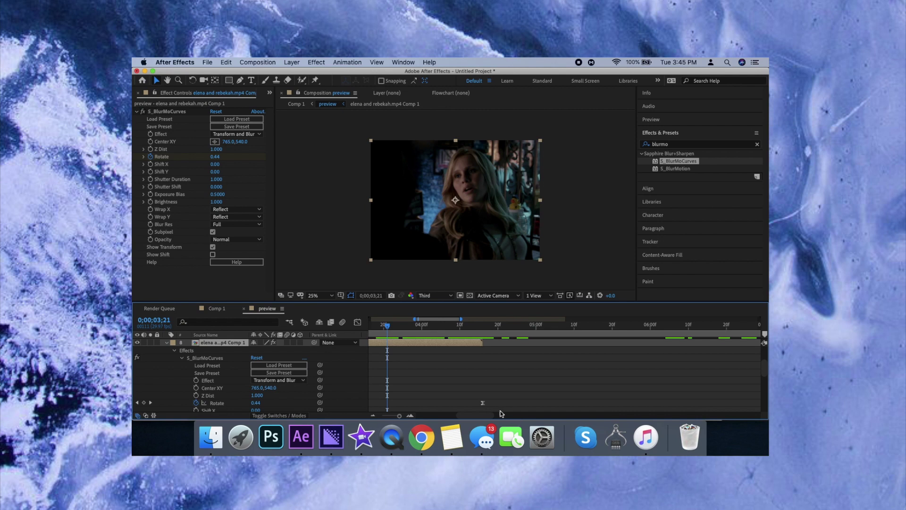
pyautogui.click(483, 403)
pyautogui.click(360, 323)
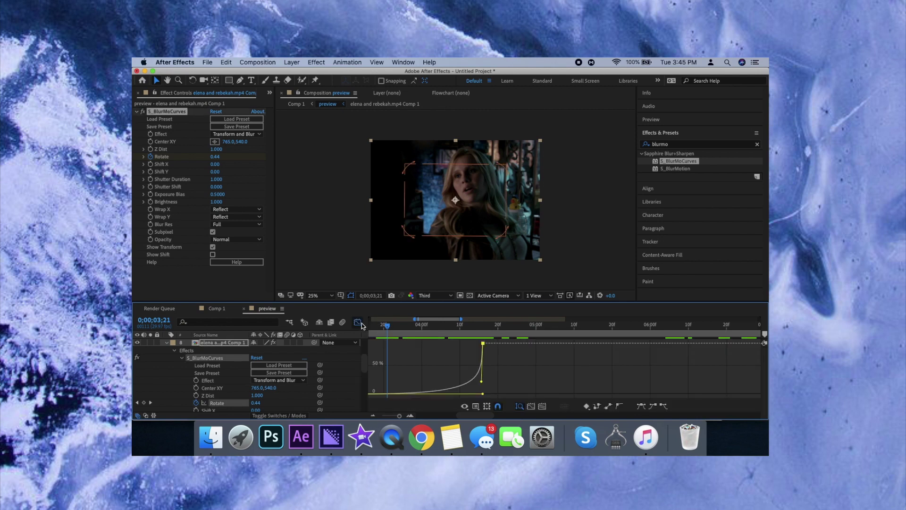
pyautogui.click(360, 323)
# - Play back the rotation transition between the third and fourth clips from 0;00;03;21
pyautogui.scroll(3, 536, 379)
pyautogui.click(701, 120)
pyautogui.click(683, 131)
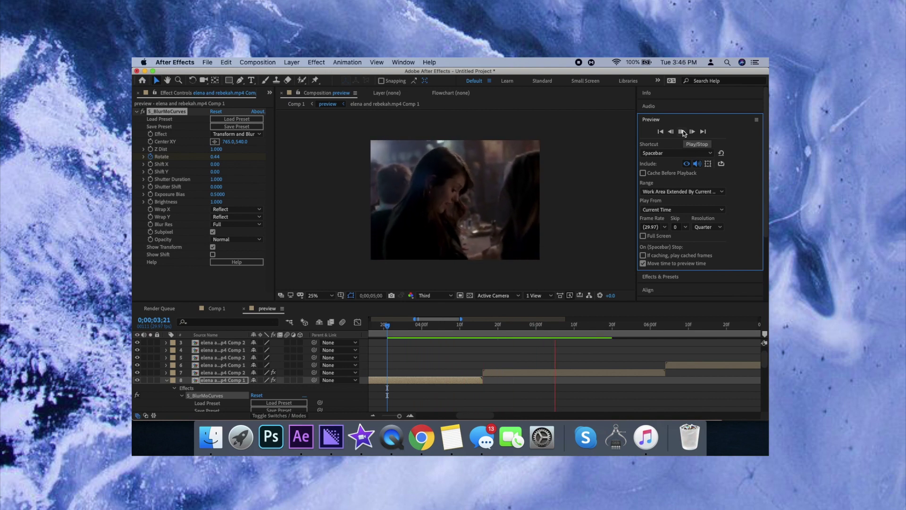
pyautogui.press('space')
pyautogui.click(167, 381)
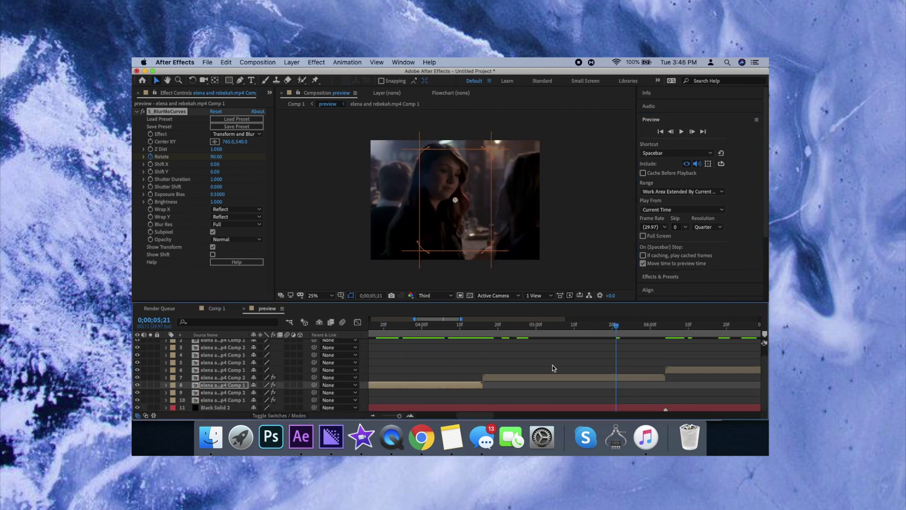
# - Apply S_BlurMoCurves to the fifth clip and set its Wrap X to Tile
pyautogui.hscroll(5, 630, 371)
pyautogui.scroll(-1, 521, 379)
pyautogui.moveTo(455, 329); pyautogui.dragTo(590, 365)
pyautogui.click(588, 371)
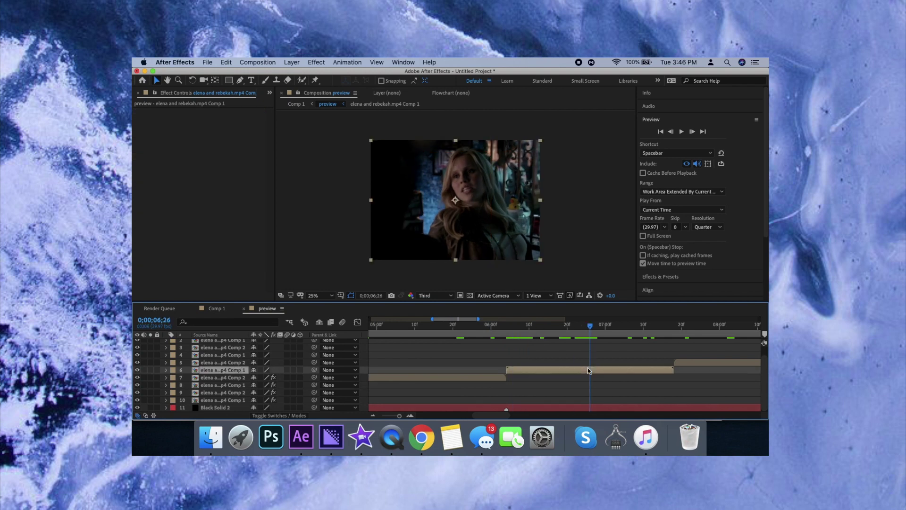
pyautogui.click(680, 276)
pyautogui.moveTo(681, 161); pyautogui.dragTo(601, 368)
pyautogui.click(214, 211)
pyautogui.click(214, 211)
pyautogui.click(215, 210)
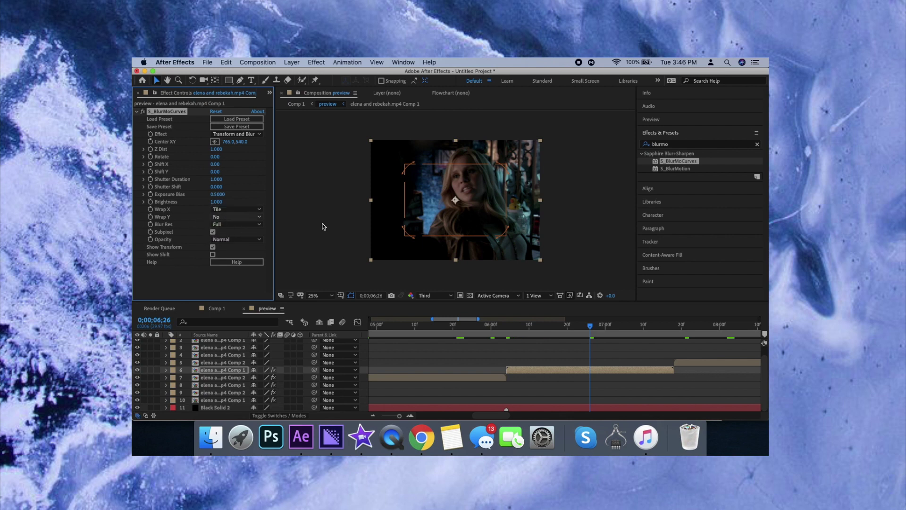
# - On the fifth clip, keyframe Shift X at 0;00;06;14 and set it to 400 at the clip's end, 0;00;07;18
pyautogui.moveTo(590, 326); pyautogui.dragTo(544, 327)
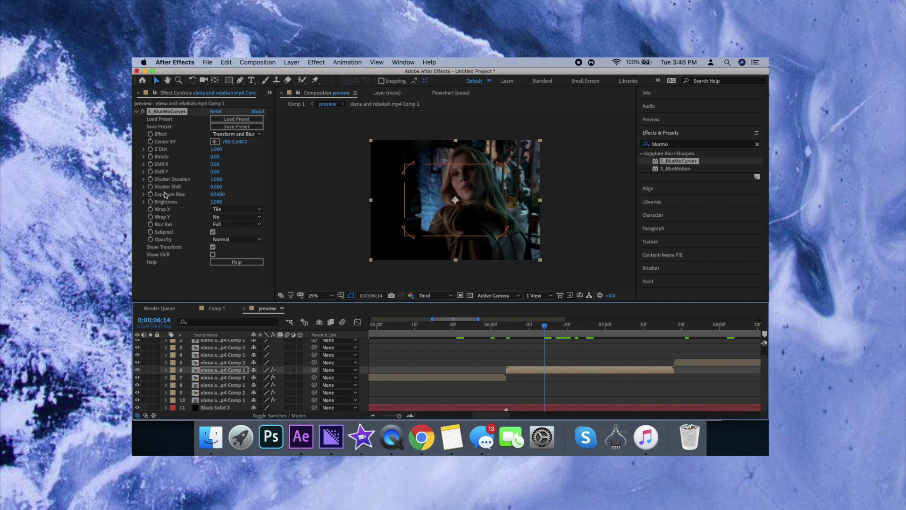
pyautogui.click(151, 165)
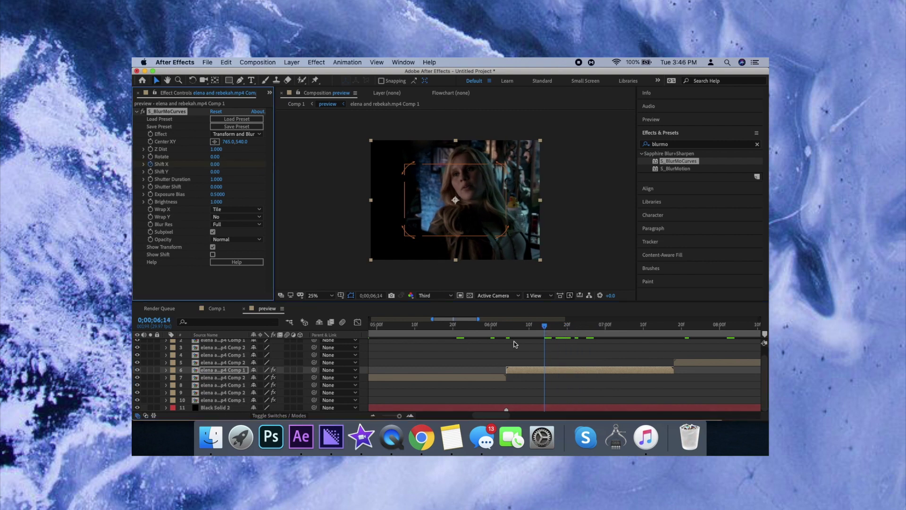
pyautogui.moveTo(547, 327); pyautogui.dragTo(673, 367)
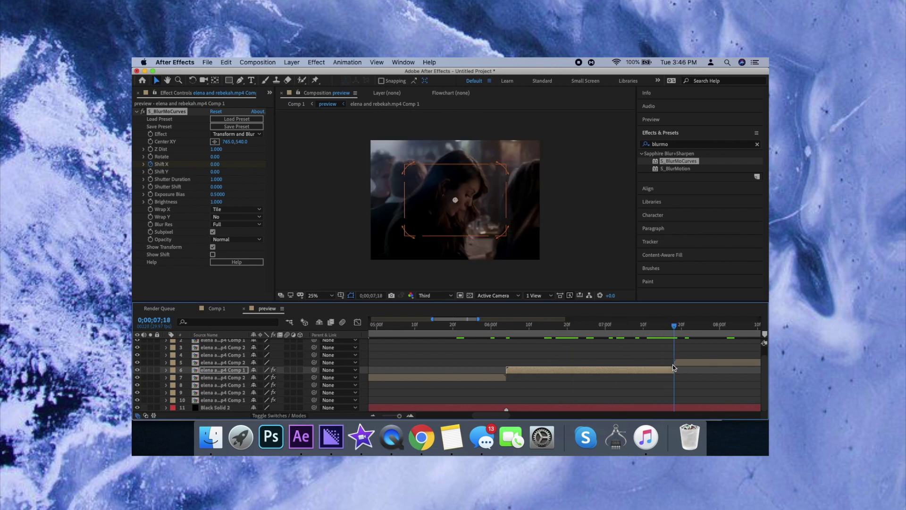
pyautogui.moveTo(214, 165); pyautogui.dragTo(231, 164)
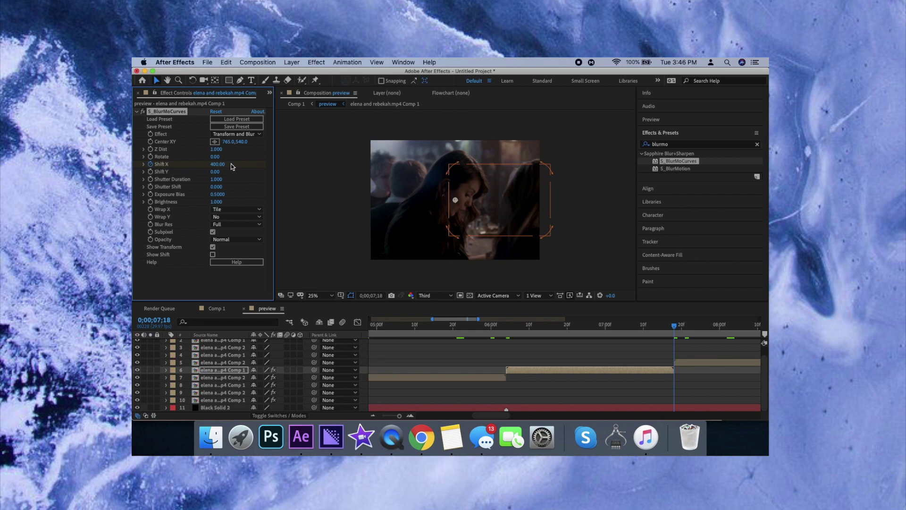
# - Reveal the fifth clip's S_BlurMoCurves properties and apply Easy Ease to both Shift X keyframes
pyautogui.click(166, 370)
pyautogui.click(175, 378)
pyautogui.click(180, 385)
pyautogui.moveTo(694, 406); pyautogui.dragTo(545, 394)
pyautogui.rightClick(544, 394)
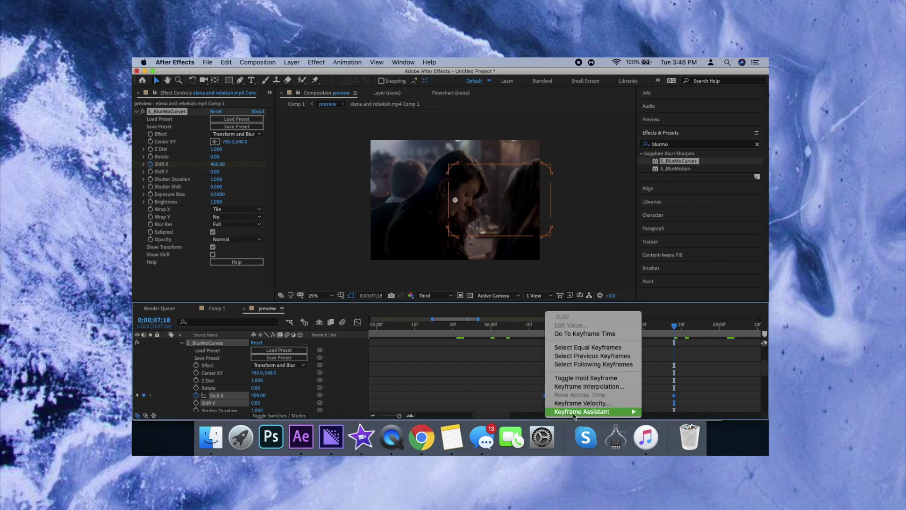
pyautogui.moveTo(574, 416)
pyautogui.click(660, 362)
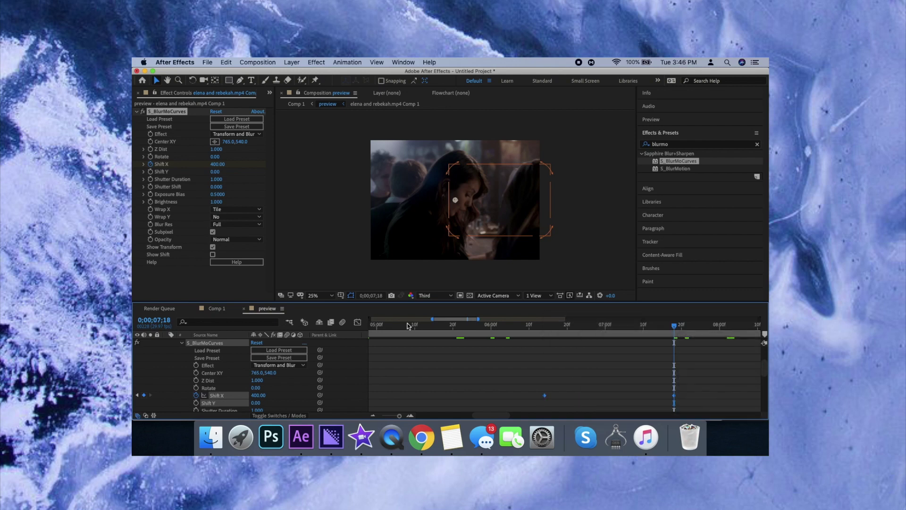
# - Reshape the fifth clip's Shift X curve to start flat and rise steeply at 0;00;07;18, checking the blur at 0;00;07;17
pyautogui.click(358, 322)
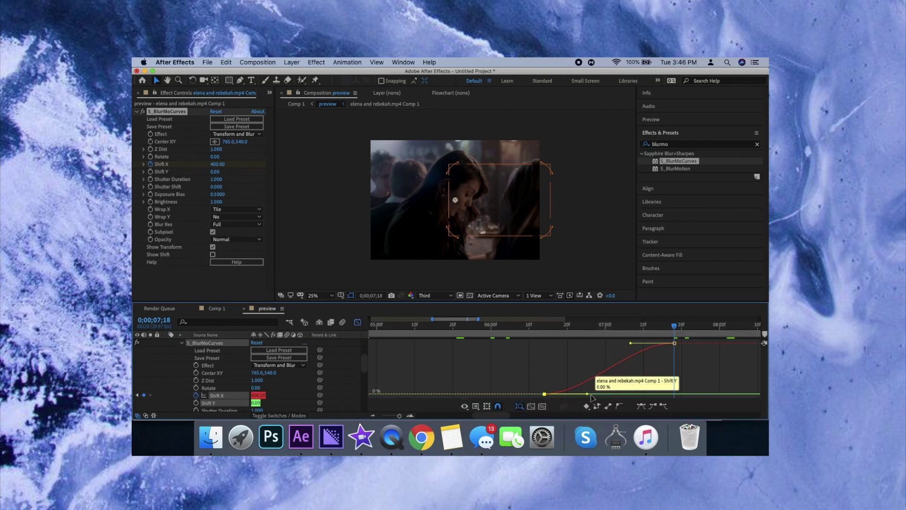
pyautogui.moveTo(590, 395); pyautogui.dragTo(691, 396)
pyautogui.moveTo(631, 345); pyautogui.dragTo(689, 381)
pyautogui.moveTo(674, 329); pyautogui.dragTo(653, 333)
pyautogui.moveTo(666, 336); pyautogui.dragTo(670, 336)
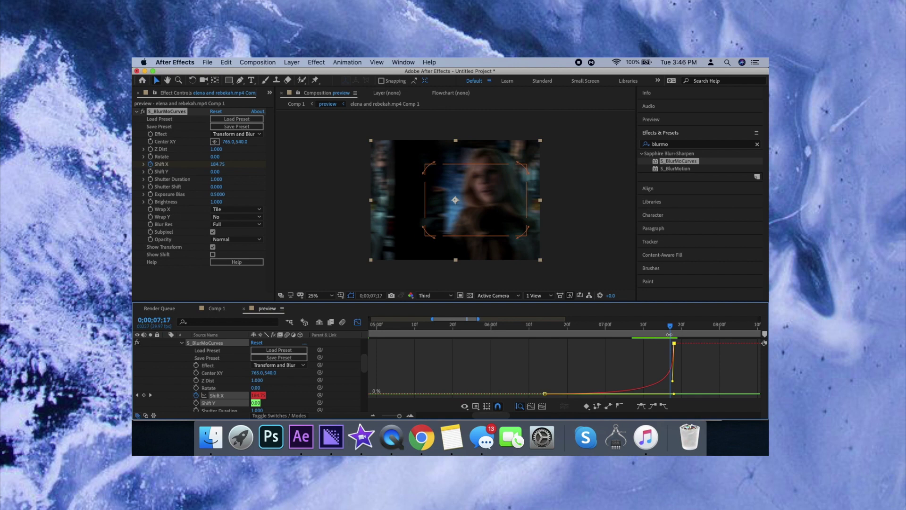
# - Try Reflect for the fifth clip's Wrap X and return it to Tile
pyautogui.click(235, 209)
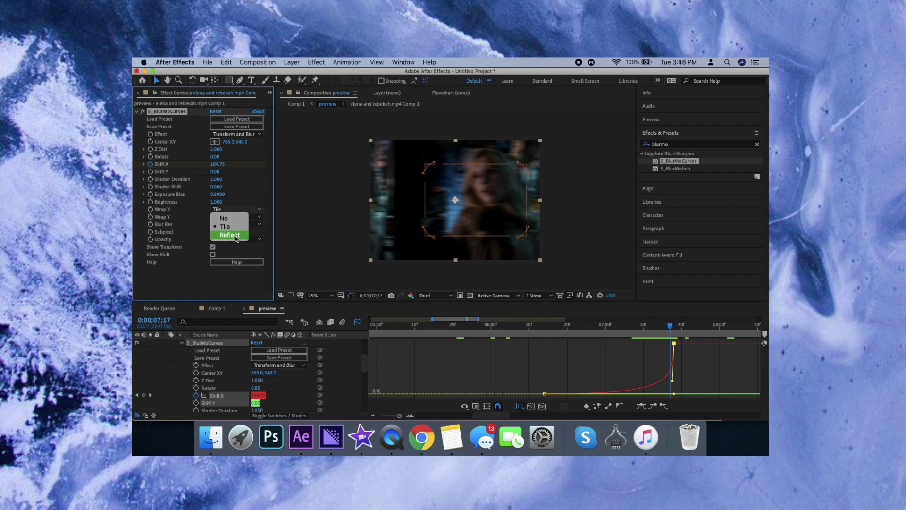
pyautogui.click(230, 235)
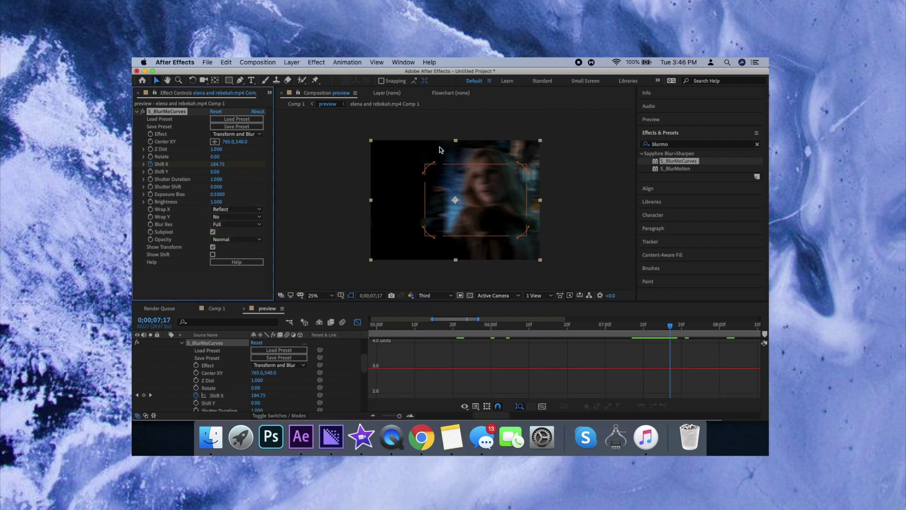
pyautogui.click(232, 209)
pyautogui.click(230, 227)
# - Leave the graph editor and check the fifth clip's shift blur between 0;00;07;12 and 0;00;07;18
pyautogui.click(357, 322)
pyautogui.hscroll(5, 633, 350)
pyautogui.moveTo(544, 326); pyautogui.dragTo(527, 342)
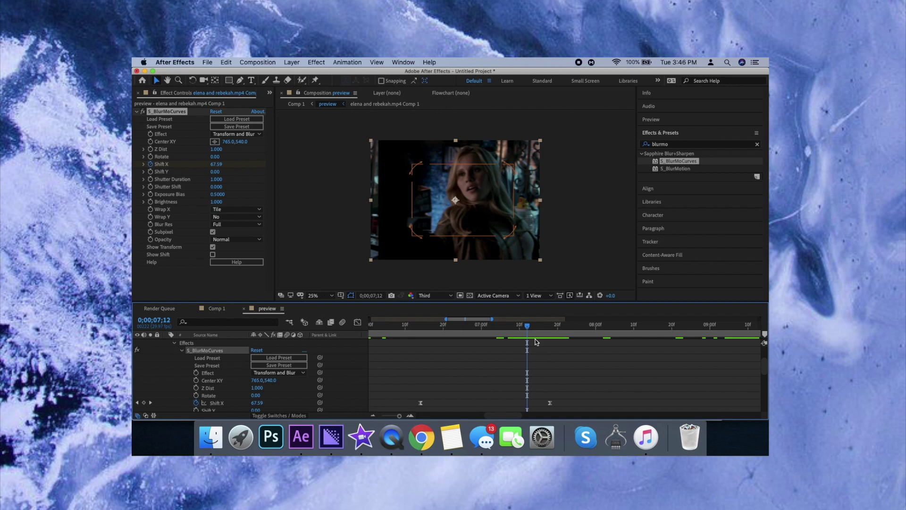
pyautogui.moveTo(537, 332); pyautogui.dragTo(550, 332)
pyautogui.scroll(3, 552, 341)
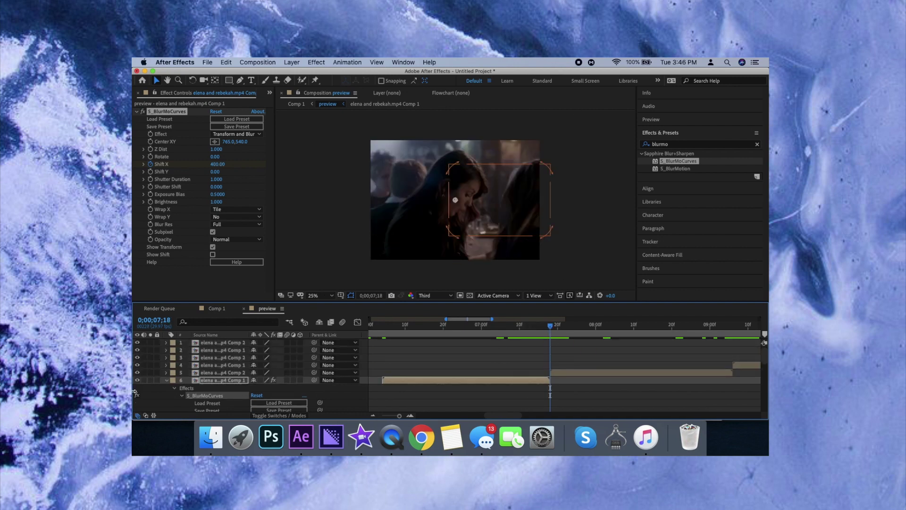
# - Apply S_BlurMoCurves to the sixth clip and set its Wrap X to Tile
pyautogui.click(167, 380)
pyautogui.click(222, 372)
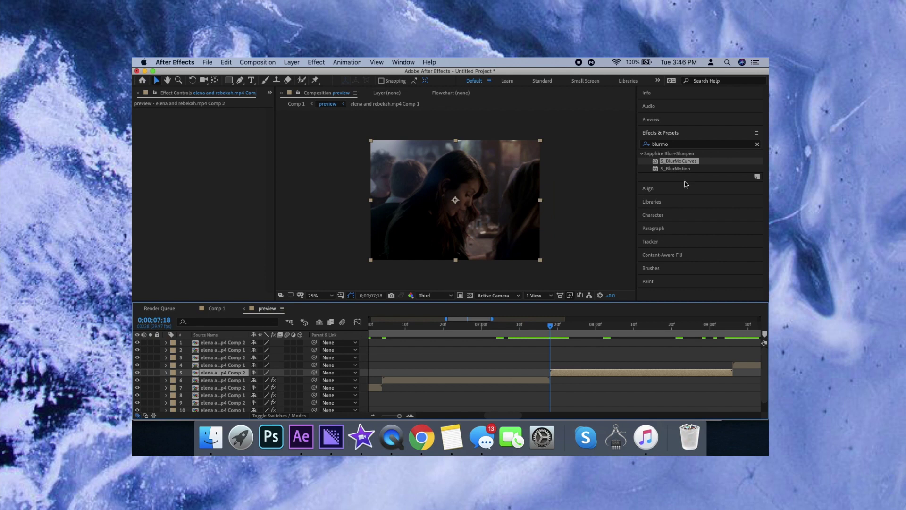
pyautogui.doubleClick(697, 159)
pyautogui.click(234, 218)
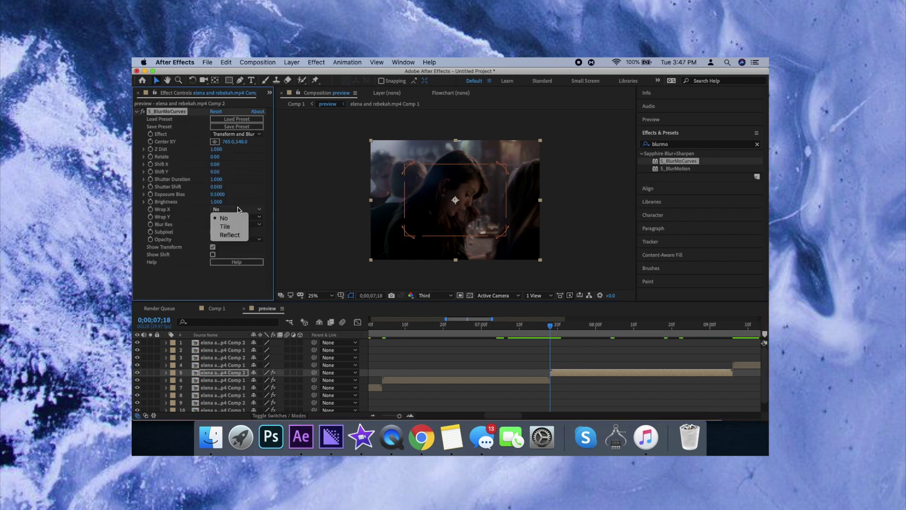
pyautogui.click(232, 227)
# - Keyframe the sixth clip's Shift X at 0 at 0;00;08;22 and at -750 at 0;00;07;18
pyautogui.moveTo(551, 324); pyautogui.dragTo(679, 361)
pyautogui.click(153, 165)
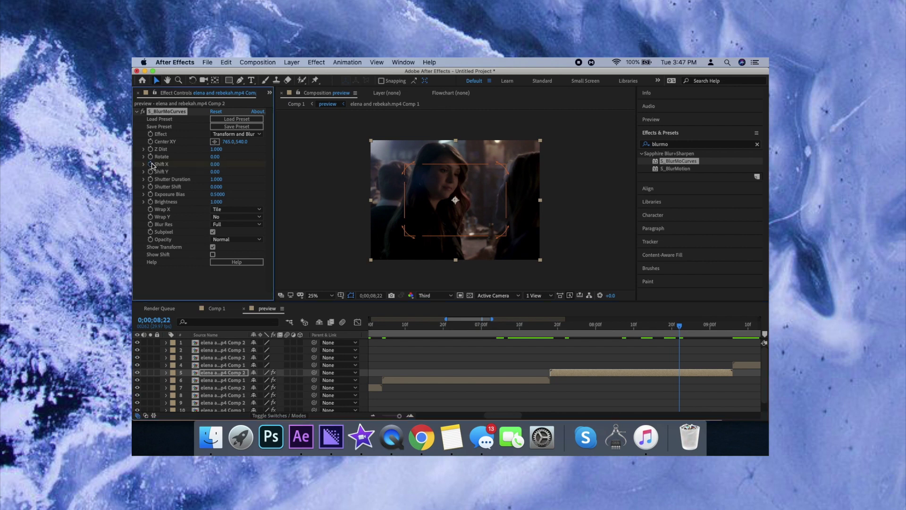
pyautogui.moveTo(679, 326); pyautogui.dragTo(550, 365)
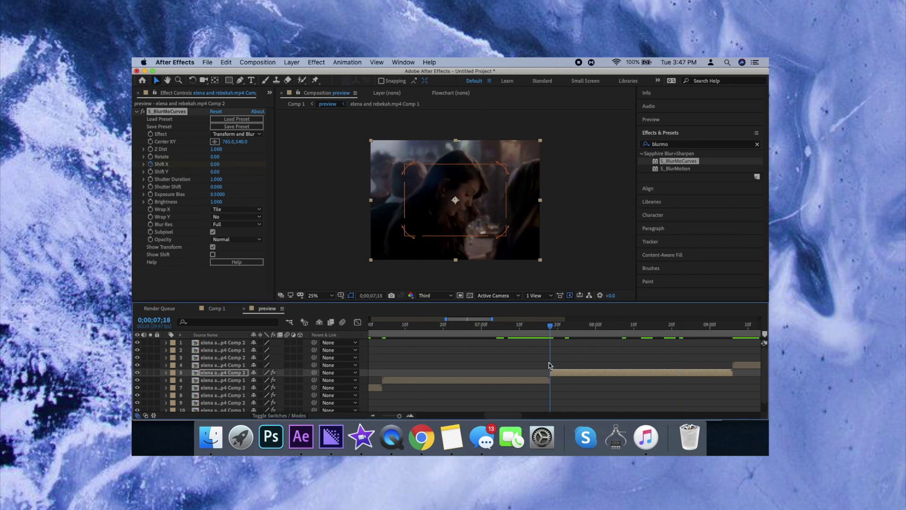
pyautogui.moveTo(216, 164); pyautogui.dragTo(188, 167)
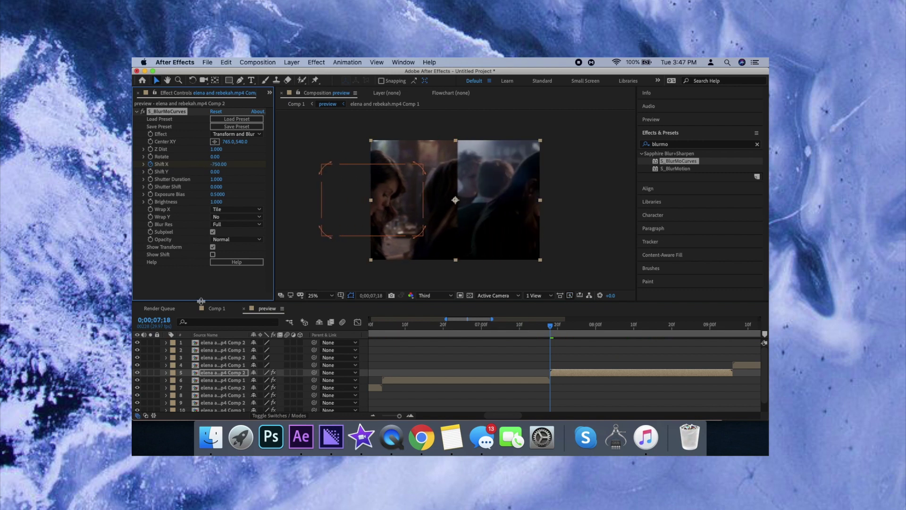
# - Reveal the sixth clip's S_BlurMoCurves properties and apply Easy Ease to both Shift X keyframes
pyautogui.click(165, 373)
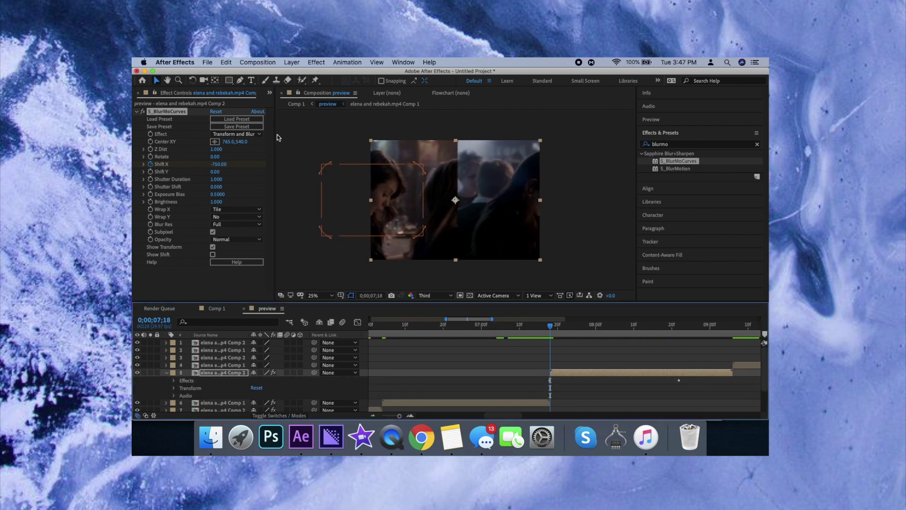
pyautogui.click(174, 381)
pyautogui.click(181, 388)
pyautogui.scroll(-2, 184, 393)
pyautogui.moveTo(715, 405); pyautogui.dragTo(547, 392)
pyautogui.rightClick(551, 397)
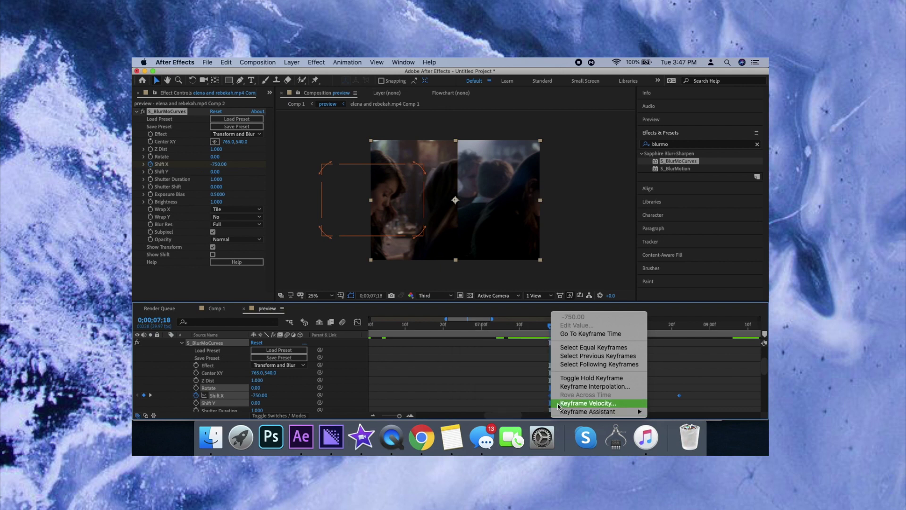
pyautogui.moveTo(637, 411)
pyautogui.click(454, 361)
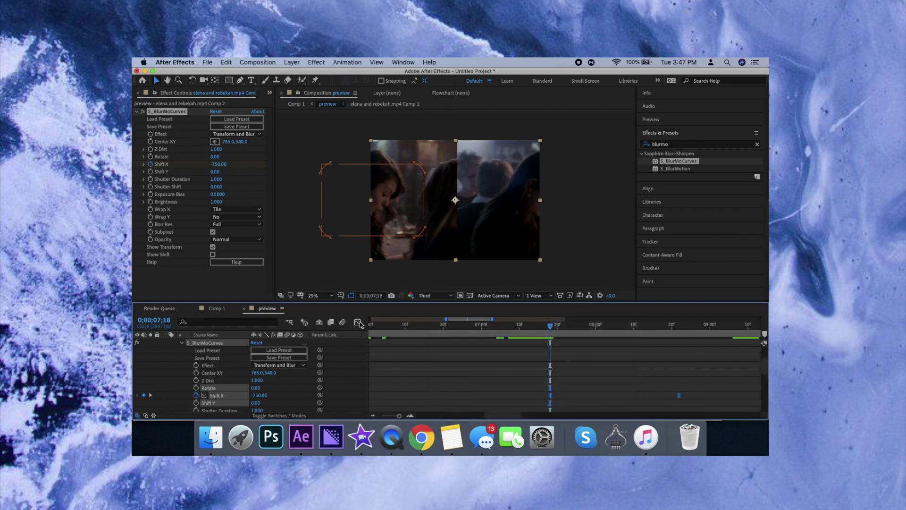
# - Reshape the sixth clip's Shift X curve to rise steeply from 0;00;07;18 and flatten towards 0;00;08;22
pyautogui.hotkey('shift', 'F3')
pyautogui.moveTo(661, 347)
pyautogui.moveTo(636, 343); pyautogui.dragTo(553, 344)
pyautogui.moveTo(592, 393); pyautogui.dragTo(538, 366)
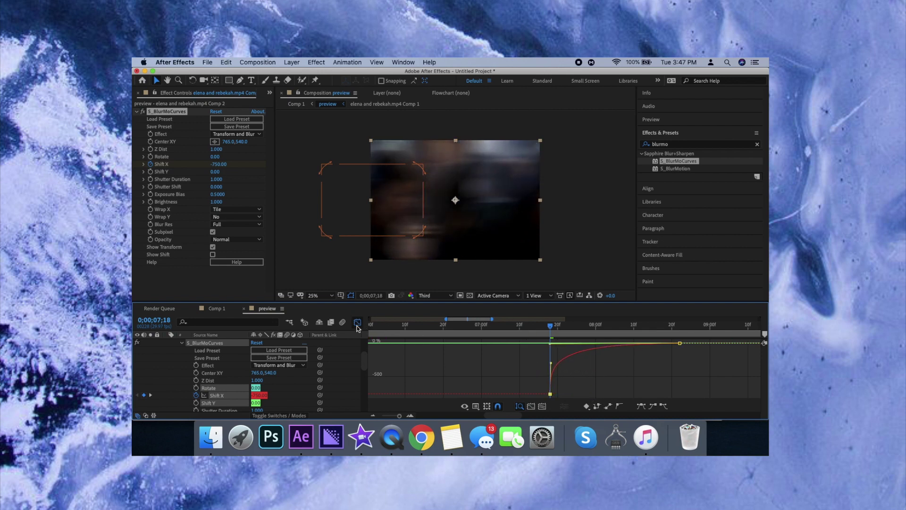
# - Leave the graph editor and preview the horizontal slide between the fifth and sixth clips
pyautogui.hotkey('shift', 'F3')
pyautogui.press('space')
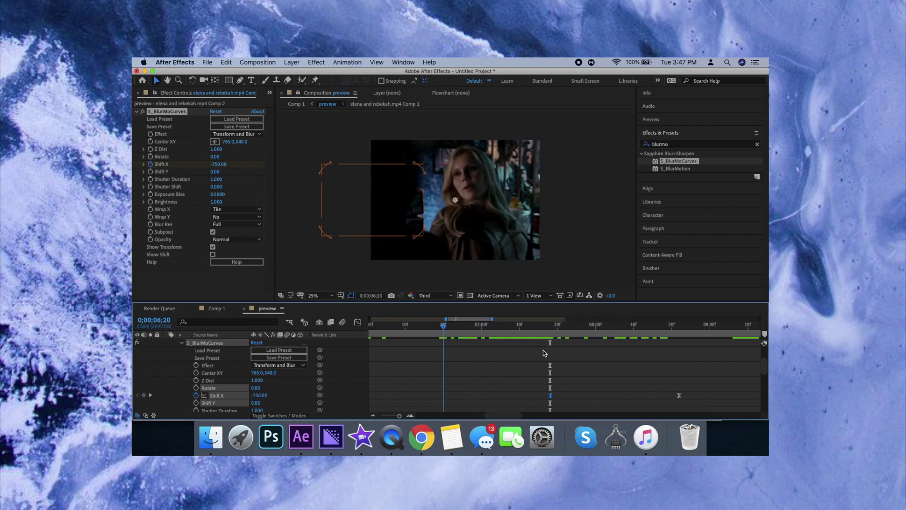
pyautogui.press('space')
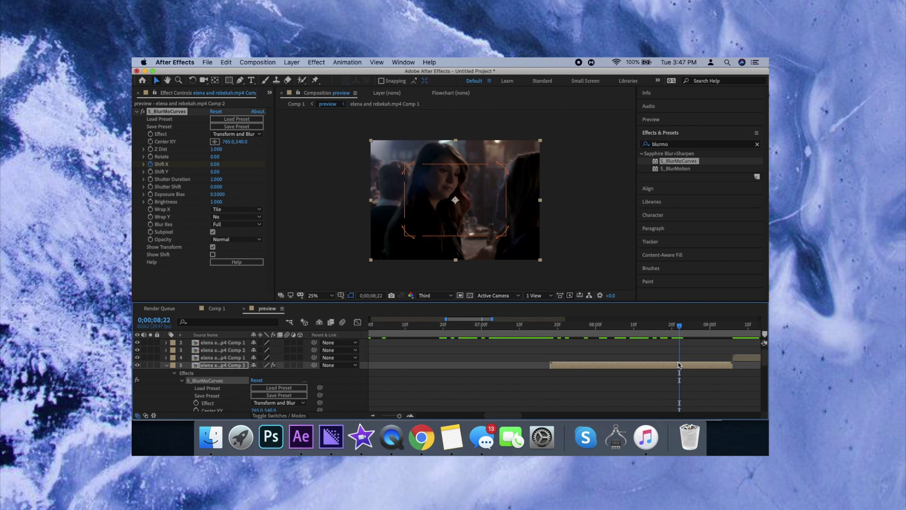
# - Apply S_BlurMoCurves to the seventh clip with the playhead at 0;00;09;17 and set Wrap Y to Tile
pyautogui.click(167, 366)
pyautogui.hscroll(5, 641, 395)
pyautogui.moveTo(406, 324); pyautogui.dragTo(508, 357)
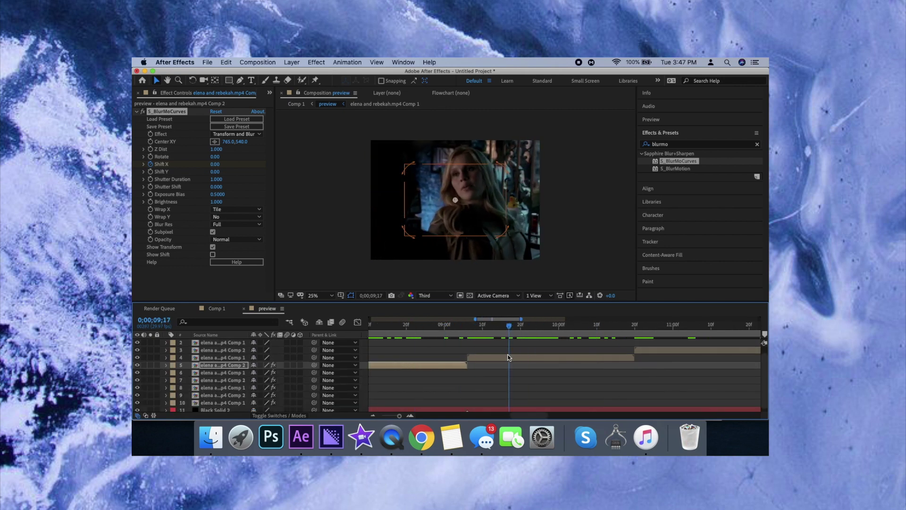
pyautogui.click(508, 357)
pyautogui.moveTo(694, 161); pyautogui.dragTo(509, 358)
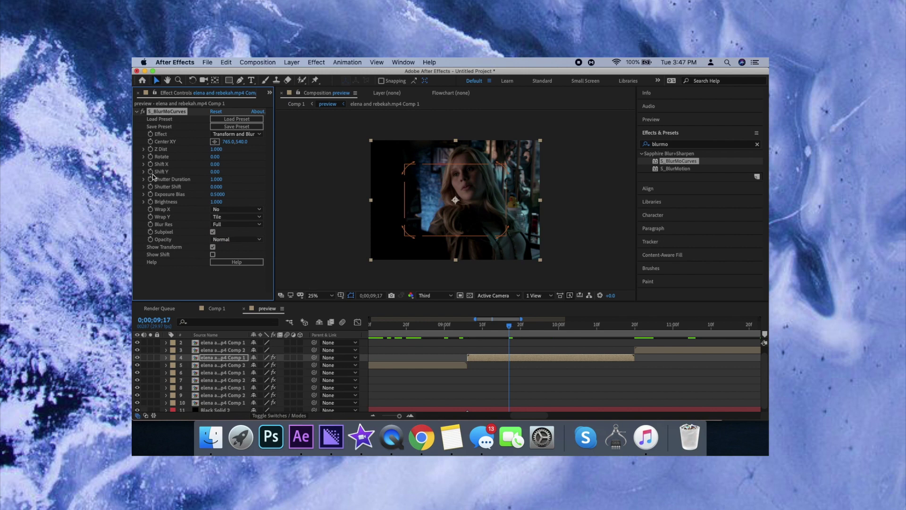
# - Keyframe the seventh clip's Shift Y from 0 at 0;00;09;17 to 310 at 0;00;10;20
pyautogui.moveTo(511, 337); pyautogui.dragTo(634, 356)
pyautogui.moveTo(214, 171); pyautogui.dragTo(231, 174)
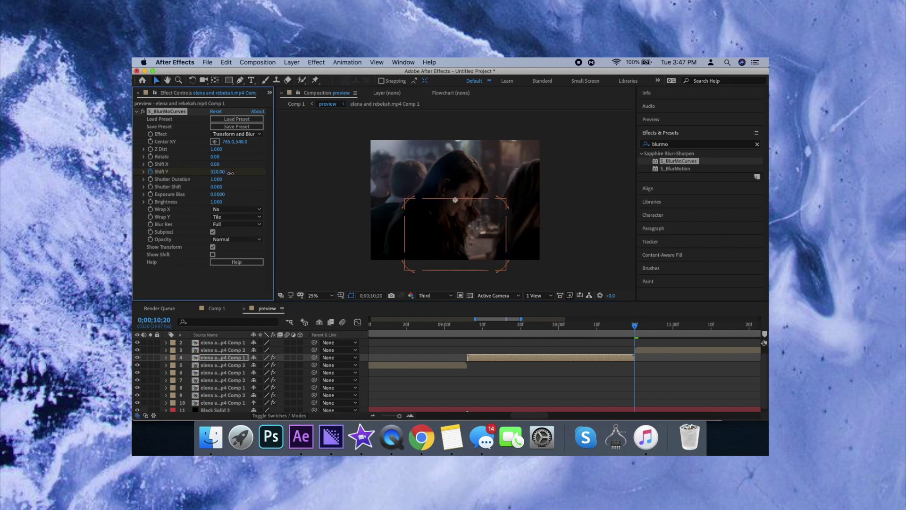
# - Reveal the seventh clip's S_BlurMoCurves properties and apply Easy Ease to both Shift Y keyframes
pyautogui.click(166, 357)
pyautogui.click(174, 365)
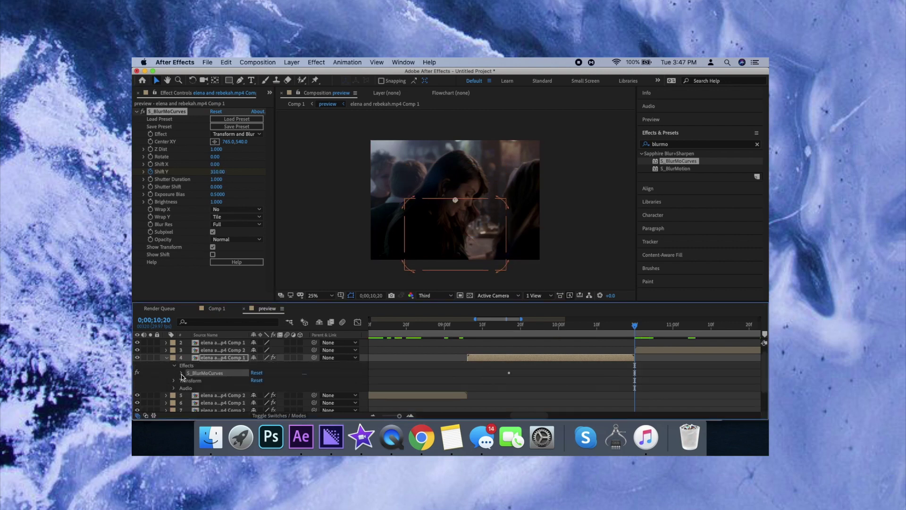
pyautogui.click(182, 374)
pyautogui.scroll(-2, 571, 364)
pyautogui.moveTo(641, 406); pyautogui.dragTo(495, 400)
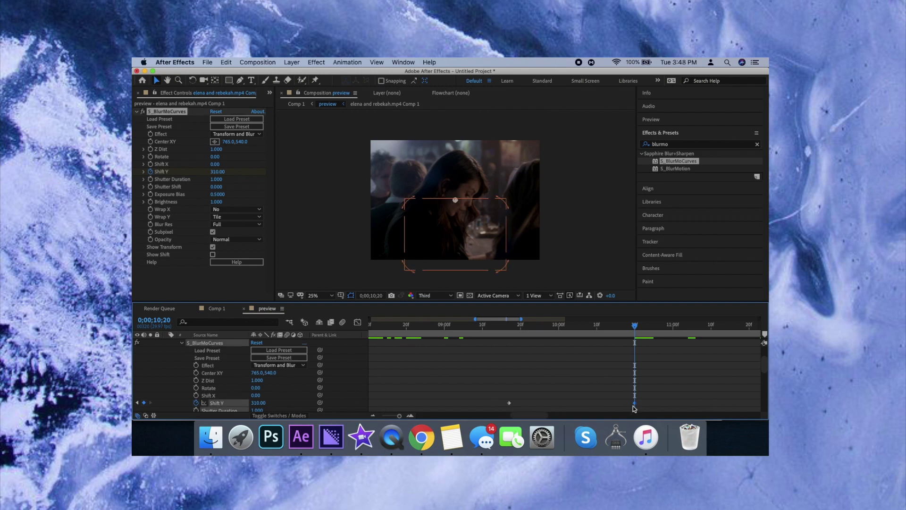
pyautogui.moveTo(656, 409); pyautogui.dragTo(499, 392)
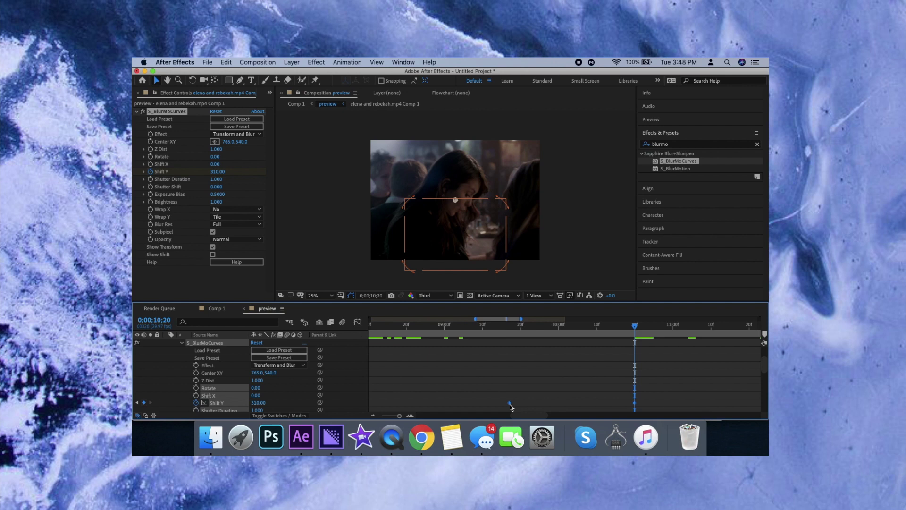
pyautogui.rightClick(510, 405)
pyautogui.moveTo(546, 413)
pyautogui.click(631, 361)
# - Reshape the seventh clip's Shift Y curve to start flat and rise steeply at 0;00;10;20, and collapse the layer
pyautogui.click(357, 321)
pyautogui.moveTo(509, 393); pyautogui.dragTo(549, 398)
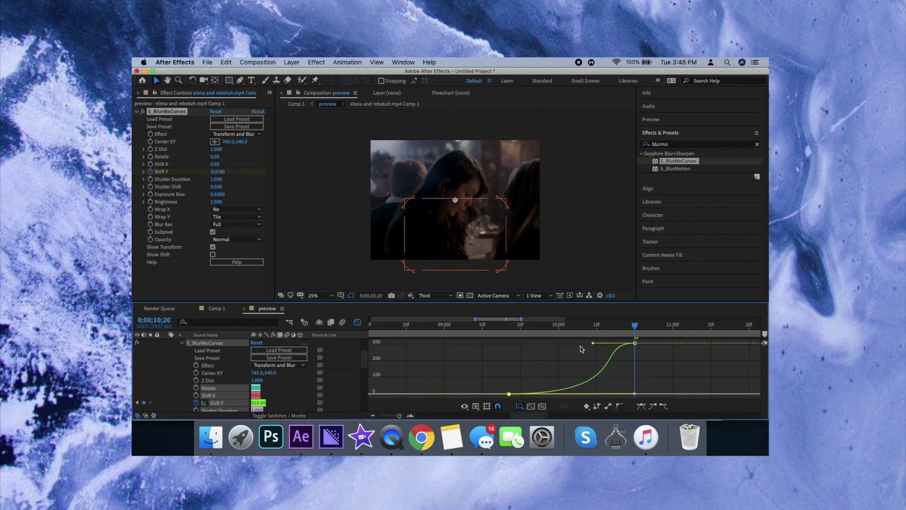
pyautogui.moveTo(593, 343); pyautogui.dragTo(656, 384)
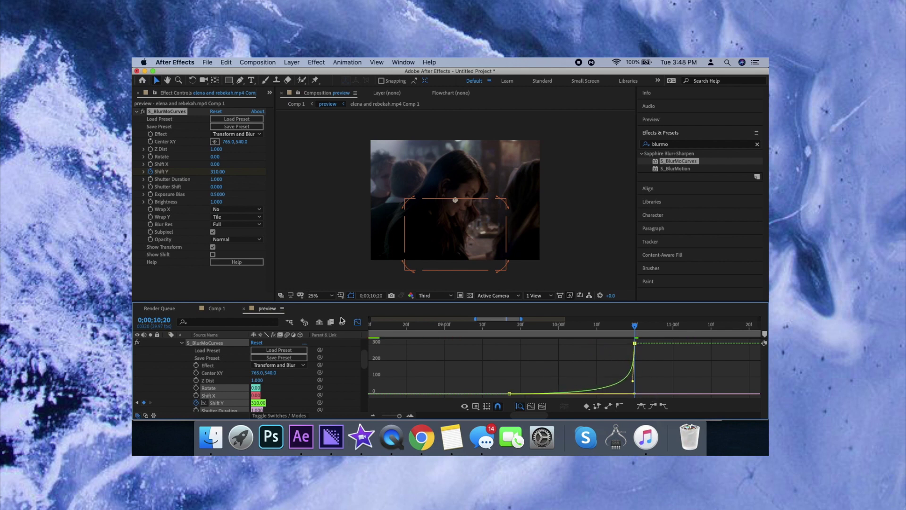
pyautogui.click(358, 322)
pyautogui.scroll(5, 134, 345)
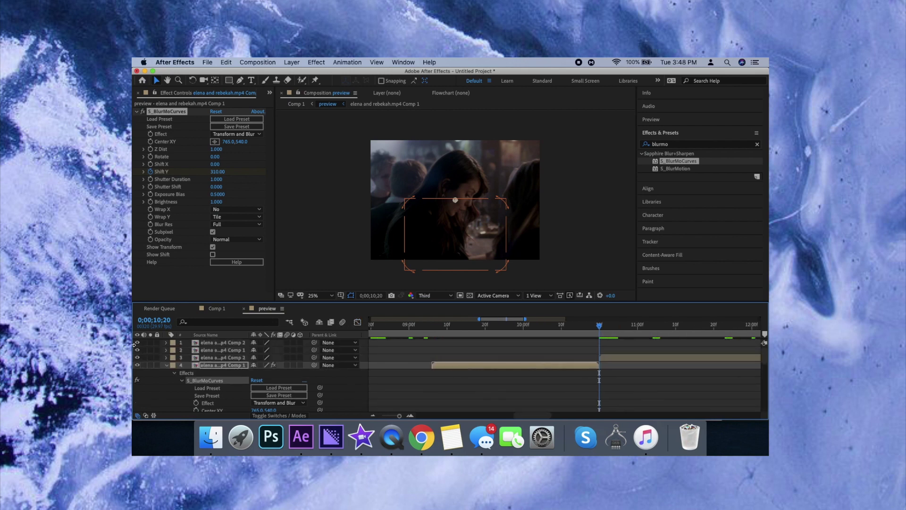
pyautogui.click(165, 365)
# - Apply S_BlurMoCurves to the eighth clip with the playhead at 0;00;11;23
pyautogui.hscroll(5, 542, 358)
pyautogui.moveTo(442, 327); pyautogui.dragTo(566, 326)
pyautogui.click(568, 357)
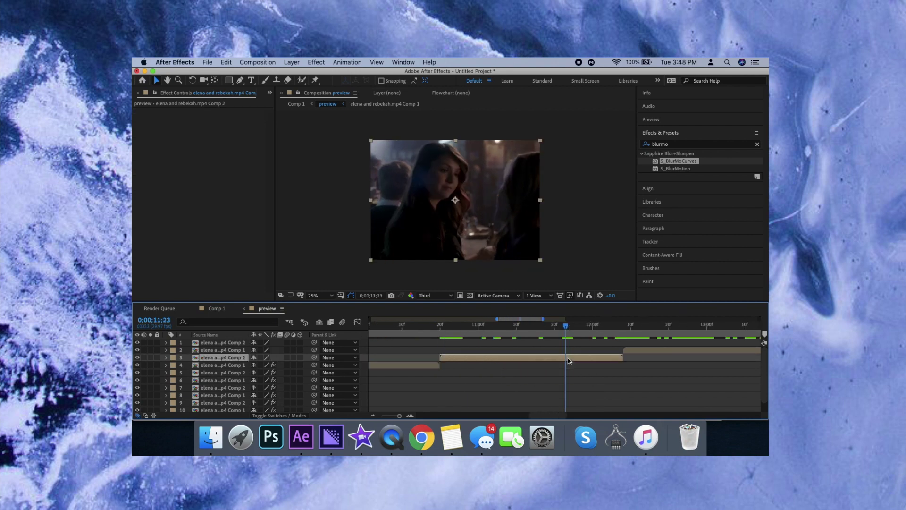
pyautogui.doubleClick(696, 160)
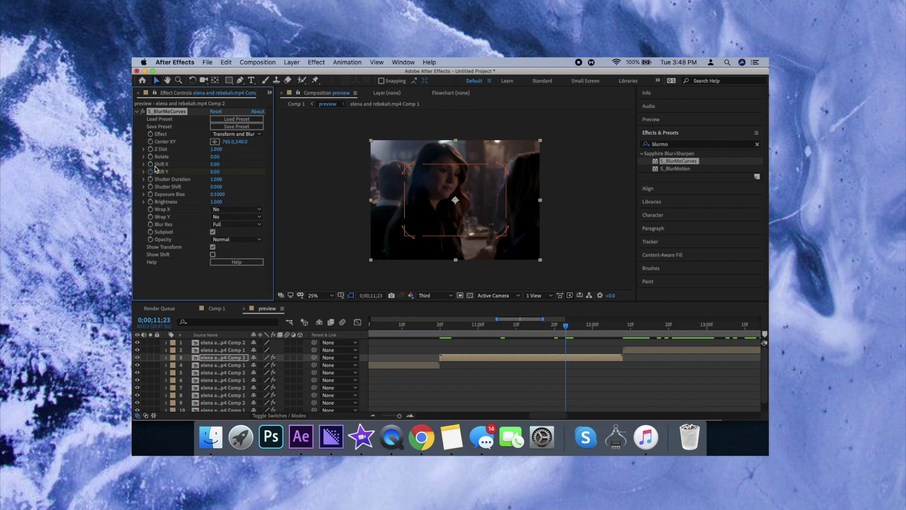
# - Set the eighth clip's Wrap Y to Tile and keyframe Shift Y from -690 at 0;00;10;20 to 0 at 0;00;11;23
pyautogui.moveTo(566, 327); pyautogui.dragTo(440, 346)
pyautogui.click(236, 216)
pyautogui.click(236, 234)
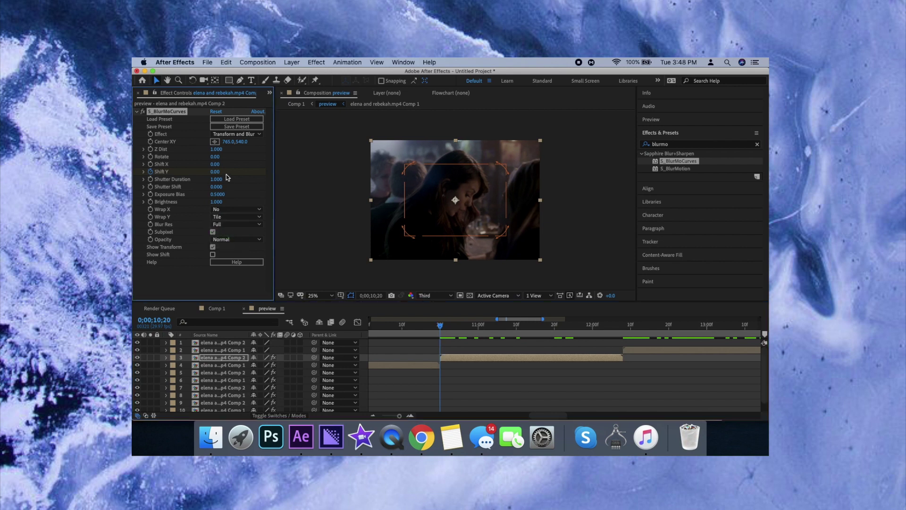
pyautogui.moveTo(215, 171); pyautogui.dragTo(186, 170)
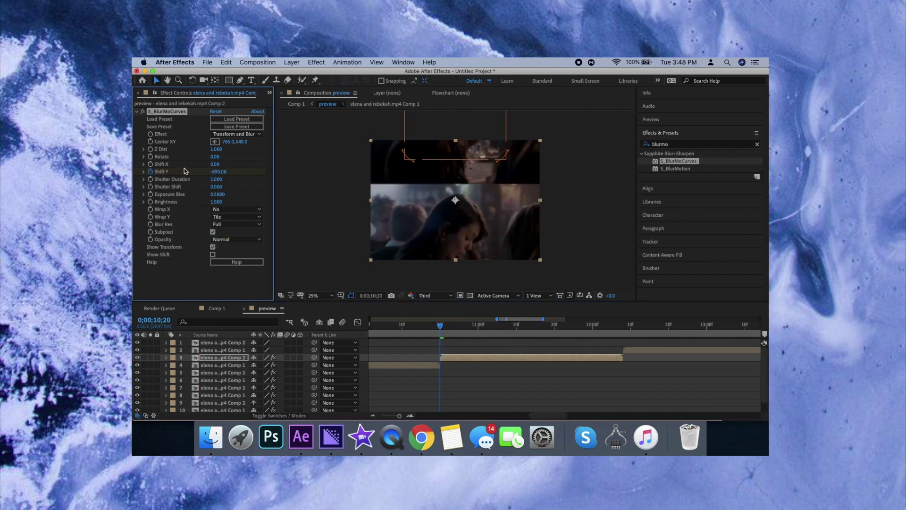
# - Reveal the eighth clip's S_BlurMoCurves properties and apply Easy Ease to both Shift Y keyframes
pyautogui.click(166, 358)
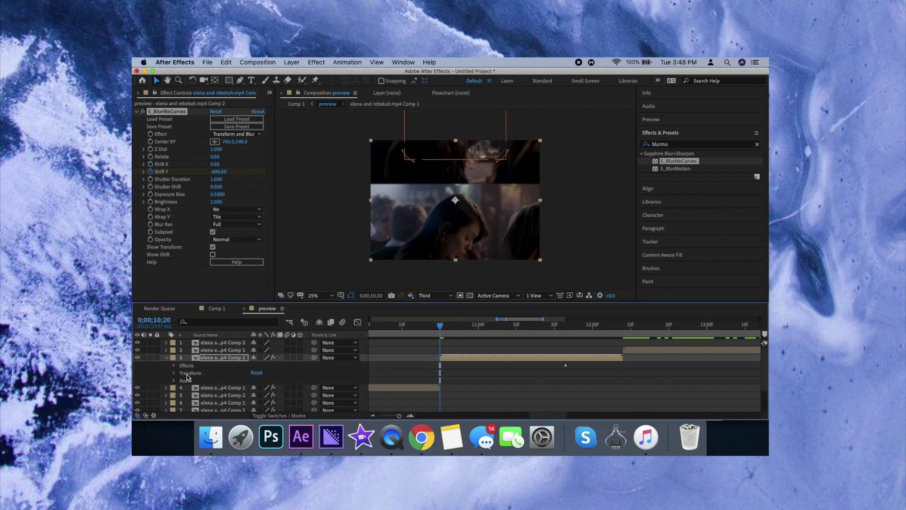
pyautogui.click(174, 365)
pyautogui.click(182, 373)
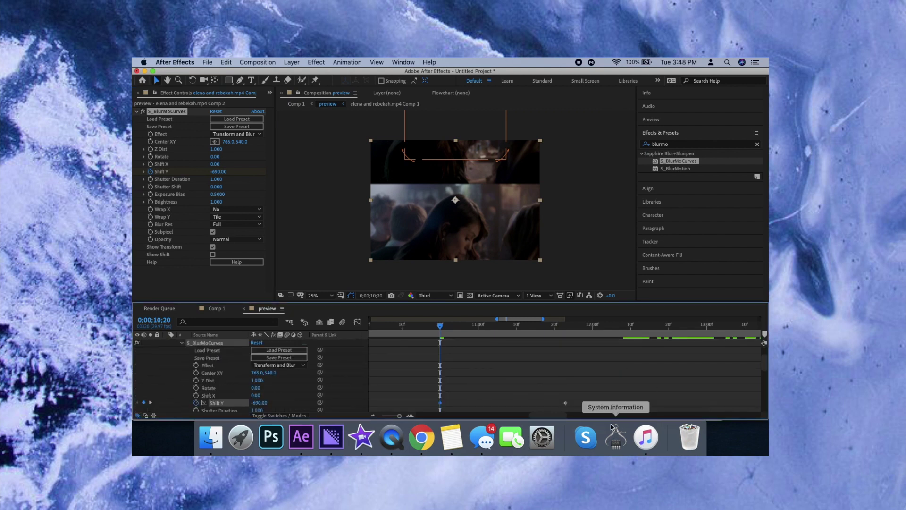
pyautogui.click(565, 403)
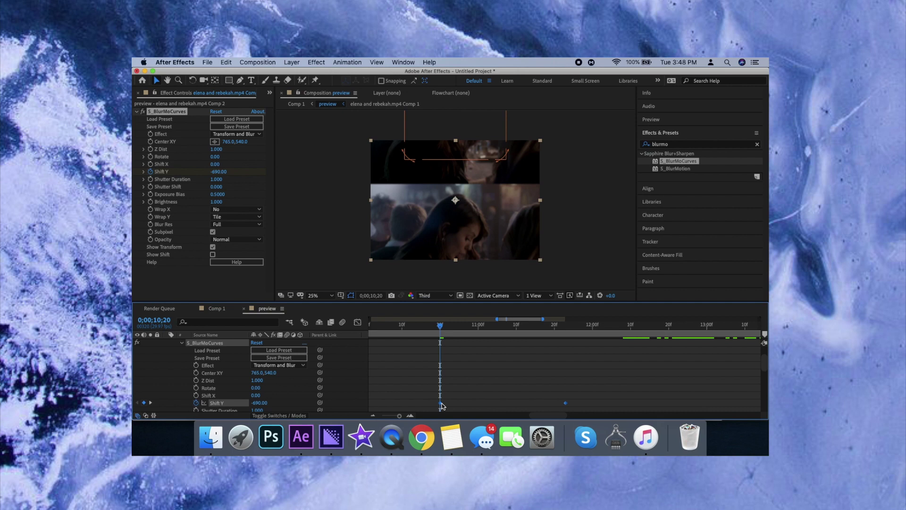
pyautogui.rightClick(442, 405)
pyautogui.click(423, 400)
pyautogui.rightClick(440, 404)
pyautogui.moveTo(519, 467)
pyautogui.click(559, 361)
# - Reshape the eighth clip's Shift Y curve to rise steeply from 0;00;10;20 and flatten towards 0;00;11;23
pyautogui.click(357, 323)
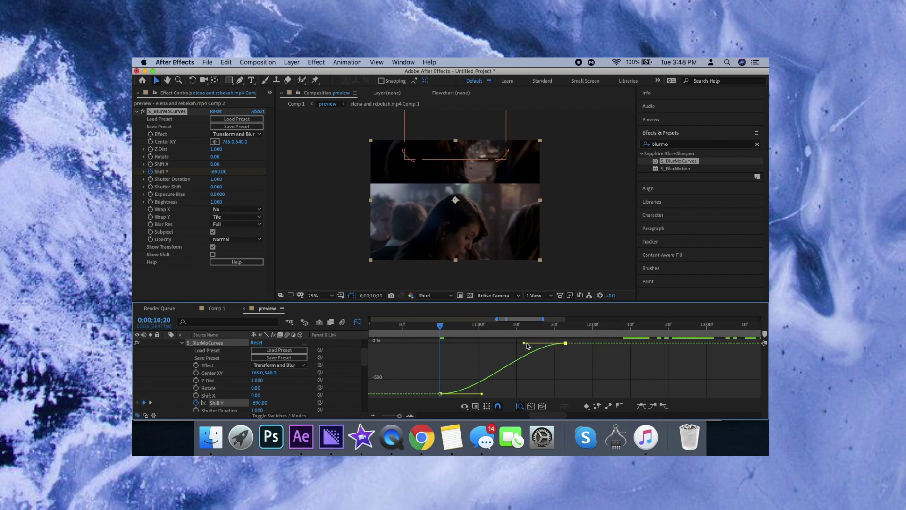
pyautogui.moveTo(527, 343); pyautogui.dragTo(431, 347)
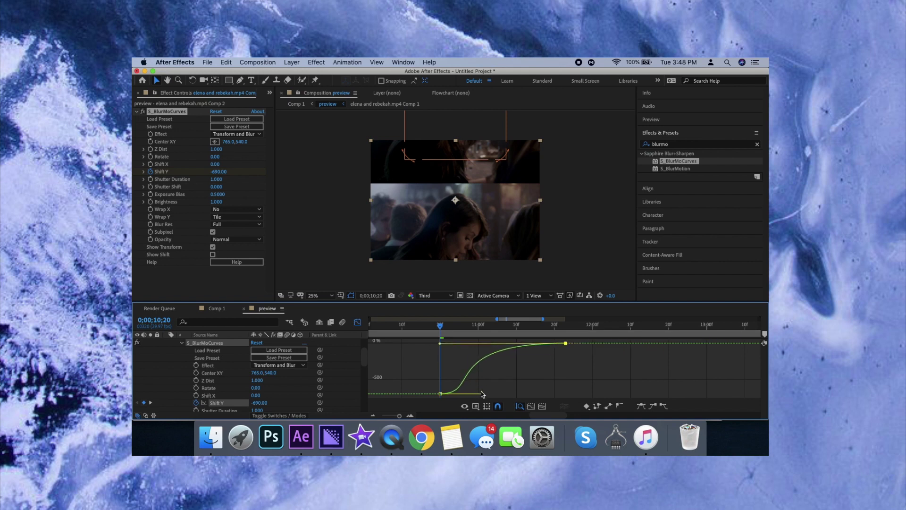
pyautogui.moveTo(479, 393); pyautogui.dragTo(427, 357)
pyautogui.click(357, 323)
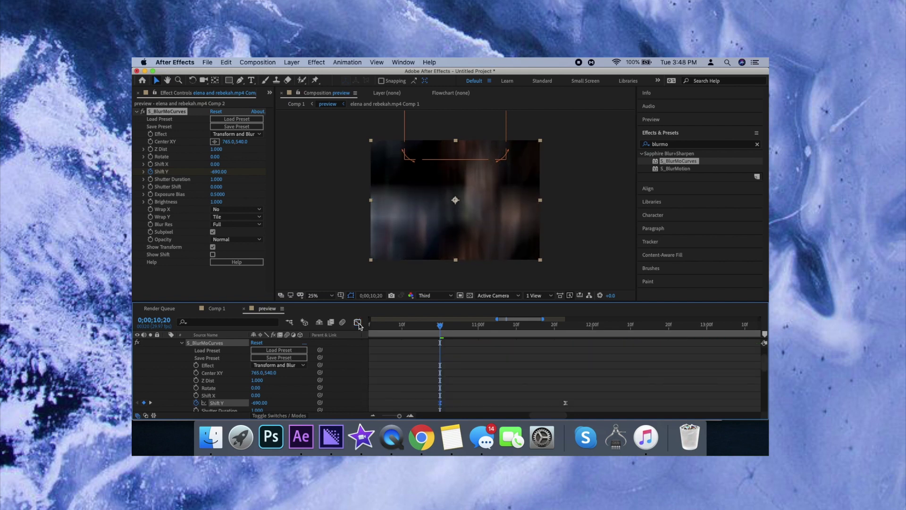
# - Collapse the eighth clip's layer and preview the vertical slide transition from 0;00;10;16
pyautogui.scroll(3, 204, 355)
pyautogui.click(167, 358)
pyautogui.moveTo(399, 416); pyautogui.dragTo(396, 416)
pyautogui.click(561, 327)
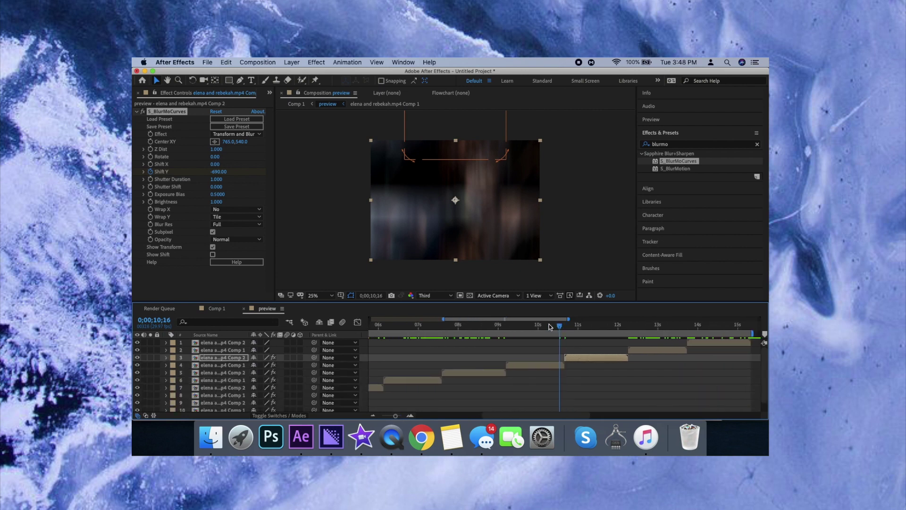
pyautogui.press('space')
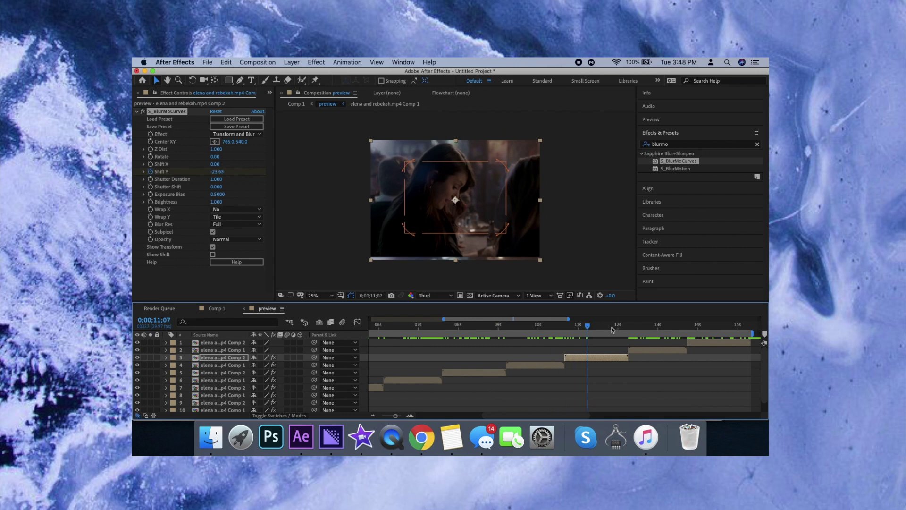
pyautogui.press('space')
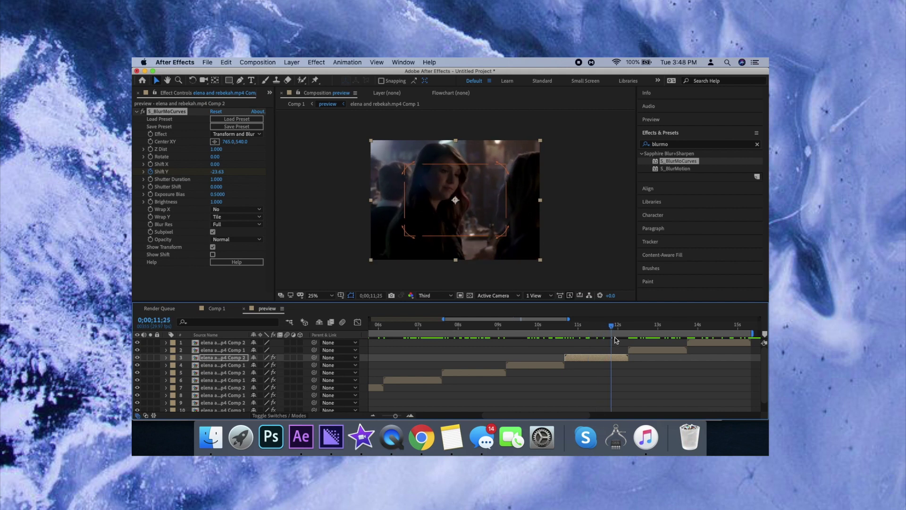
# - Apply S_BlurMoCurves to the ninth clip and keyframe Z Dist from 1.000 at 0;00;12;22 to 0.001 at 0;00;13;22
pyautogui.click(646, 356)
pyautogui.click(645, 350)
pyautogui.moveTo(678, 163); pyautogui.dragTo(654, 350)
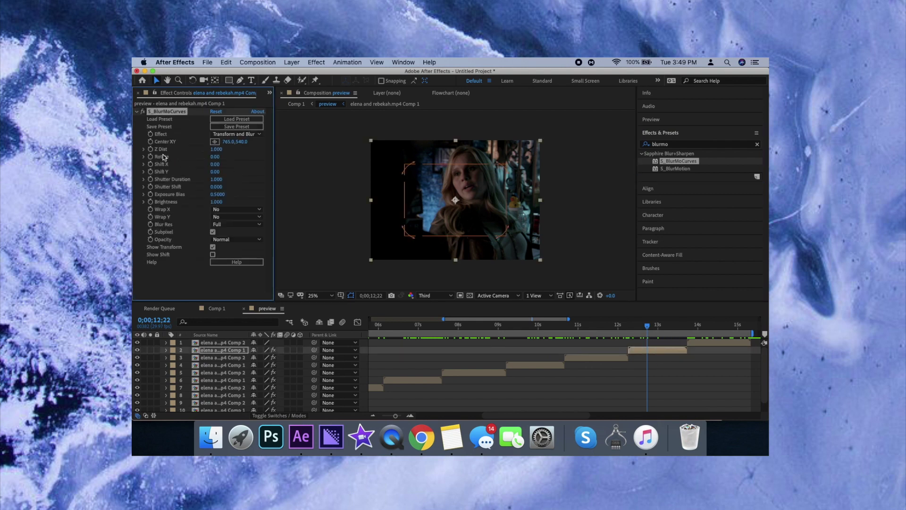
pyautogui.press('space')
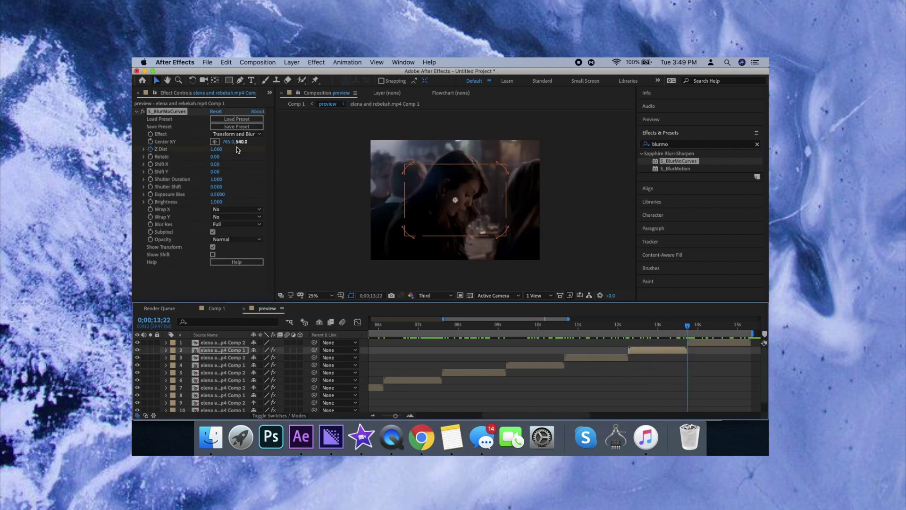
pyautogui.moveTo(217, 149); pyautogui.dragTo(163, 155)
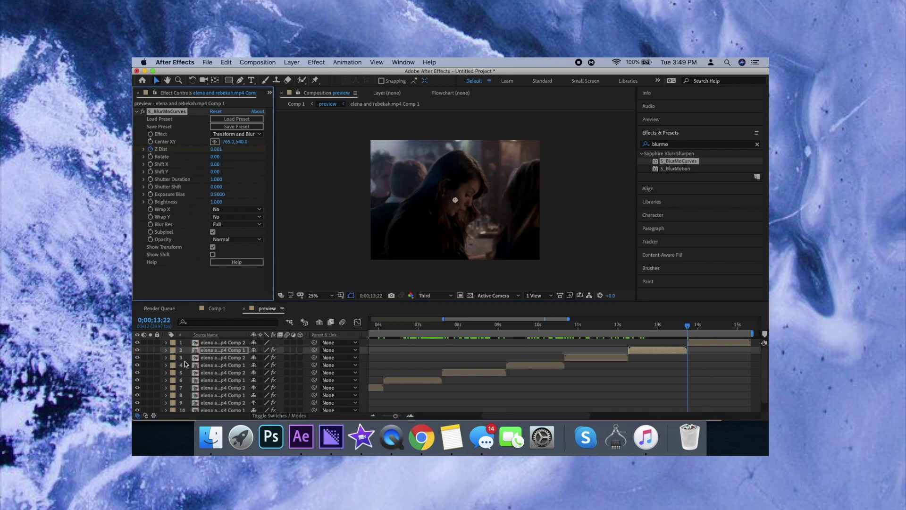
# - Reveal the ninth clip's S_BlurMoCurves properties and apply Easy Ease to both Z Dist keyframes
pyautogui.click(165, 350)
pyautogui.click(174, 358)
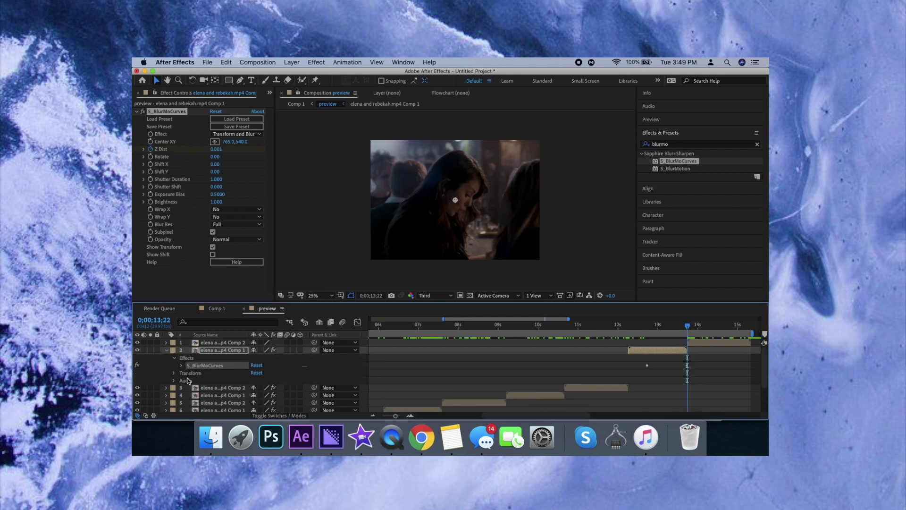
pyautogui.click(180, 366)
pyautogui.scroll(-1, 181, 368)
pyautogui.moveTo(722, 389); pyautogui.dragTo(644, 385)
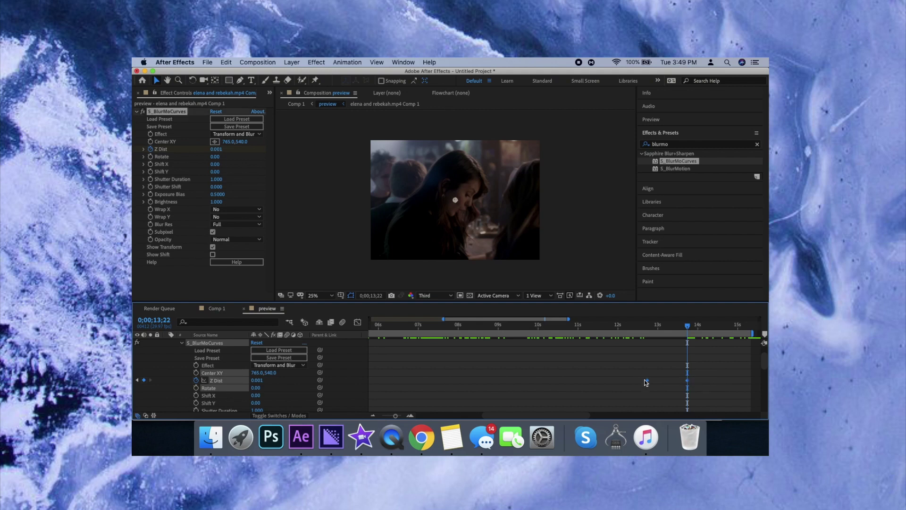
pyautogui.rightClick(646, 381)
pyautogui.moveTo(684, 411)
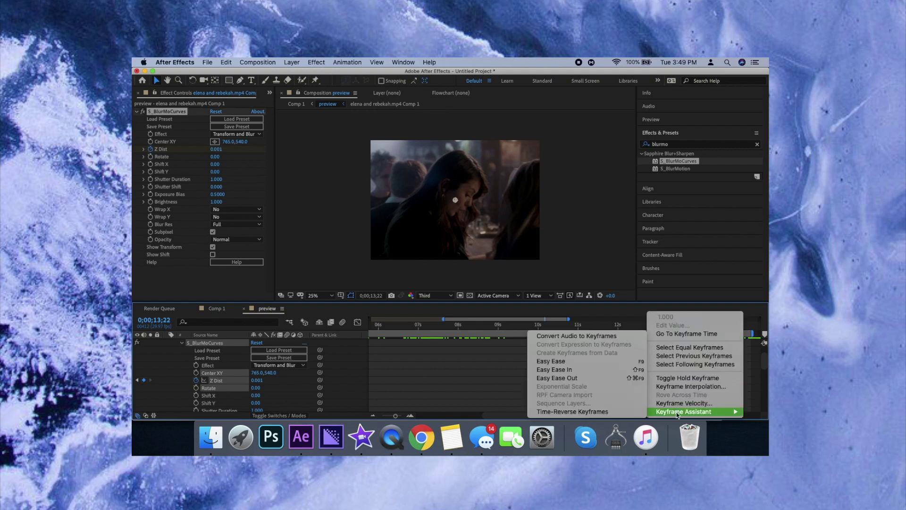
pyautogui.click(567, 361)
# - Reshape the ninth clip's Z Dist curve to start flat and drop steeply into 0;00;13;22, and collapse its layer
pyautogui.click(358, 321)
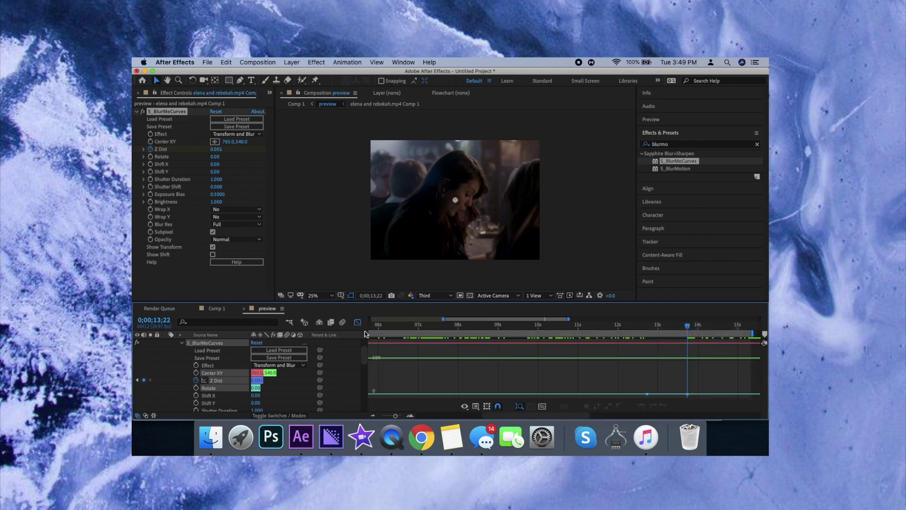
pyautogui.click(358, 322)
pyautogui.click(687, 381)
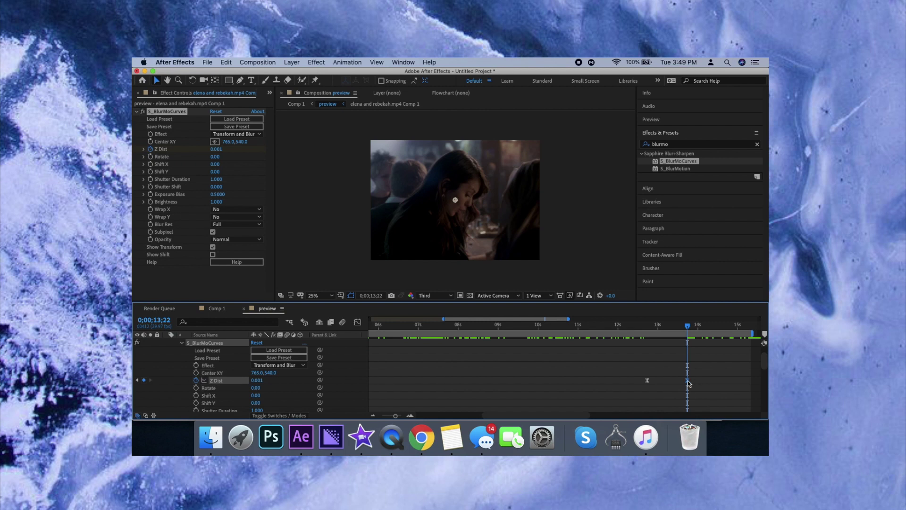
pyautogui.click(357, 322)
pyautogui.moveTo(661, 344); pyautogui.dragTo(689, 344)
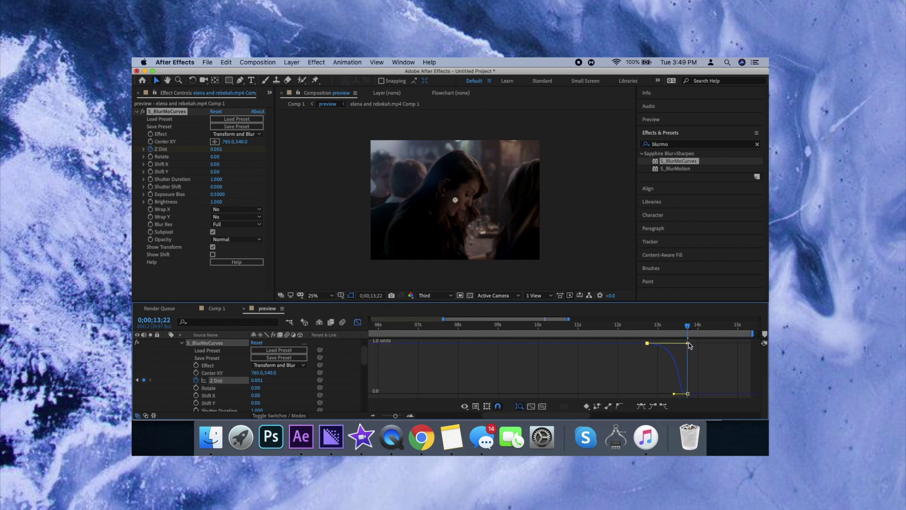
pyautogui.moveTo(674, 393); pyautogui.dragTo(685, 365)
pyautogui.hotkey('shift', 'F3')
pyautogui.moveTo(690, 329)
pyautogui.mouseDown()
pyautogui.moveTo(660, 329)
pyautogui.moveTo(685, 339)
pyautogui.mouseUp()
pyautogui.press('super+shift+d')
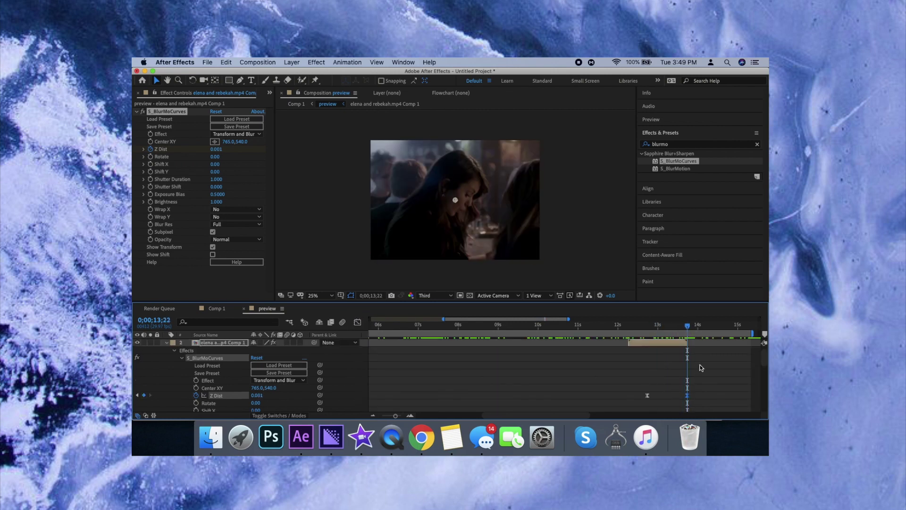
pyautogui.click(167, 349)
# - Apply S_BlurMoCurves to the tenth clip and set both Wrap X and Wrap Y to Reflect
pyautogui.moveTo(690, 329); pyautogui.dragTo(730, 332)
pyautogui.click(729, 344)
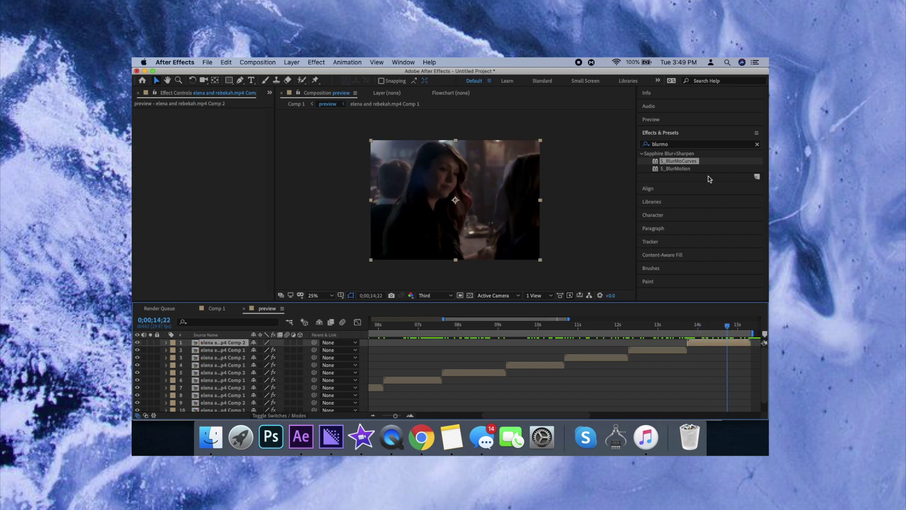
pyautogui.moveTo(688, 160); pyautogui.dragTo(730, 342)
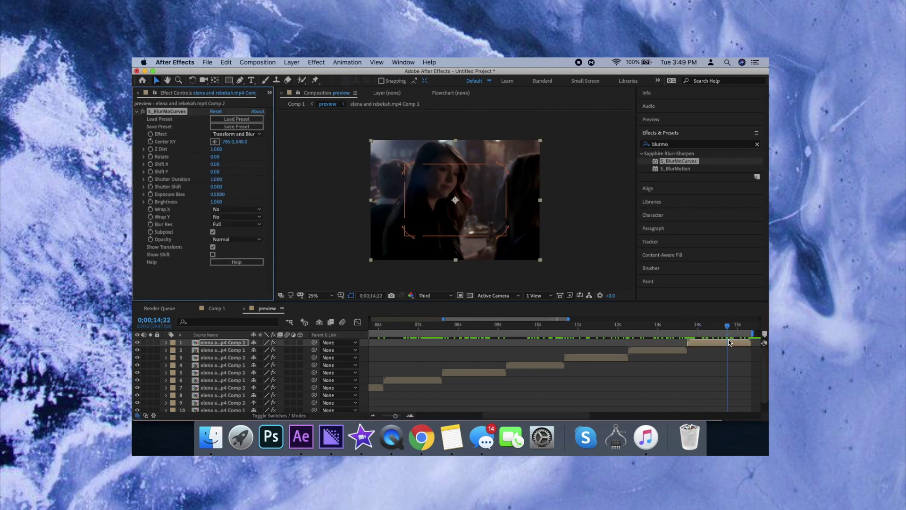
pyautogui.click(224, 217)
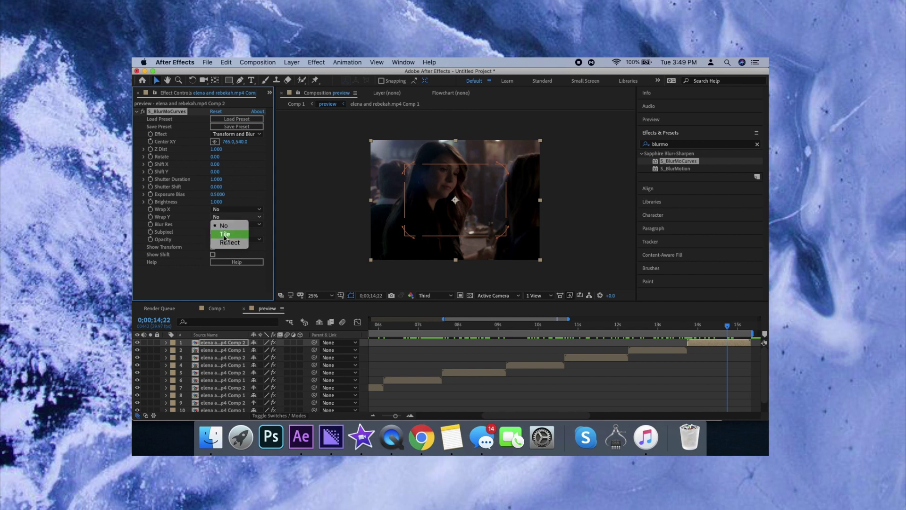
pyautogui.click(230, 242)
pyautogui.click(236, 217)
pyautogui.click(231, 235)
# - Keyframe the tenth clip's Z Dist from 1.920 at 0;00;13;22 to 1.000 at 0;00;14;23
pyautogui.click(730, 326)
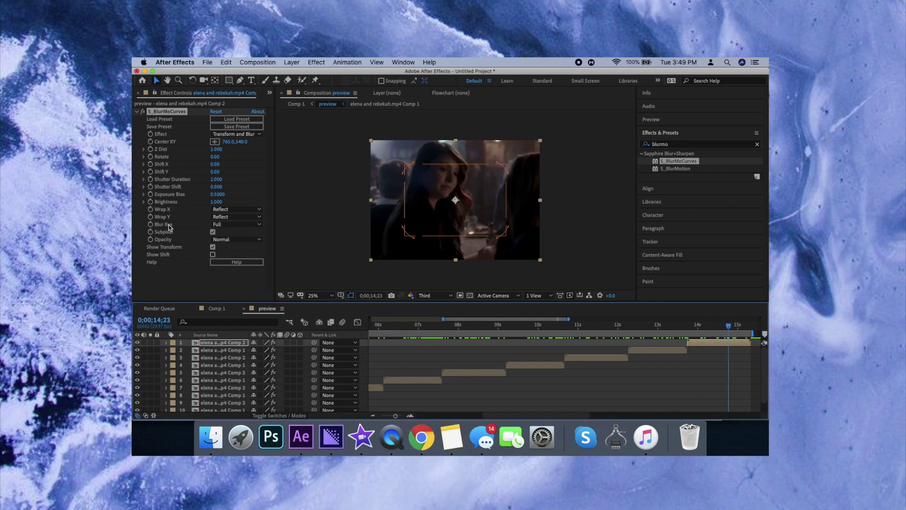
pyautogui.click(151, 151)
pyautogui.moveTo(726, 329); pyautogui.dragTo(686, 339)
pyautogui.moveTo(217, 148); pyautogui.dragTo(258, 148)
# - Reveal the tenth clip's S_BlurMoCurves properties and apply Easy Ease to both Z Dist keyframes
pyautogui.click(166, 343)
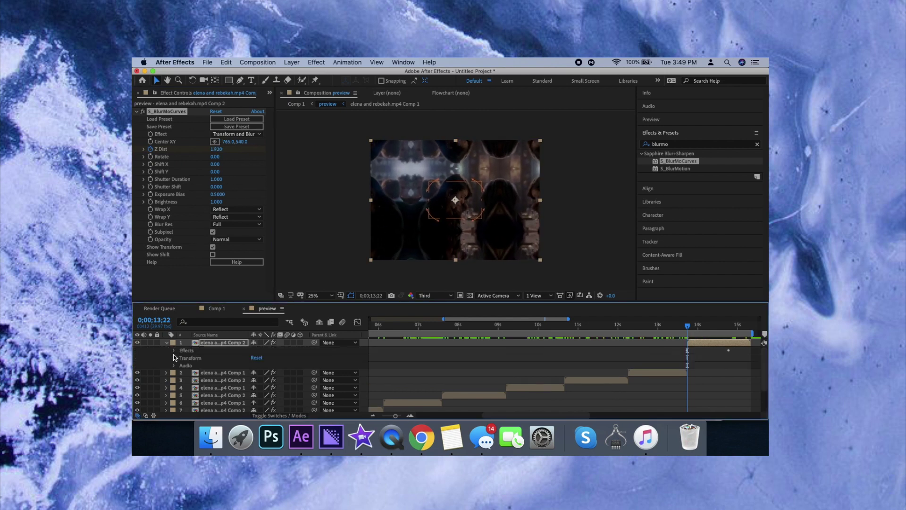
pyautogui.click(174, 350)
pyautogui.click(184, 358)
pyautogui.scroll(-1, 184, 361)
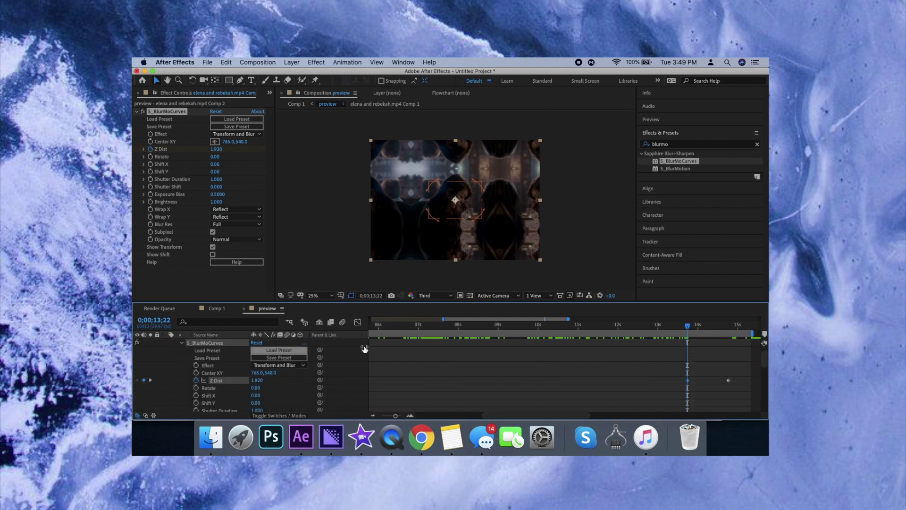
pyautogui.click(665, 387)
pyautogui.moveTo(665, 387); pyautogui.dragTo(688, 383)
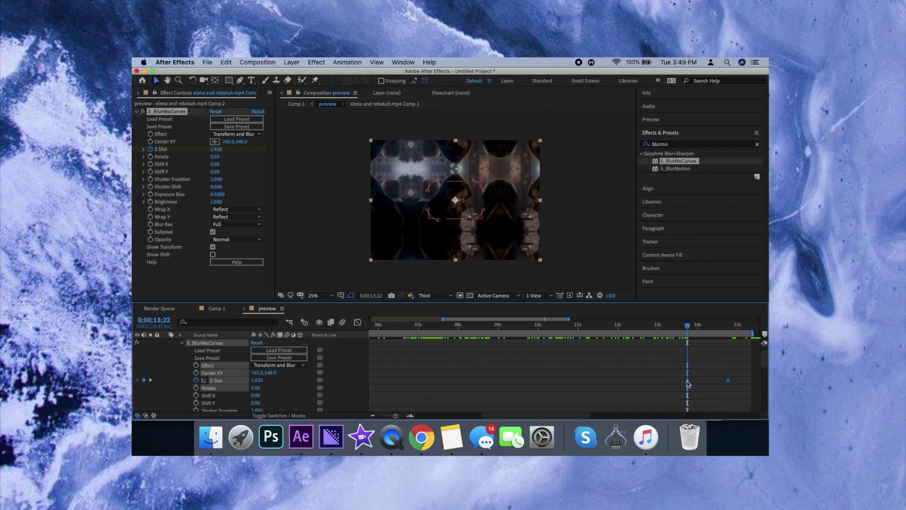
pyautogui.rightClick(688, 383)
pyautogui.moveTo(628, 411)
pyautogui.click(500, 361)
# - Reshape the tenth clip's Z Dist curve to fall steeply from 0;00;13;22 and flatten towards 0;00;14;23, and collapse its layer
pyautogui.click(358, 322)
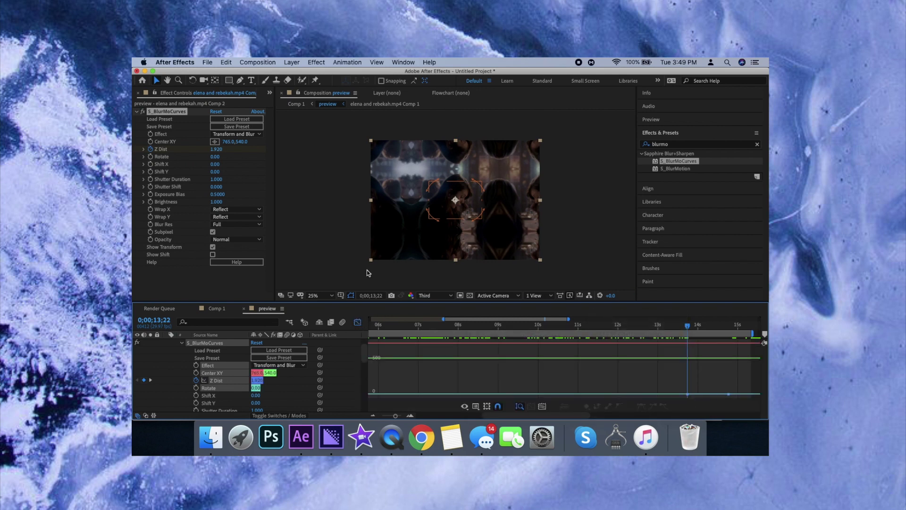
pyautogui.click(358, 322)
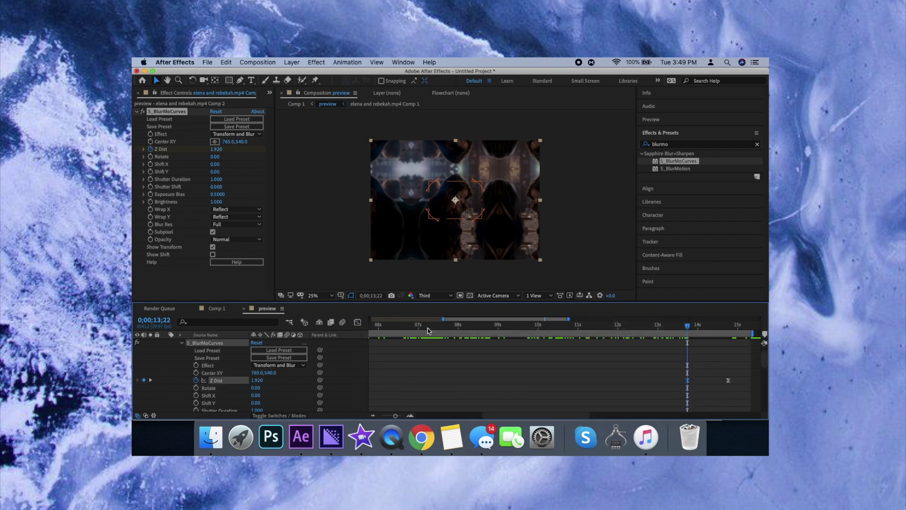
pyautogui.click(358, 321)
pyautogui.moveTo(701, 343); pyautogui.dragTo(688, 376)
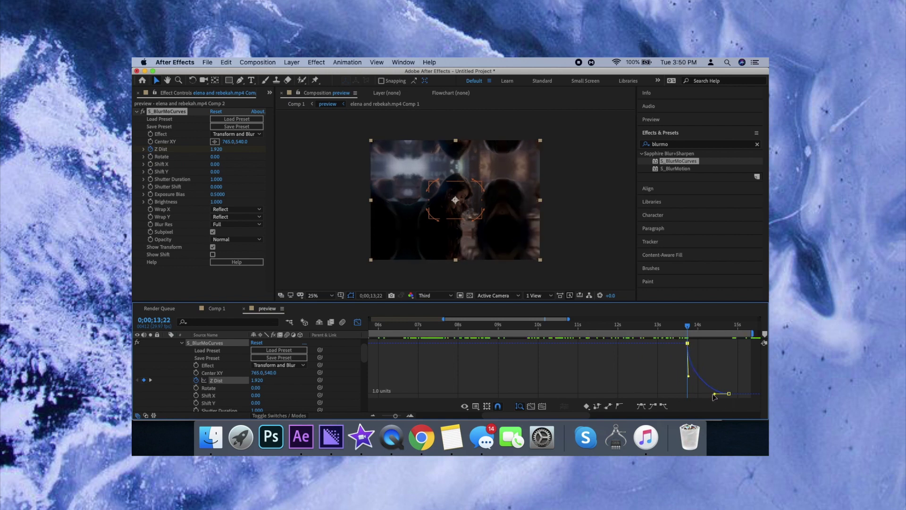
pyautogui.moveTo(714, 393); pyautogui.dragTo(691, 392)
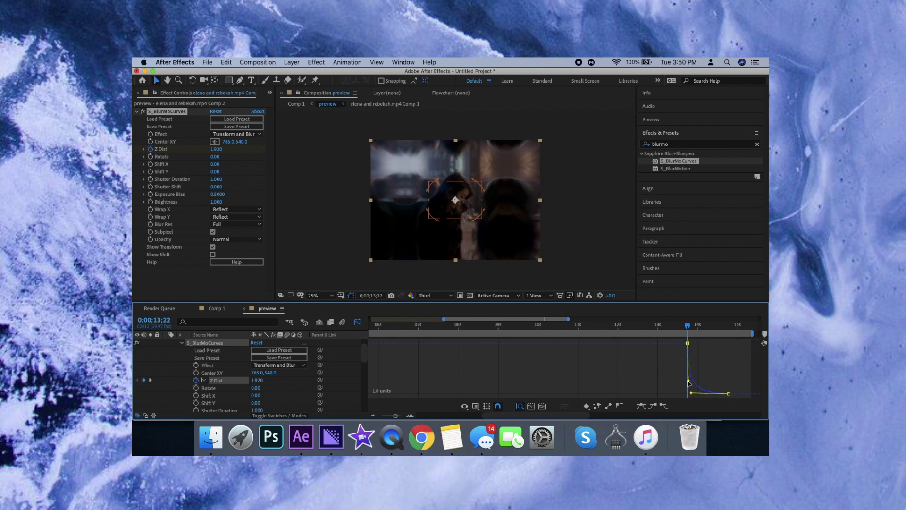
pyautogui.click(358, 322)
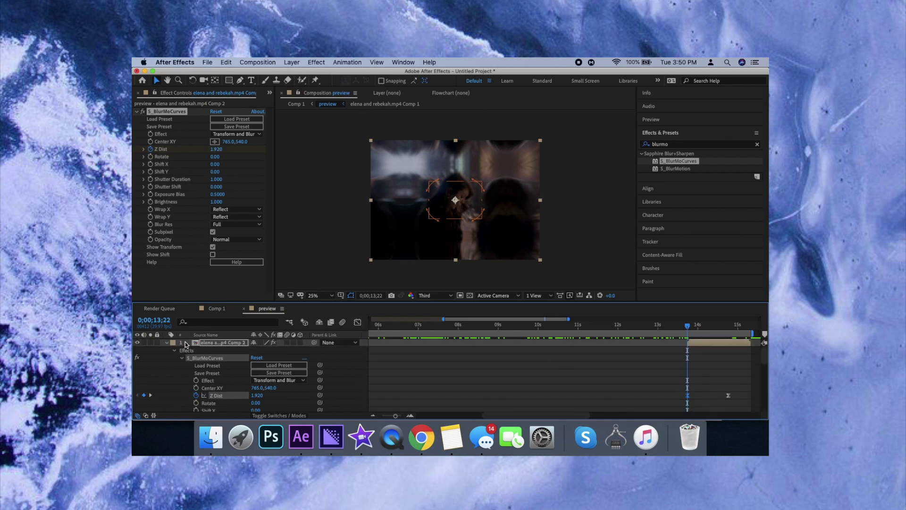
pyautogui.click(166, 343)
# - Preview the whole composition from 0;00;00;00 to review all the clip transitions
pyautogui.click(703, 119)
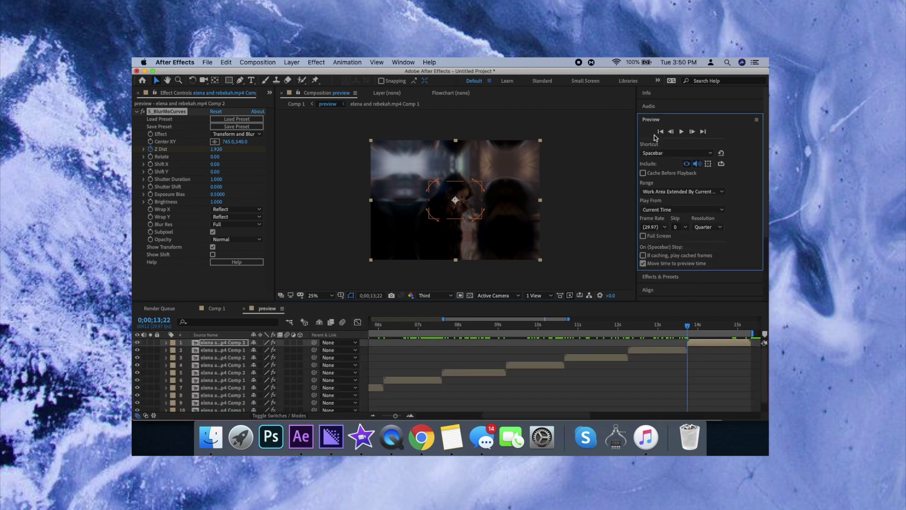
pyautogui.click(660, 131)
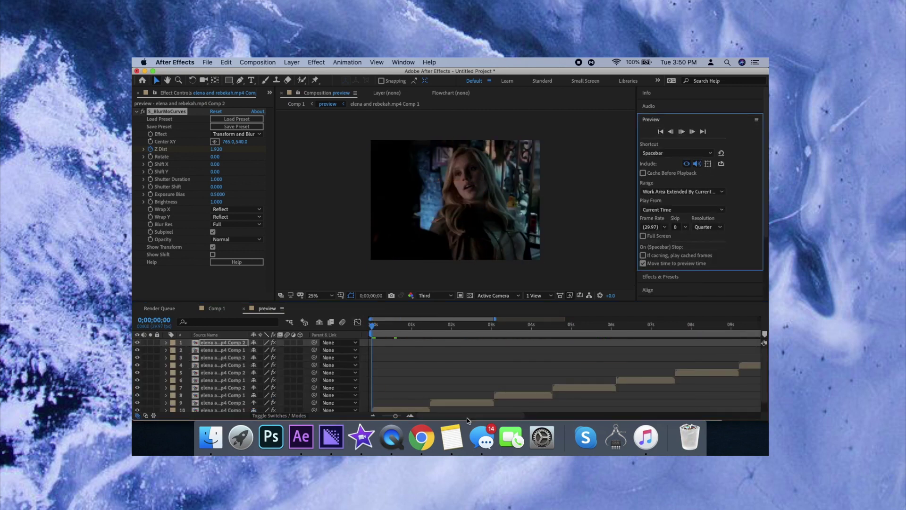
pyautogui.moveTo(395, 415); pyautogui.dragTo(390, 416)
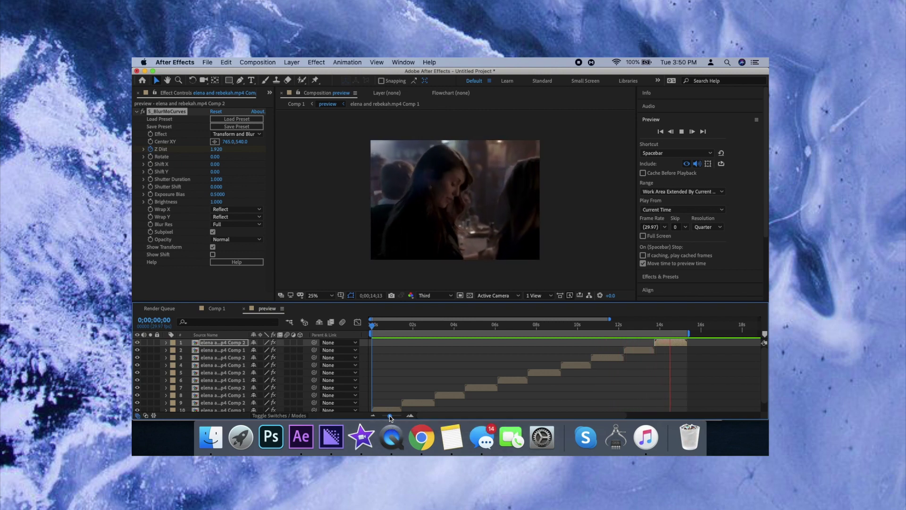
pyautogui.click(681, 131)
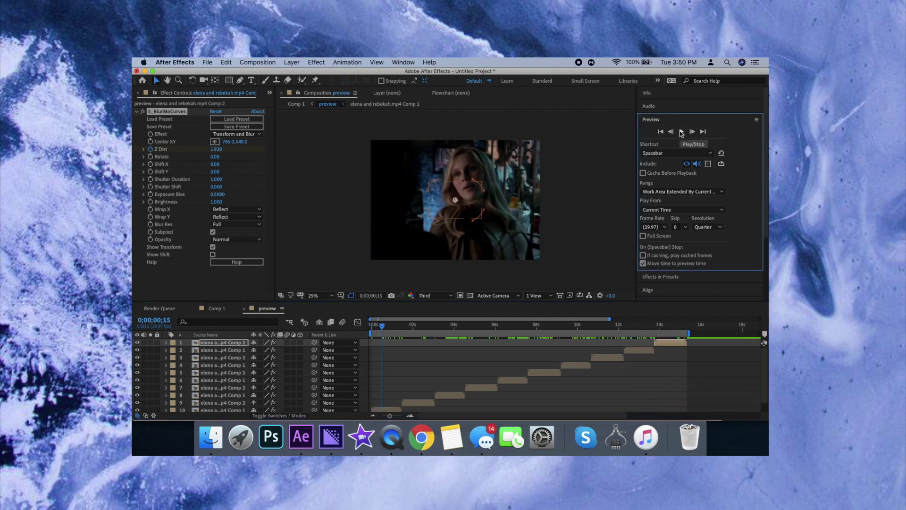
pyautogui.scroll(-1, 475, 400)
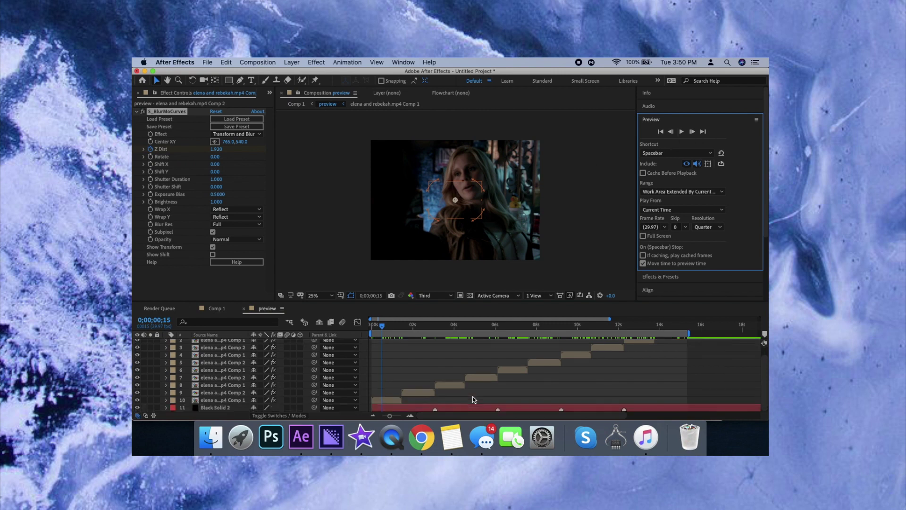